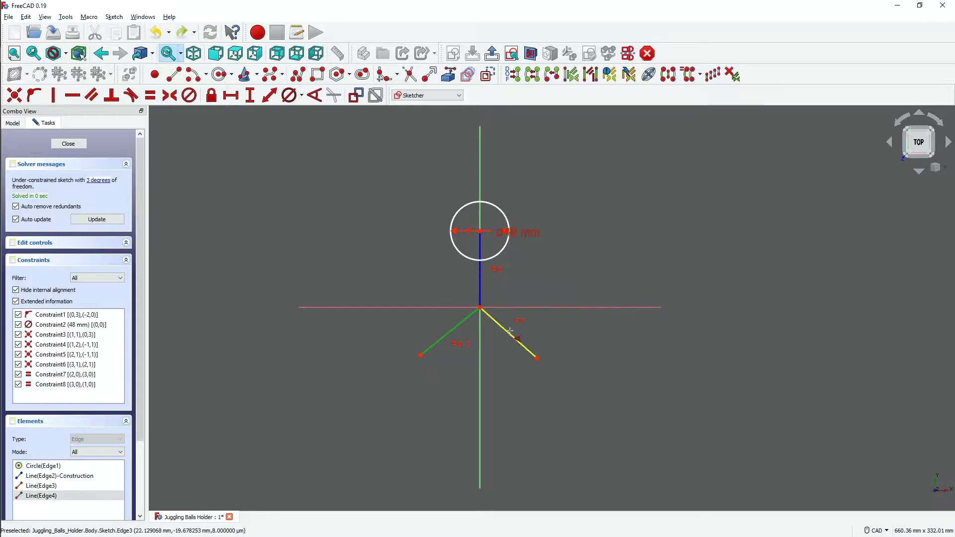
Add an angle constraint of 135° between the vertical construction line and the lower-right line
left_click(497, 325)
left_click(480, 285)
type("135")
key("Return")
Try 90°, 180° and 60° for the angle between the vertical line and the lower-right line
double_click(530, 290)
type("90")
key("Return")
double_click(520, 276)
type("180")
key("Return")
double_click(531, 312)
type("60")
key("Return")
Set the vertical-to-lower-right angle to 120° and constrain the two lower lines at 120° to each other
double_click(506, 269)
type("120")
key("Return")
double_click(487, 359)
type("120")
key("Return")
Convert the two lower lines to construction geometry
scroll(499, 347, "up", 4)
middle_click_drag(499, 348, 542, 417)
left_click(477, 353)
left_click(533, 359)
right_click(535, 381)
left_click(589, 194)
Draw circles centred on the outer ends of the two lower lines and make them equal to the upper circle
left_click(219, 74)
left_click(623, 460)
left_click(420, 422)
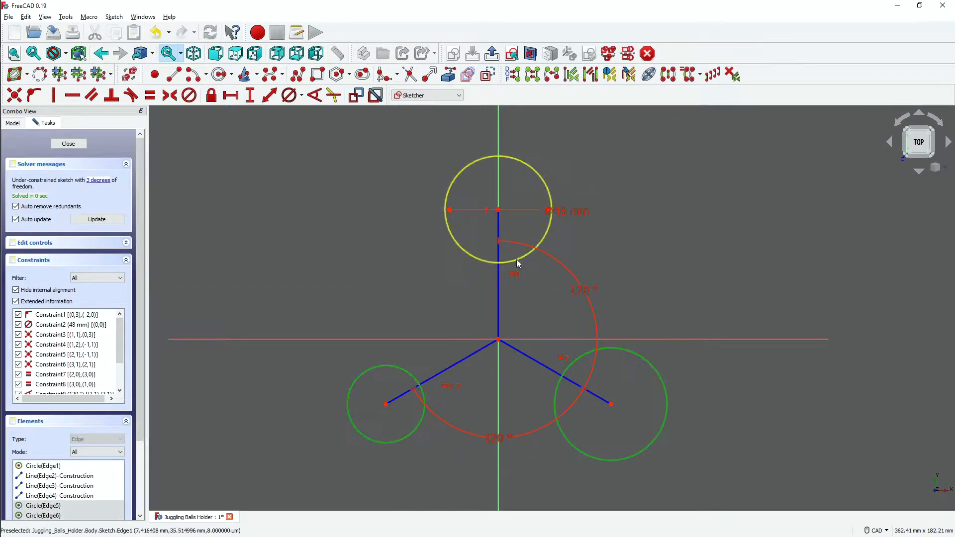
left_click(517, 259)
key("e")
Convert all three circles to construction geometry
scroll(578, 221, "down", 2)
middle_click_drag(544, 306, 542, 342)
left_click(477, 402)
left_click(570, 360)
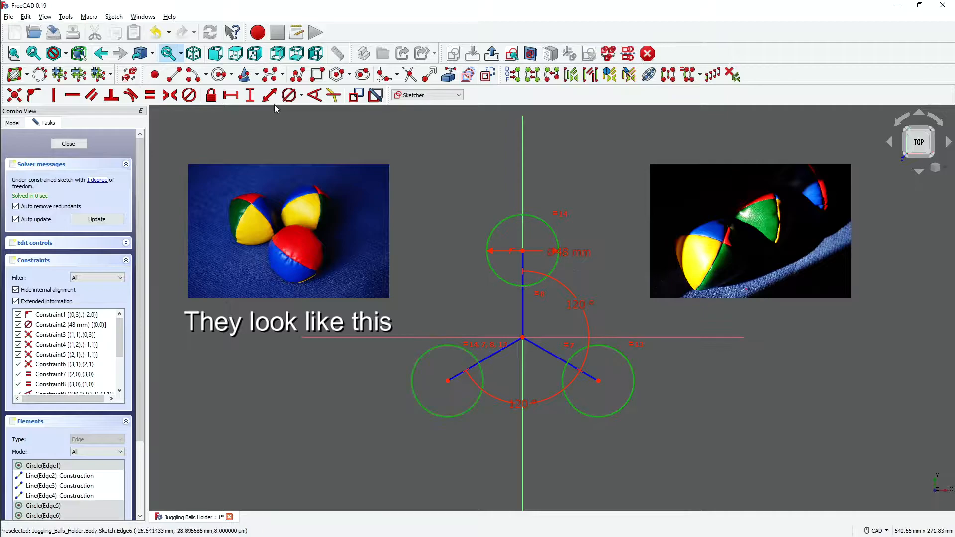
right_click(432, 229)
left_click(482, 160)
Reposition the angle and diameter dimension labels so they clear the geometry
scroll(593, 378, "down", 1)
left_click_drag(534, 400, 536, 368)
left_click_drag(579, 318, 555, 332)
left_click_drag(573, 271, 488, 307)
scroll(559, 346, "up", 1)
Draw three straight lines along the outer sides of the circles and make them tangent to the circles
left_click(298, 74)
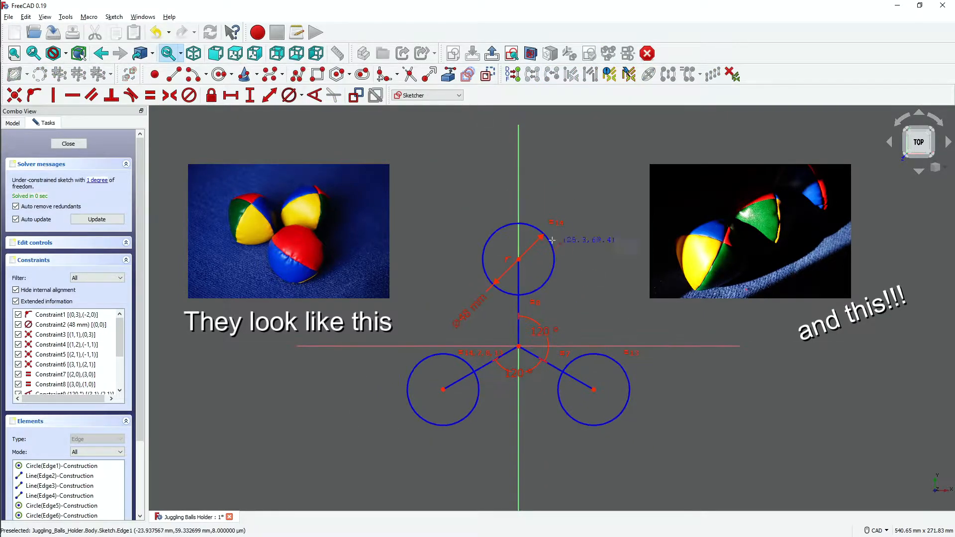
key("Escape")
left_click(549, 278)
left_click(599, 287)
key("c")
left_click(529, 285)
left_click(437, 197)
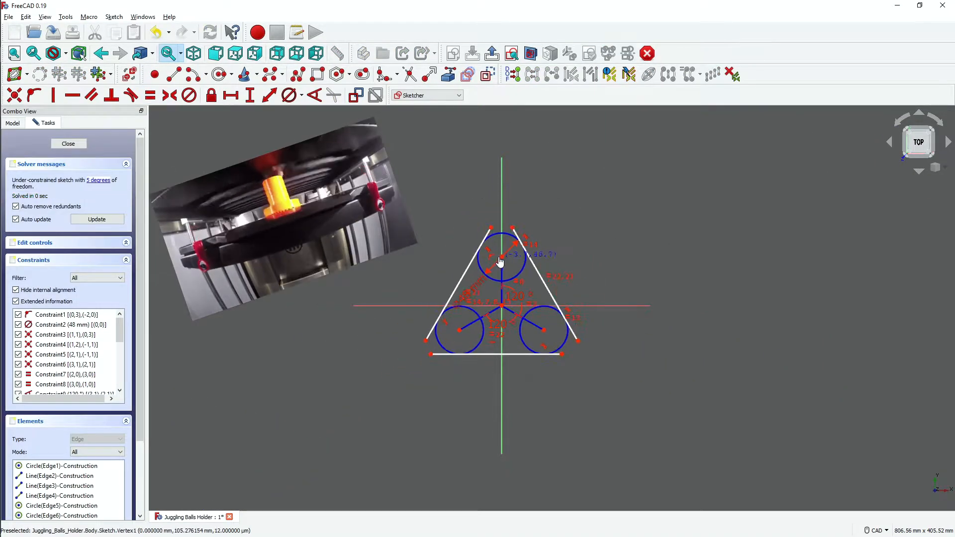
Join the right slanted line's lower endpoint tangentially to the lower-right circle
right_click(476, 186)
scroll(576, 404, "up", 4)
right_click(476, 159)
left_click(581, 391)
key("t")
left_click(590, 302)
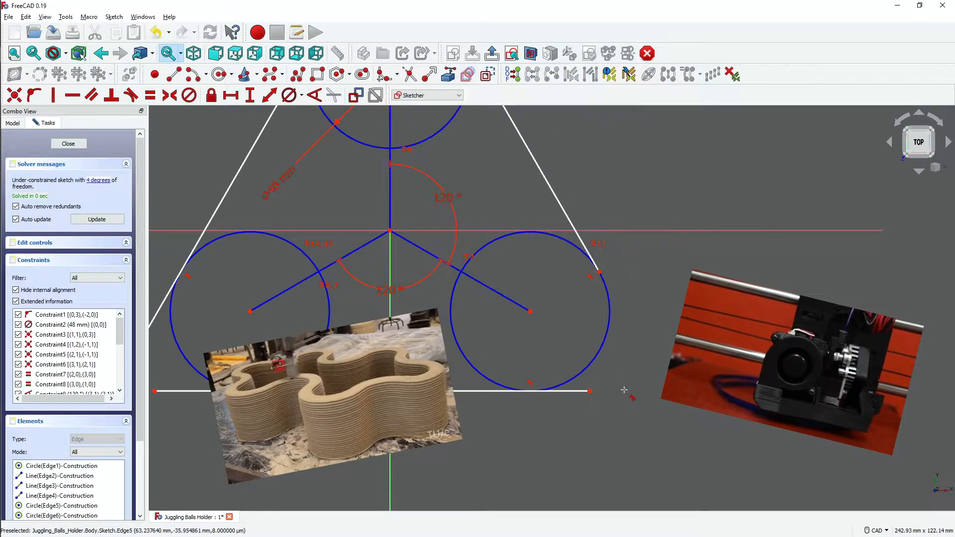
Join the bottom line's right endpoint tangentially to the lower-right circle
right_click(599, 398)
left_click(590, 391)
key("t")
scroll(711, 349, "down", 1)
middle_click_drag(370, 372, 444, 371)
Join the left slanted line's lower endpoint tangentially to the lower-left circle
right_click(355, 411)
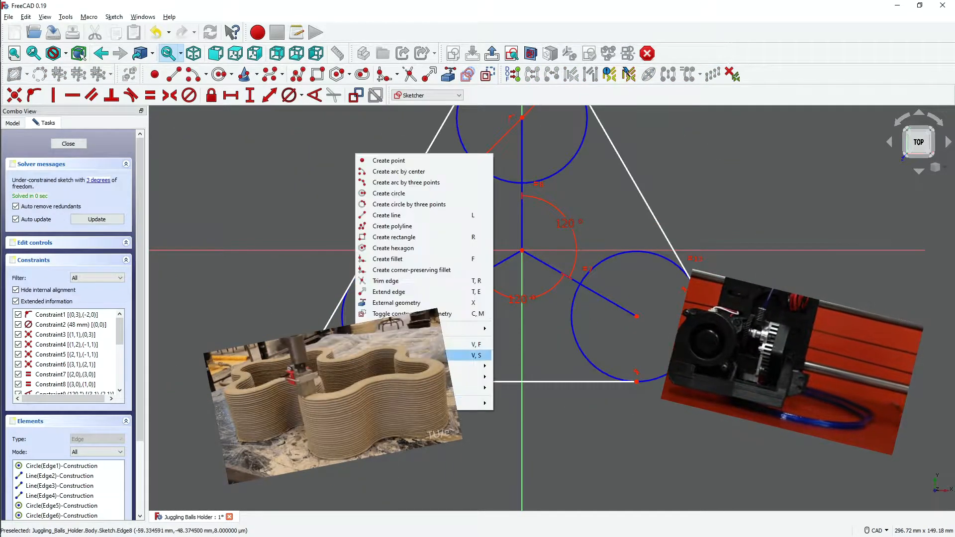
left_click(315, 346)
key("t")
scroll(538, 482, "down", 3)
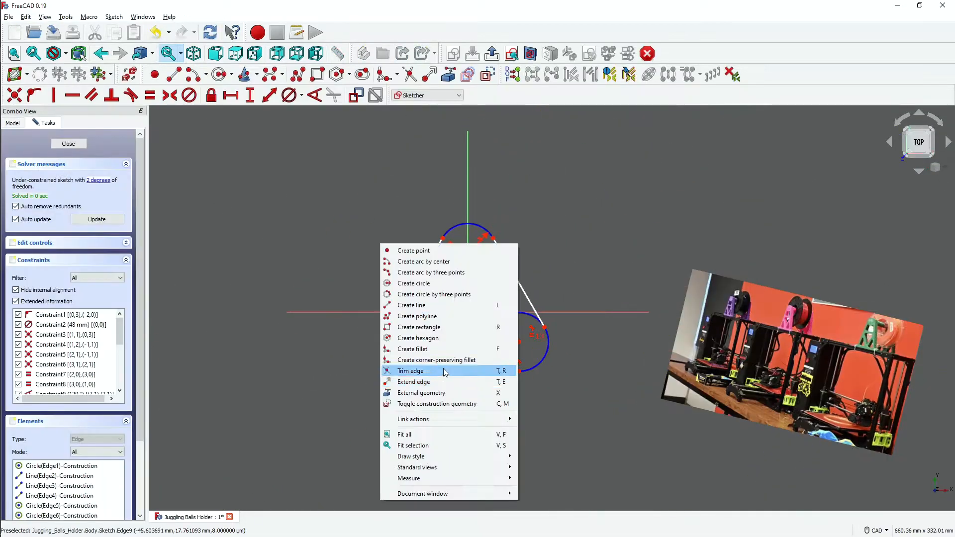
Convert the three construction circles back to normal geometry
left_click(114, 17)
mouse_move(150, 170)
left_click(418, 282)
left_click(496, 247)
left_click(322, 170)
right_click(322, 170)
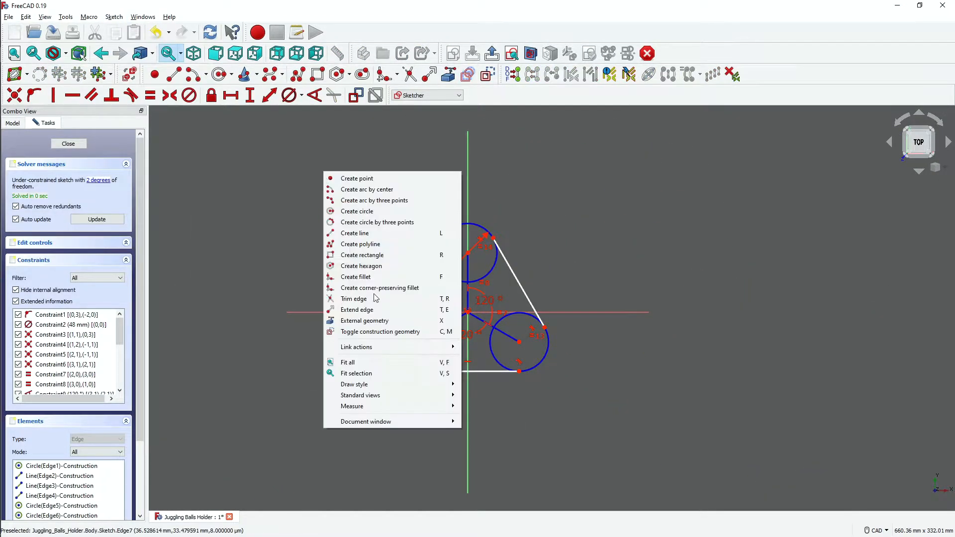
left_click(521, 313)
left_click(445, 344)
right_click(555, 457)
left_click(592, 266)
Constrain the vertical distance between the upper circle's centre and the origin to 48/2
scroll(441, 268, "up", 4)
left_click_drag(500, 234, 500, 277)
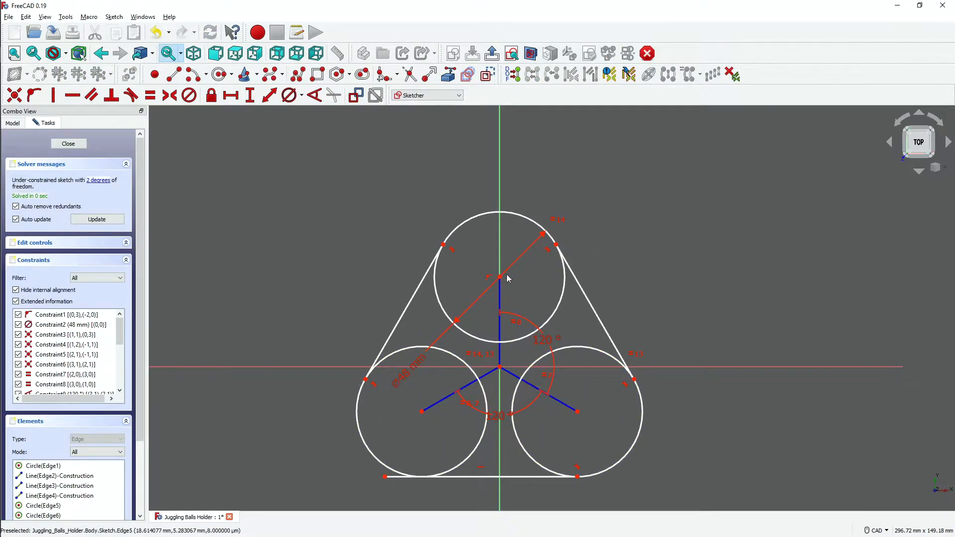
left_click(501, 328)
type("48/2")
key("Return")
Set the vertical distance between the upper circle's centre and the origin to 48/.5
left_click(530, 340)
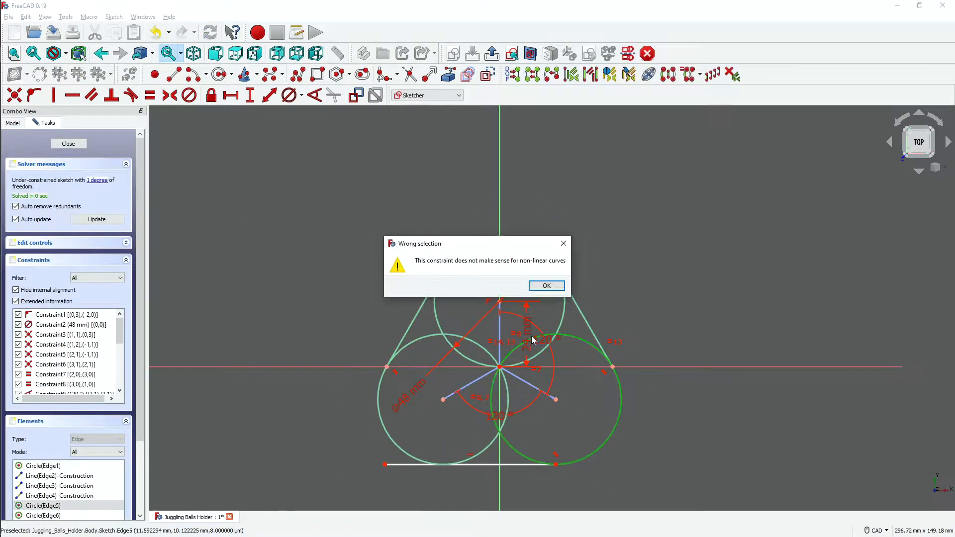
key("Escape")
double_click(529, 327)
type("48/.5")
key("Return")
Set the vertical distance between the upper circle's centre and the origin to 45 mm
scroll(536, 317, "down", 5)
double_click(534, 287)
type("45")
key("Return")
scroll(538, 332, "up", 4)
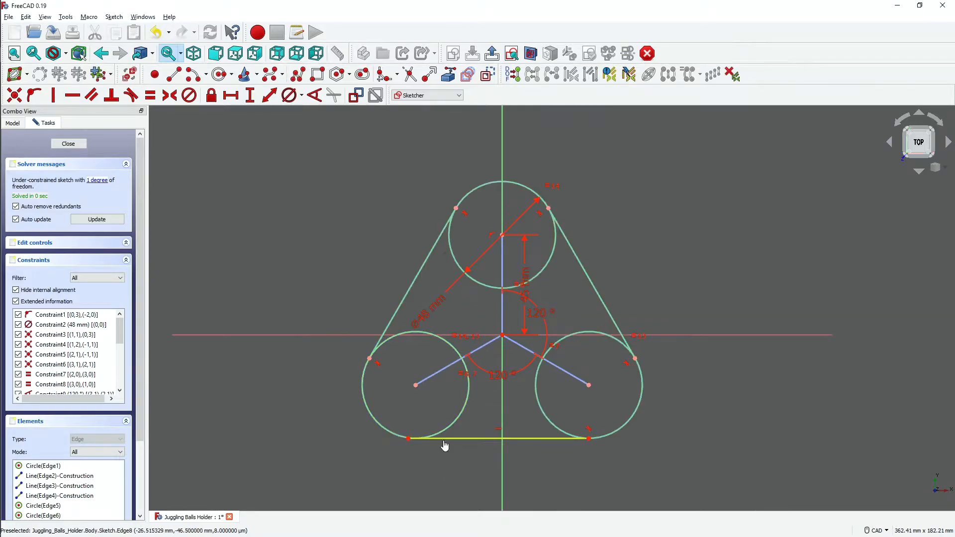
Remove the bottom line's horizontal constraint and join its left endpoint tangentially to the lower-left circle
right_click(288, 255)
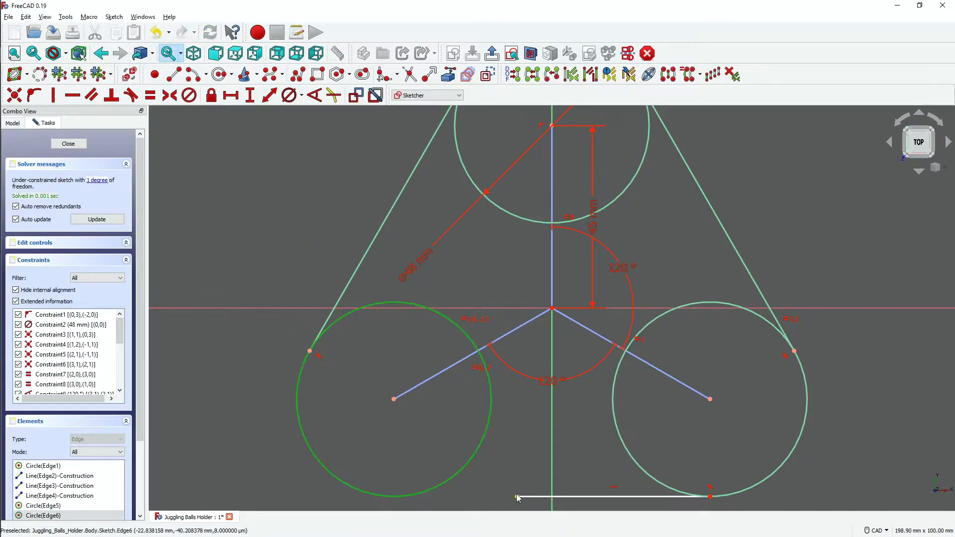
left_click(518, 496)
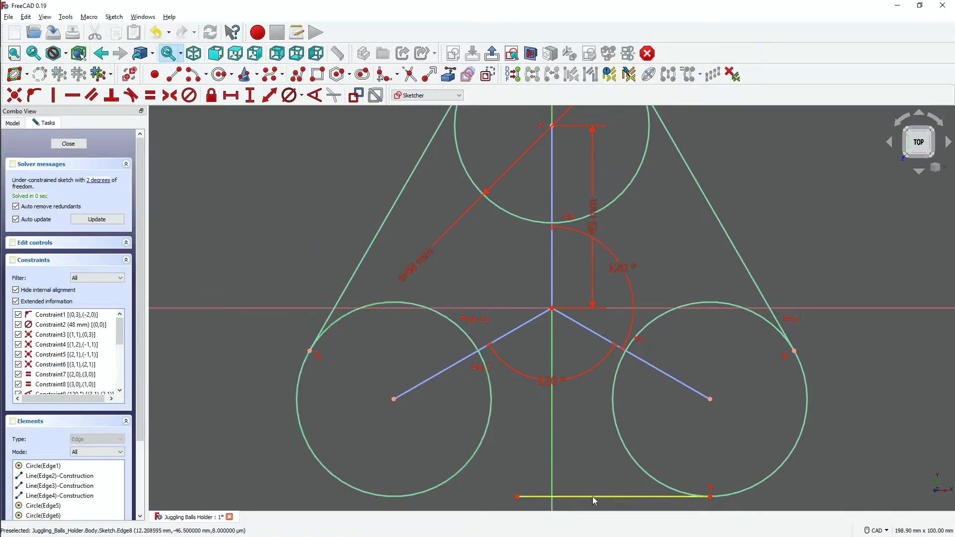
right_click(290, 421)
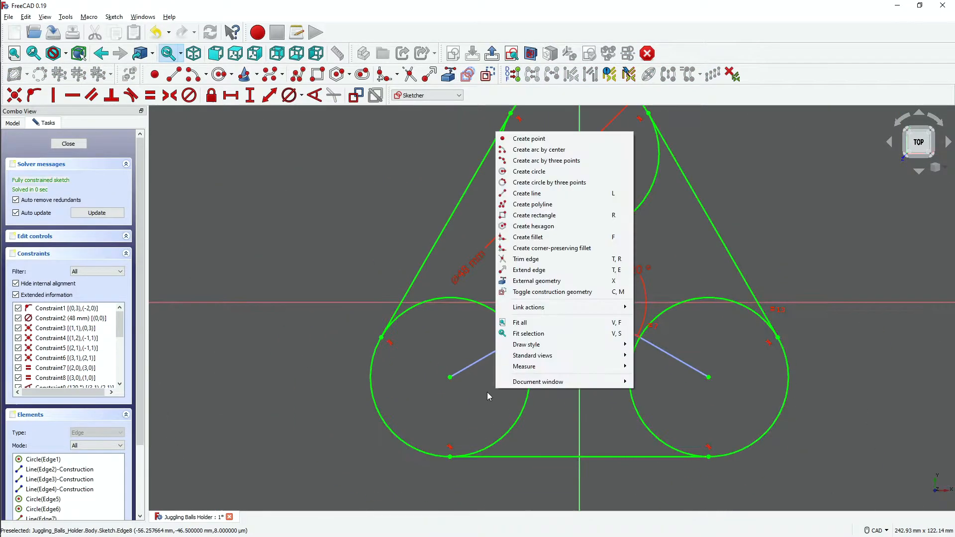
Try 40, 37 and 32 mm for the vertical distance between the upper circle's centre and the origin
key("BackSpace")
key("BackSpace")
key("BackSpace")
type("40")
key("Return")
double_click(562, 297)
type("37")
key("Return")
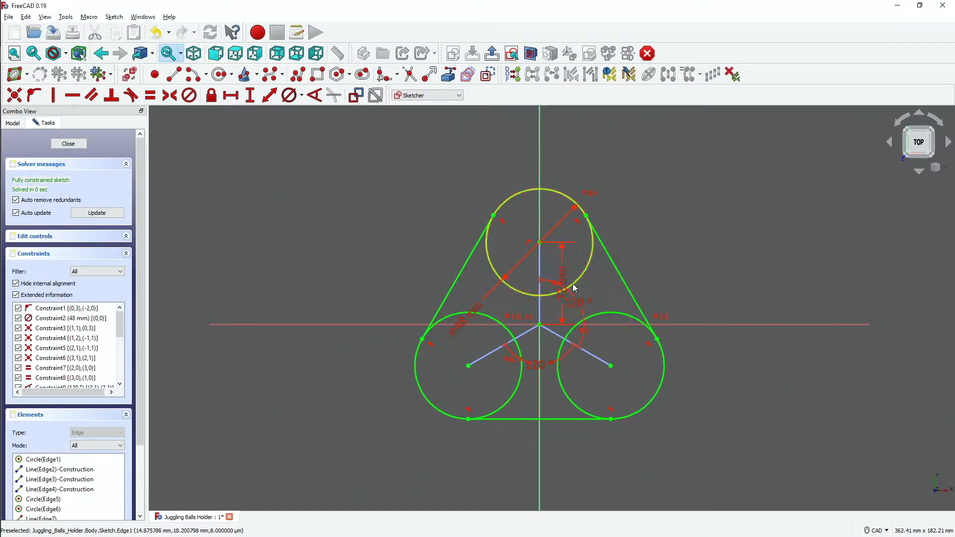
double_click(563, 281)
type("32")
key("Return")
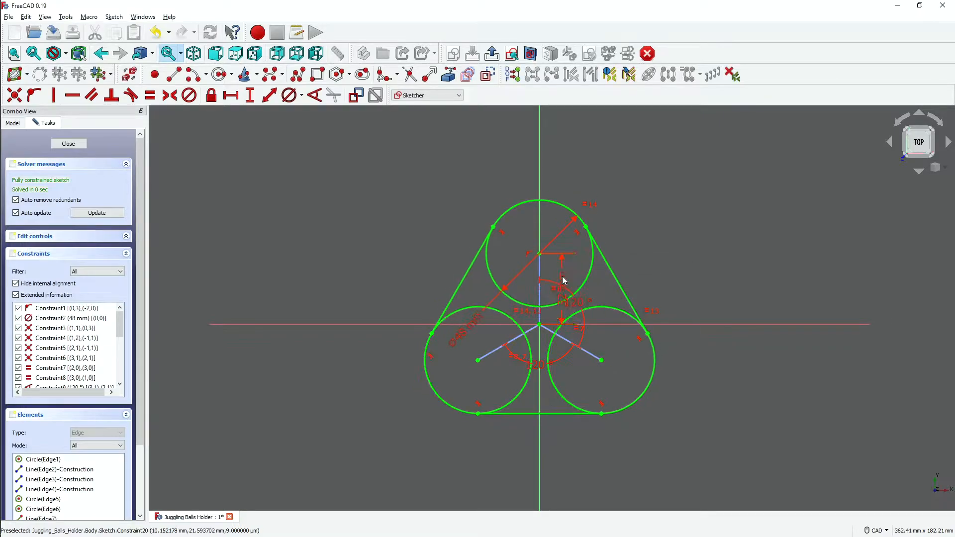
Draw a short line between the upper and lower-left circles and set the vertical centre distance to 30 mm
left_click(501, 312)
scroll(521, 306, "up", 10)
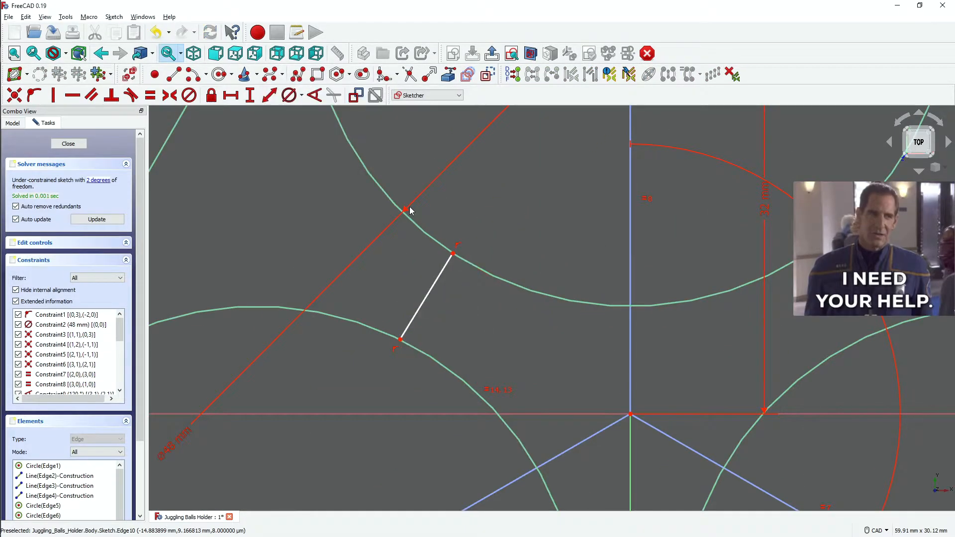
scroll(608, 321, "down", 7)
double_click(648, 298)
type("30")
key("Return")
scroll(597, 342, "up", 4)
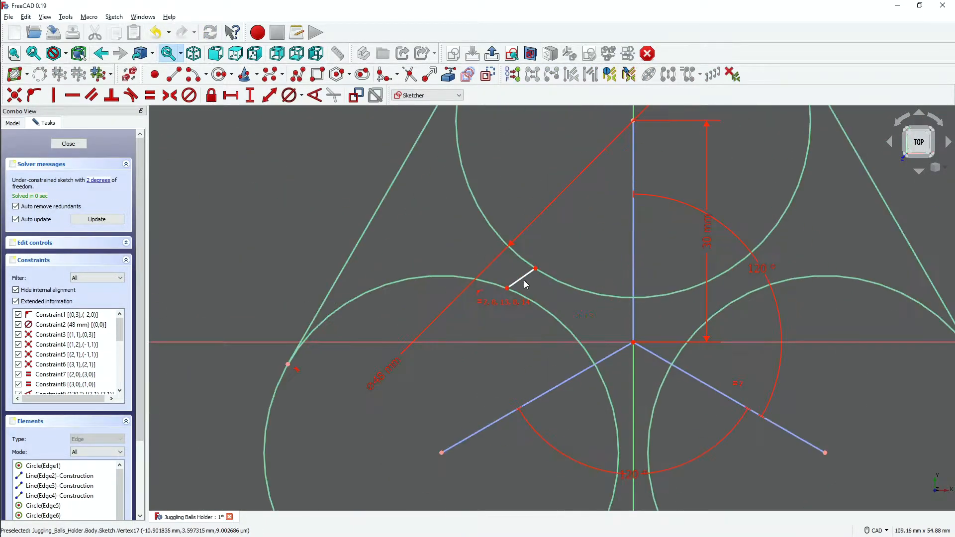
Delete the short line between the circles and set the upper circle centre's vertical distance from the origin to 28 mm
left_click(525, 279)
key("Delete")
double_click(703, 247)
scroll(711, 248, "down", 3)
middle_click_drag(711, 249, 618, 267)
double_click(617, 264)
type("30")
key("Return")
double_click(615, 261)
type("27")
key("Return")
middle_click_drag(635, 362, 666, 388)
Trim the inner portions of the three circles so only the rounded-triangle outline remains
right_click(334, 247)
left_click(397, 375)
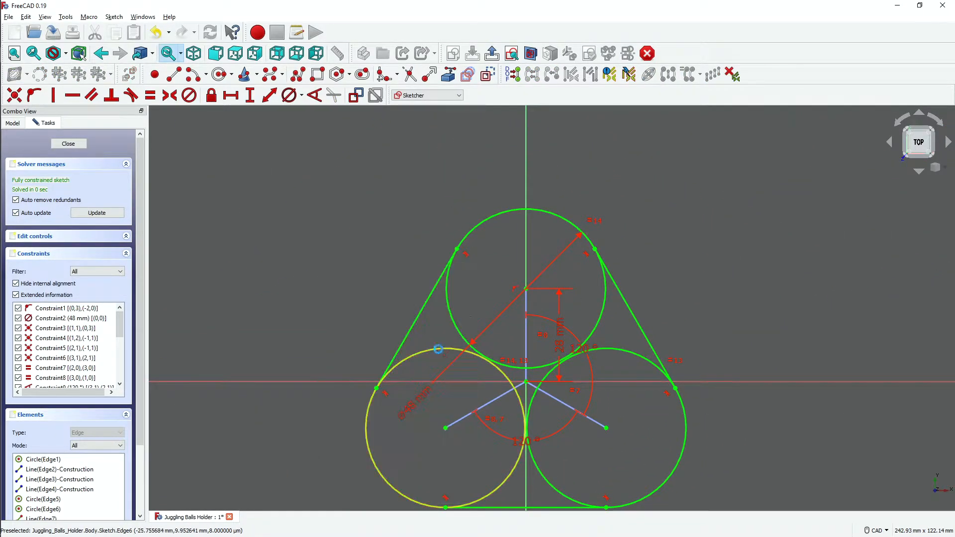
left_click(603, 309)
scroll(517, 418, "up", 1)
right_click(515, 420)
left_click(567, 306)
left_click(537, 411)
left_click(516, 413)
Reposition the dimension labels inside the rounded-triangle outline
scroll(657, 383, "down", 3)
left_click_drag(417, 323, 448, 287)
left_click_drag(506, 348, 506, 333)
right_click(316, 192)
left_click(313, 192)
left_click(434, 226)
left_click(114, 17)
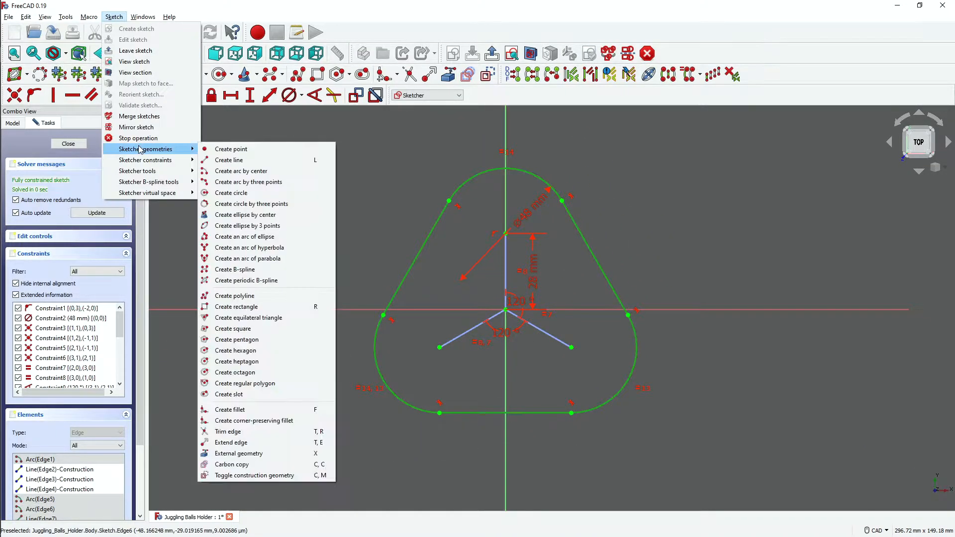
mouse_move(165, 171)
mouse_move(164, 148)
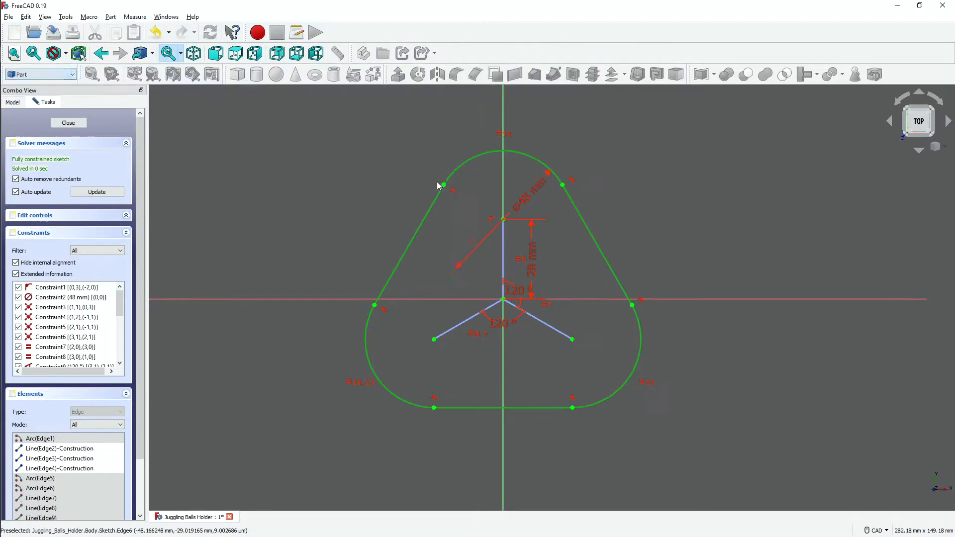
right_click(590, 120)
left_click(552, 122)
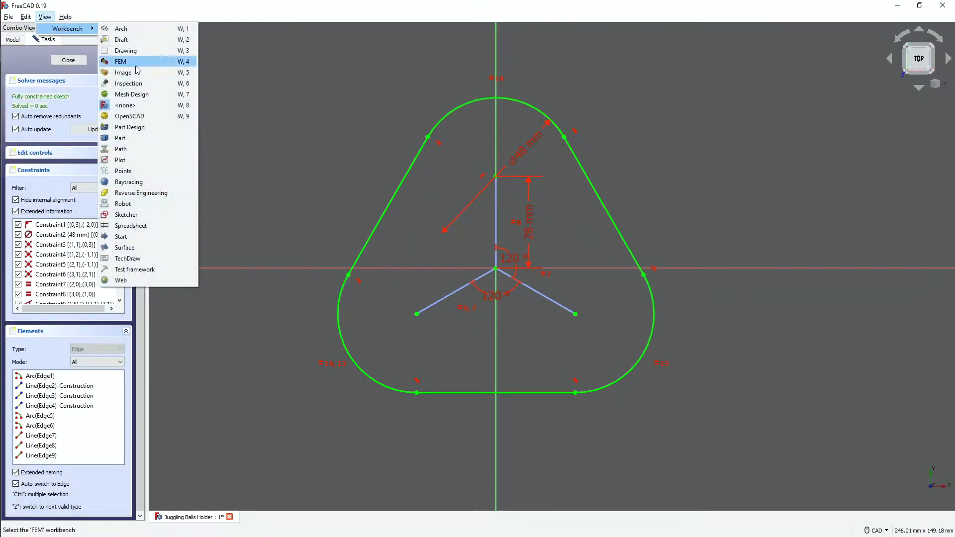
left_click(149, 221)
left_click(466, 74)
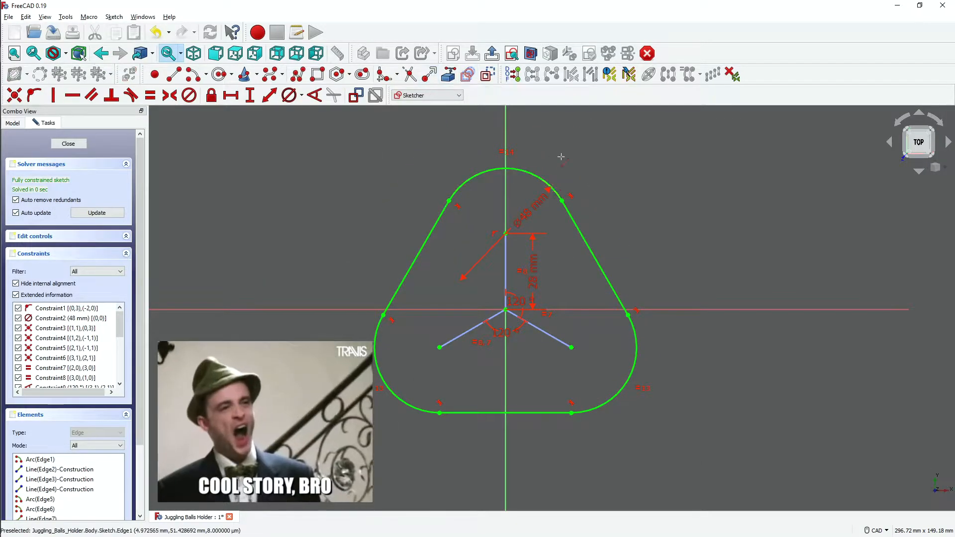
Try 50 mm and 45 mm for the diameter of the corner arcs
double_click(532, 209)
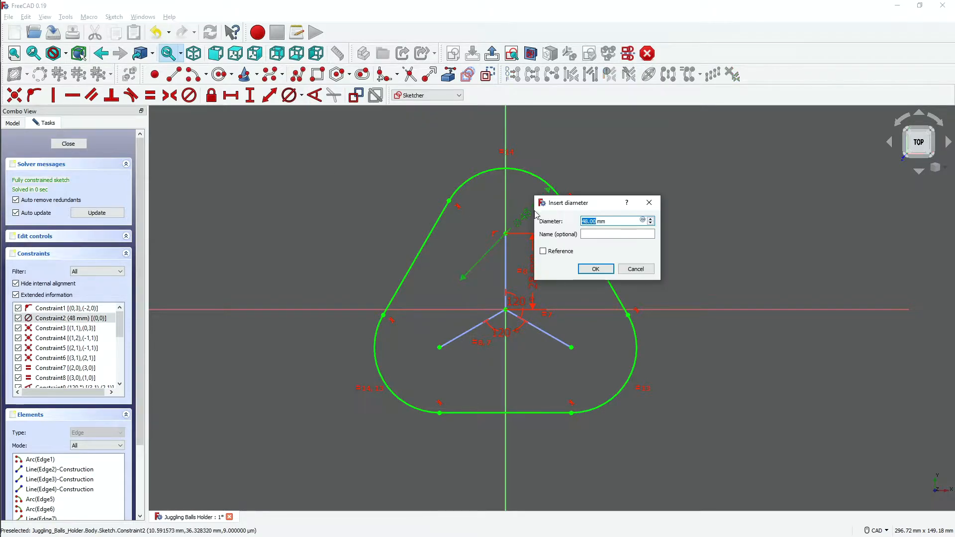
type("50")
key("Return")
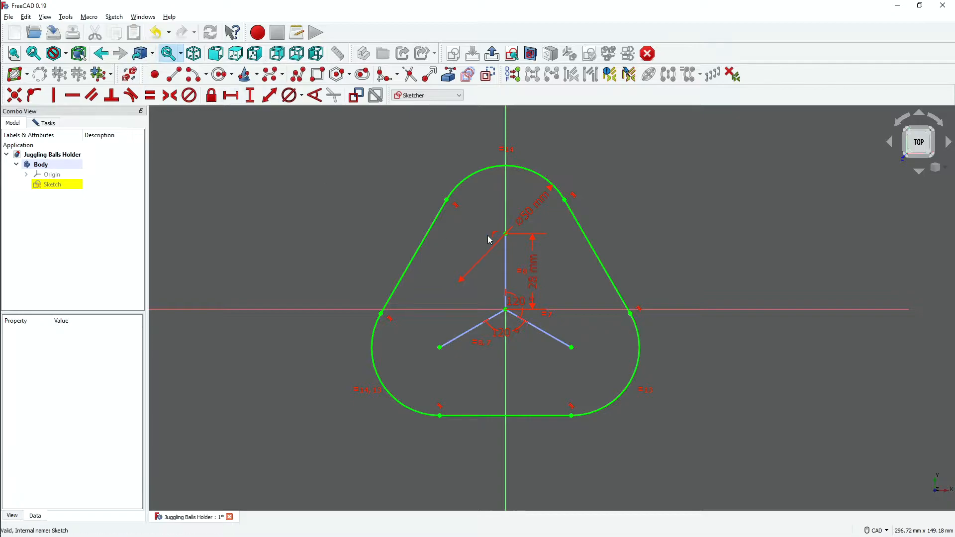
double_click(489, 240)
type("45")
key("Return")
scroll(728, 332, "down", 3)
scroll(606, 339, "up", 2)
Select the whole rounded-triangle outline with its construction lines and place a copy to the right of the original
right_click(417, 211)
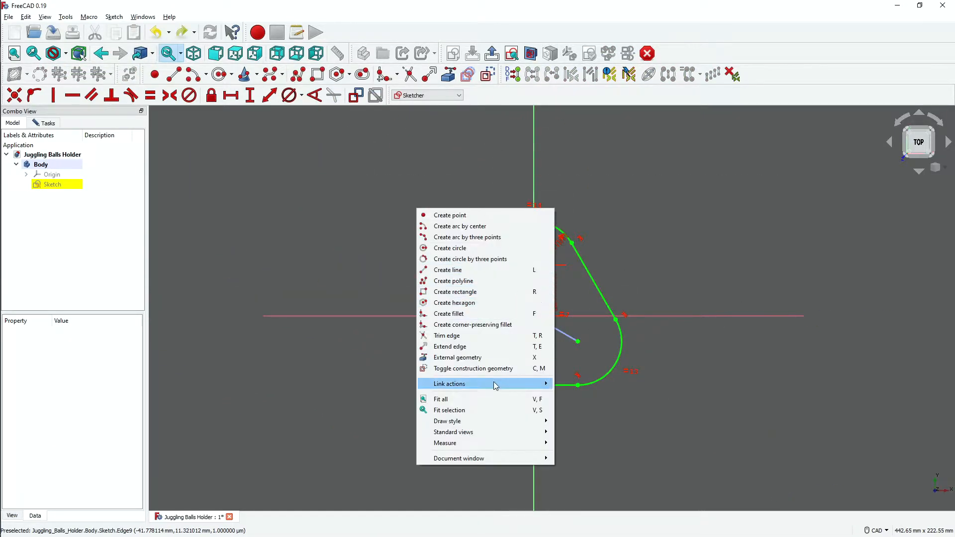
left_click(604, 89)
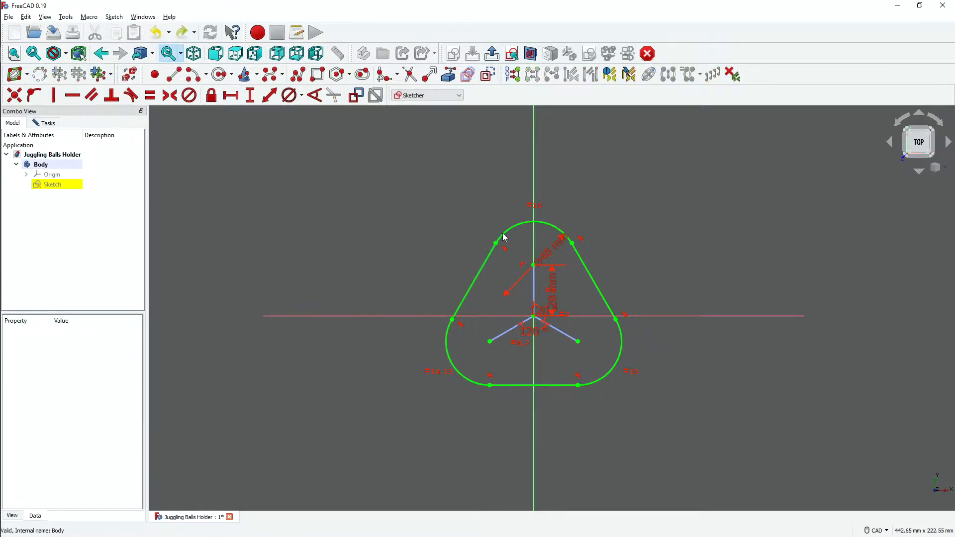
left_click(119, 18)
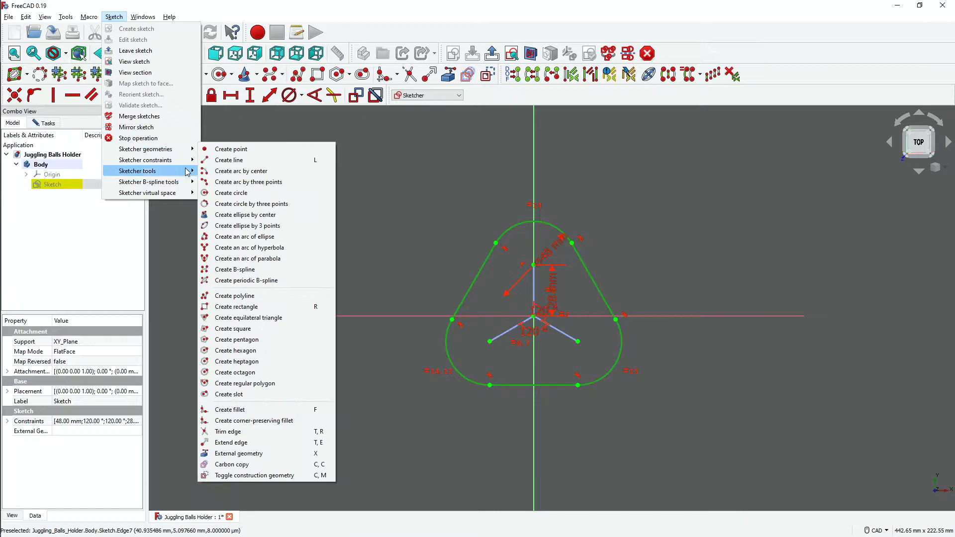
left_click(475, 213)
left_click_drag(405, 180, 727, 469)
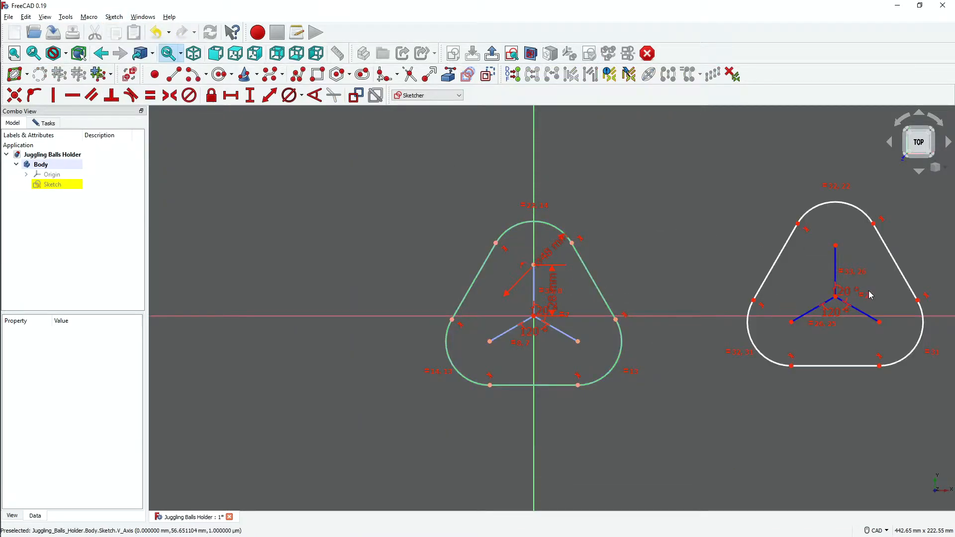
scroll(900, 288, "up", 2)
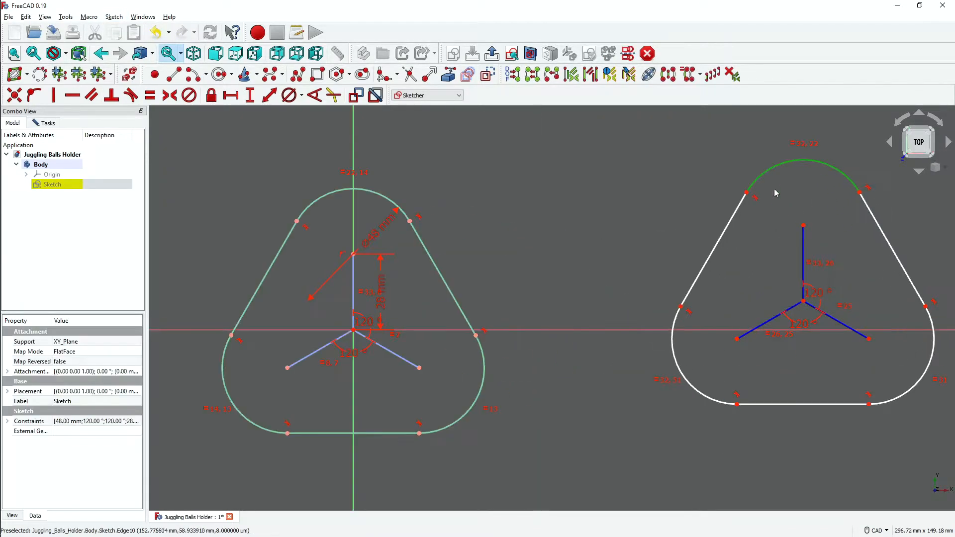
Constrain the copy's upper construction line vertically and reposition the copied rounded-triangle outline
left_click_drag(804, 300, 740, 301)
left_click(15, 95)
left_click(792, 266)
left_click(53, 95)
left_click_drag(793, 224, 733, 240)
left_click_drag(733, 317, 690, 145)
Constrain the centre point of the copied outline onto the horizontal axis, beside the original outline
left_click(726, 304)
left_click(357, 330)
left_click(15, 95)
left_click(533, 291)
left_click(577, 294)
left_click(725, 305)
left_click(354, 331)
left_click(73, 95)
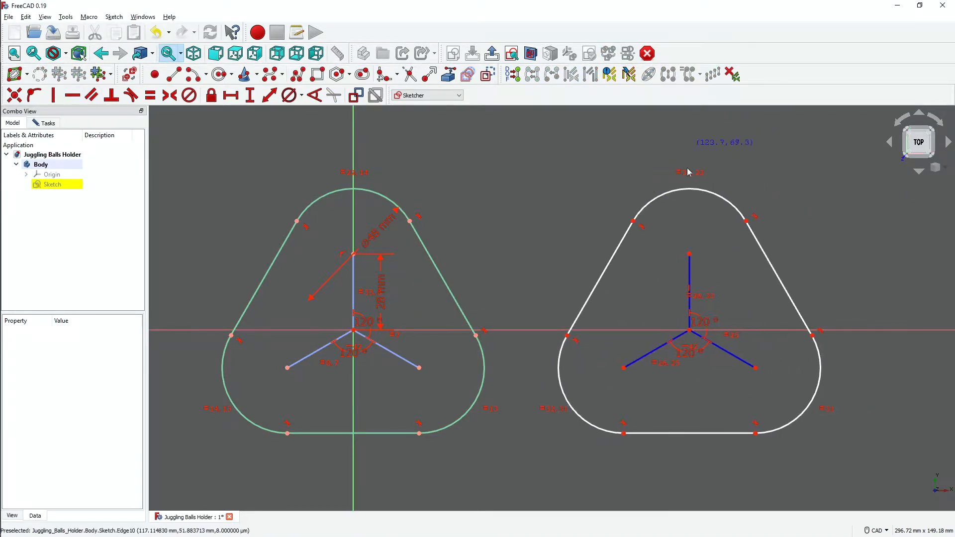
Try 50 mm for the original outline's corner-arc diameter and set it back to 48 mm
double_click(372, 237)
type("50")
key("Return")
double_click(373, 236)
type("48")
key("Return")
Delete the equality constraint that ties the copied outline to the original's dimensions
left_click(689, 270)
key("Delete")
key("ctrl+z")
left_click(711, 296)
key("Delete")
Delete the copy's top arc and draw a circle centred on the upper end of its vertical construction line
left_click(684, 192)
left_click(674, 476)
left_click(703, 190)
left_click(703, 190)
left_click(718, 195)
key("Delete")
left_click(206, 74)
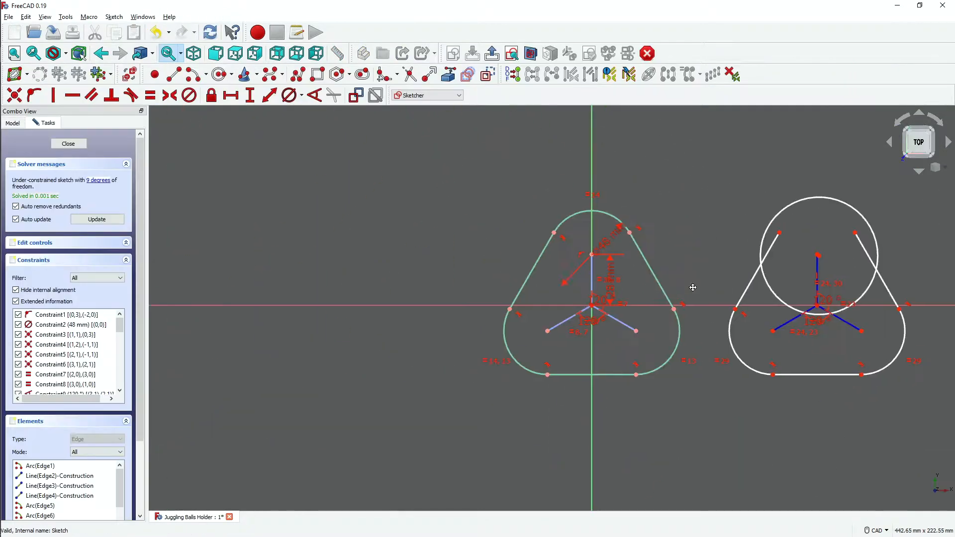
Constrain the upper ends of the copy's slanted sides onto the circle and make both sides tangent to it
scroll(724, 282, "up", 5)
left_click(14, 95)
left_click(764, 182)
left_click(810, 178)
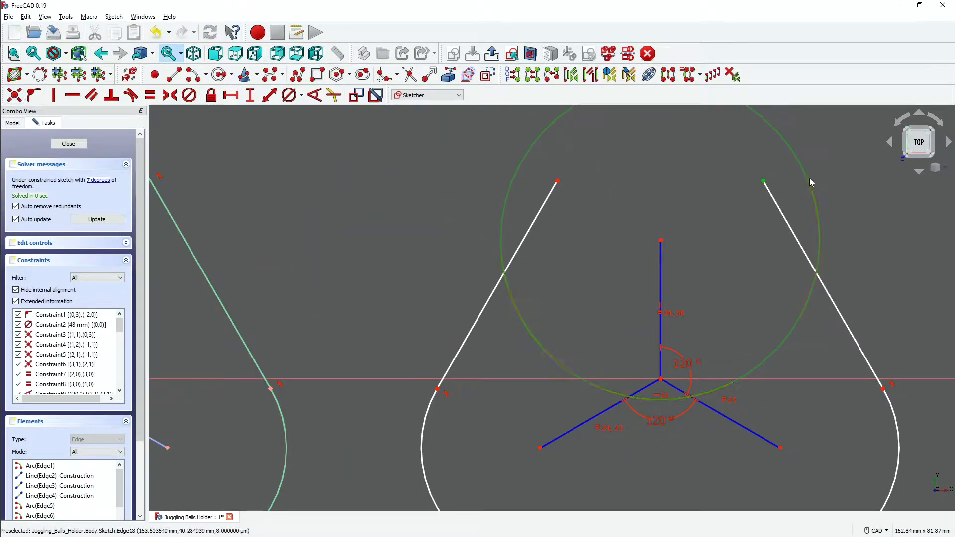
left_click(33, 95)
left_click(557, 181)
left_click(577, 154)
left_click(33, 95)
left_click(518, 249)
left_click(129, 99)
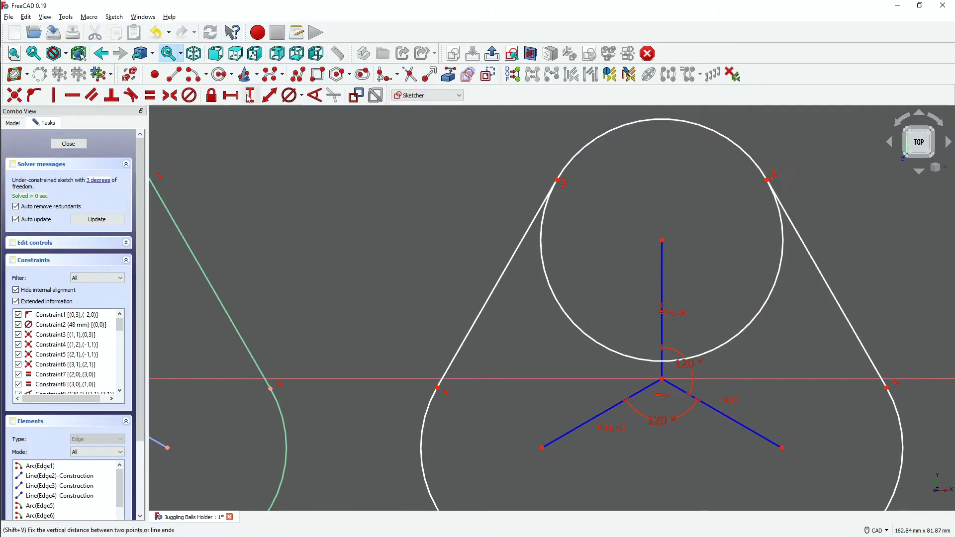
Trim away the circle's lower portion and make the remaining arc equal to the copy's other corner arcs
right_click(467, 200)
left_click(532, 321)
left_click(572, 321)
scroll(615, 219, "down", 2)
left_click_drag(576, 193, 584, 178)
left_click(612, 155)
left_click(466, 414)
key("e")
left_click(677, 158)
Set the vertical distance from the copy's centre to its arc top to 55 mm and reposition its 120° label
scroll(777, 323, "down", 4)
double_click(765, 231)
type("55")
key("Return")
scroll(788, 321, "up", 7)
scroll(712, 306, "down", 6)
left_click_drag(712, 307, 759, 281)
left_click_drag(701, 316, 423, 318)
left_click_drag(608, 285, 611, 285)
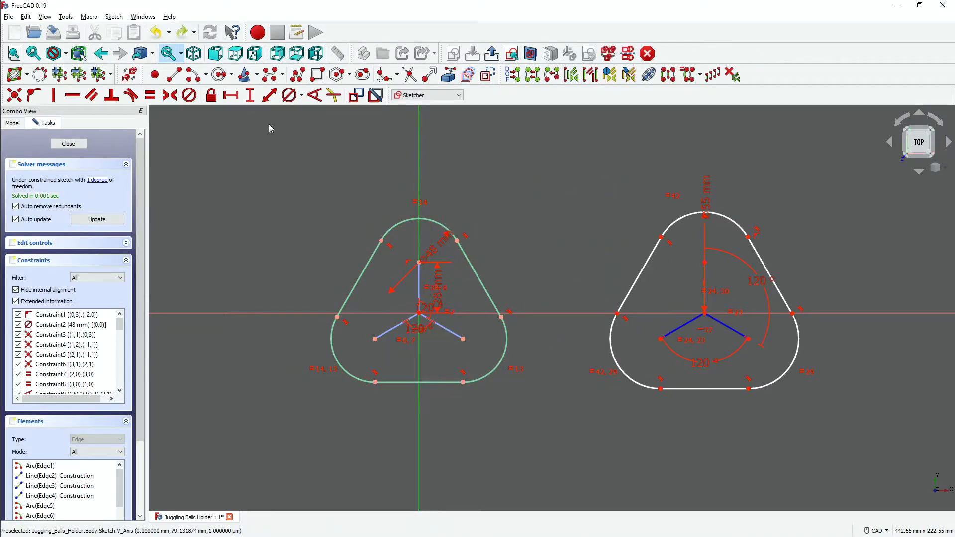
Try to make the copy's construction-line ends coincident with the original's, and undo it
scroll(439, 306, "down", 10)
scroll(438, 307, "up", 20)
scroll(485, 329, "down", 12)
left_click(14, 95)
key("ctrl+z")
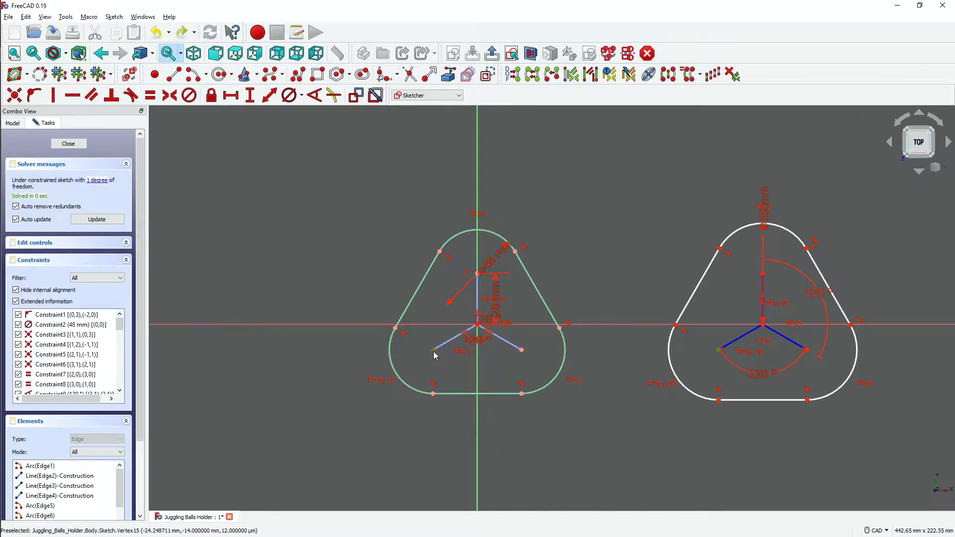
left_click(35, 100)
key("ctrl+z")
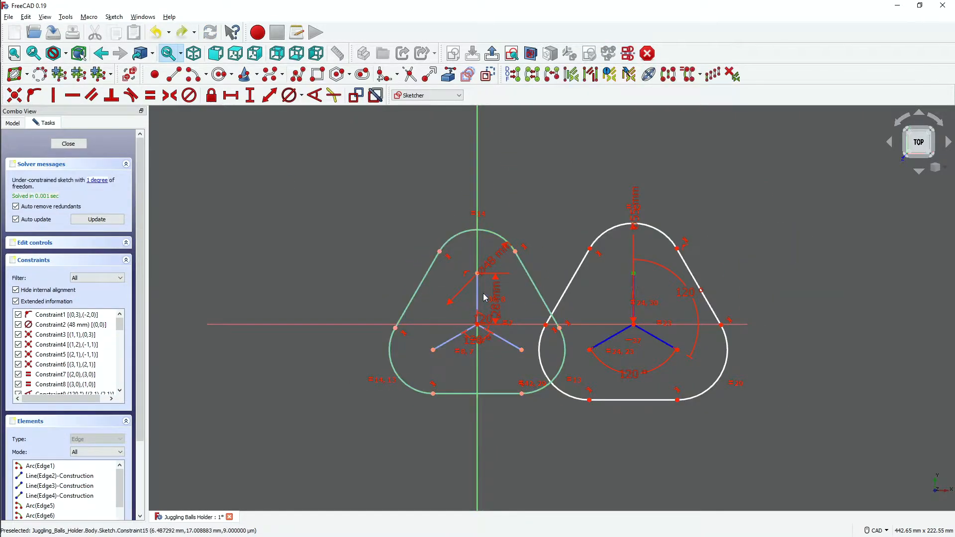
Join the upper-left corner points of both outlines with a construction line perpendicular to the slanted side
left_click_drag(400, 319, 423, 299)
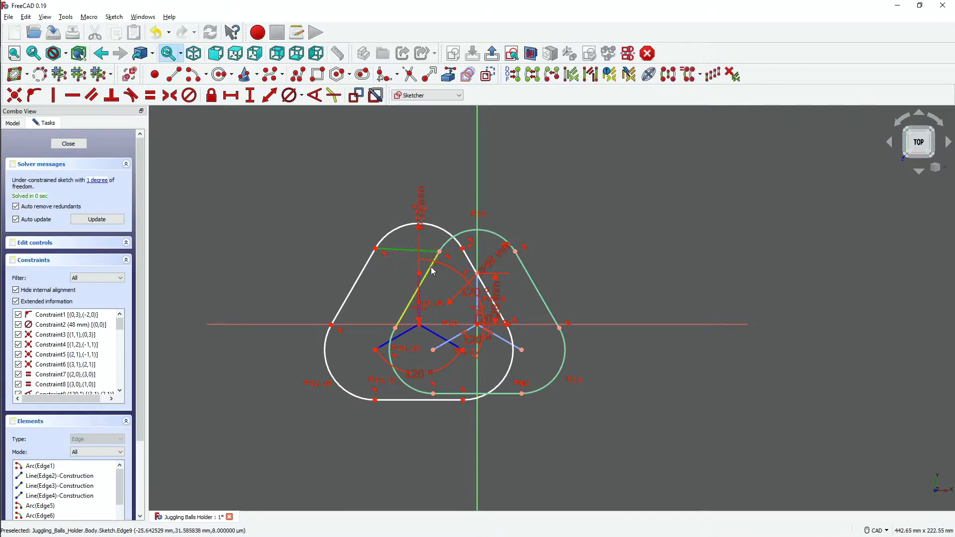
left_click(430, 266)
left_click(112, 95)
scroll(419, 260, "up", 6)
left_click(478, 225)
right_click(429, 234)
left_click(485, 160)
scroll(538, 275, "down", 6)
Remove the 55 mm dimension and set the short connecting line's length to 3.5 mm
left_click(540, 193)
key("Delete")
scroll(497, 242, "up", 6)
left_click(270, 95)
left_click(449, 248)
left_click(532, 290)
scroll(494, 252, "down", 5)
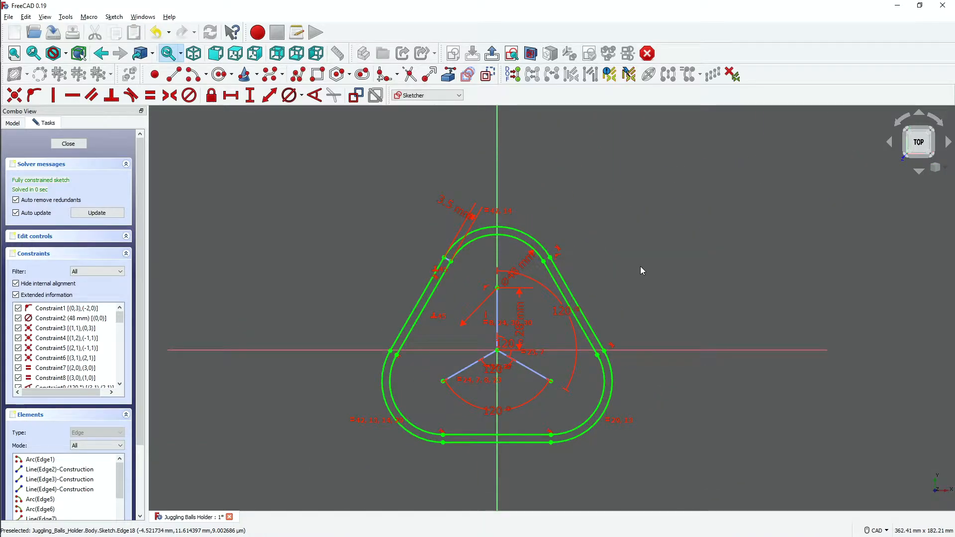
Switch to the Part Design workbench, try to pad the two nested outlines, and cancel the Pad
left_click(13, 123)
left_click(428, 95)
left_click(418, 174)
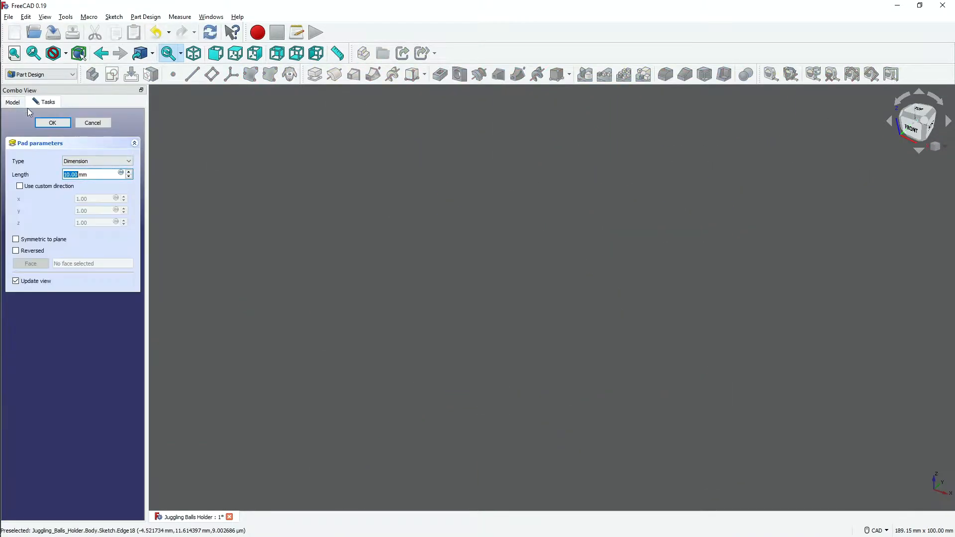
left_click(93, 123)
Reopen the sketch to check both outlines, try another Pad from it, and cancel
double_click(53, 162)
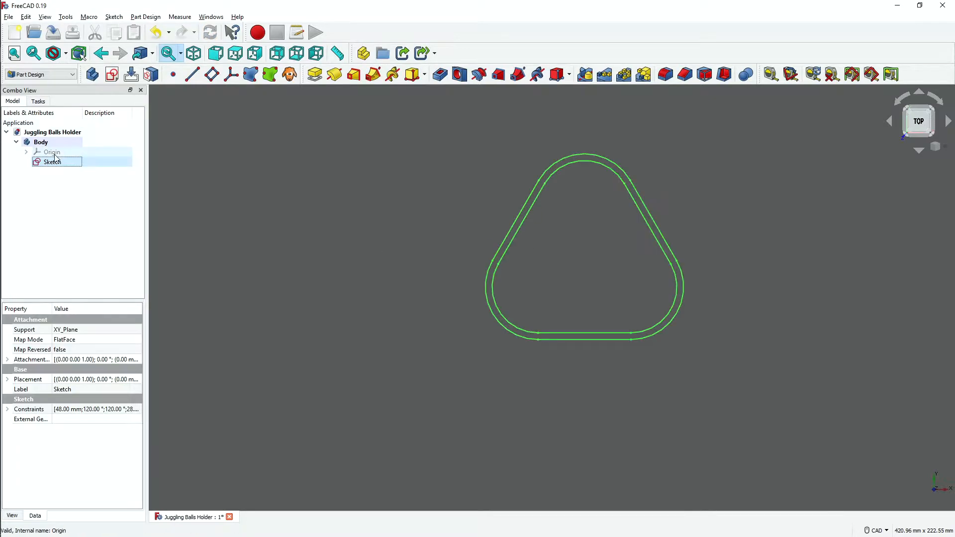
scroll(558, 214, "up", 3)
middle_click_drag(557, 214, 478, 210)
left_click(428, 95)
left_click(418, 174)
left_click(68, 122)
left_click(92, 74)
left_click(86, 195)
left_click(89, 161)
left_click(86, 170)
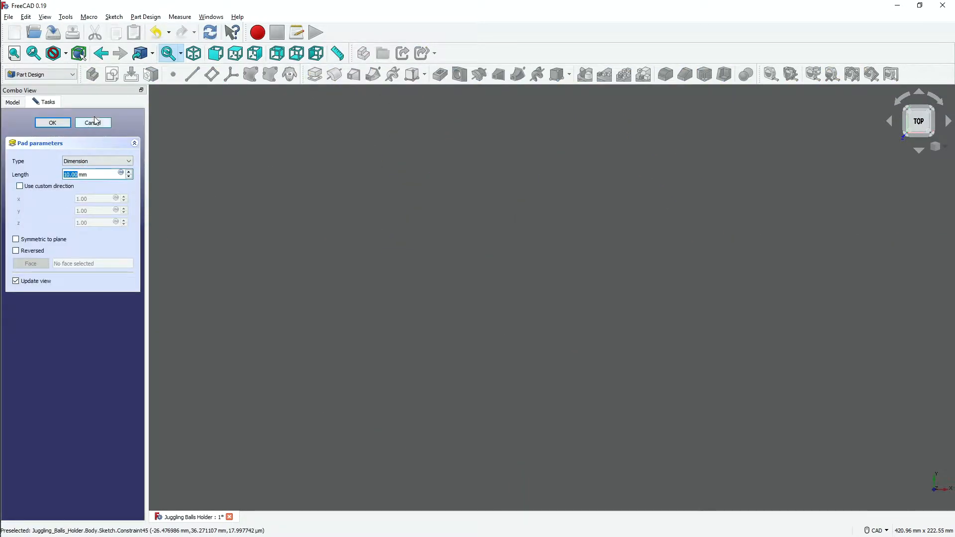
left_click(93, 123)
Convert all edges of the inner rounded-triangle outline to construction geometry
double_click(56, 162)
scroll(598, 226, "up", 2)
middle_click_drag(598, 226, 535, 272)
scroll(536, 272, "up", 5)
left_click(556, 190)
left_click(614, 281)
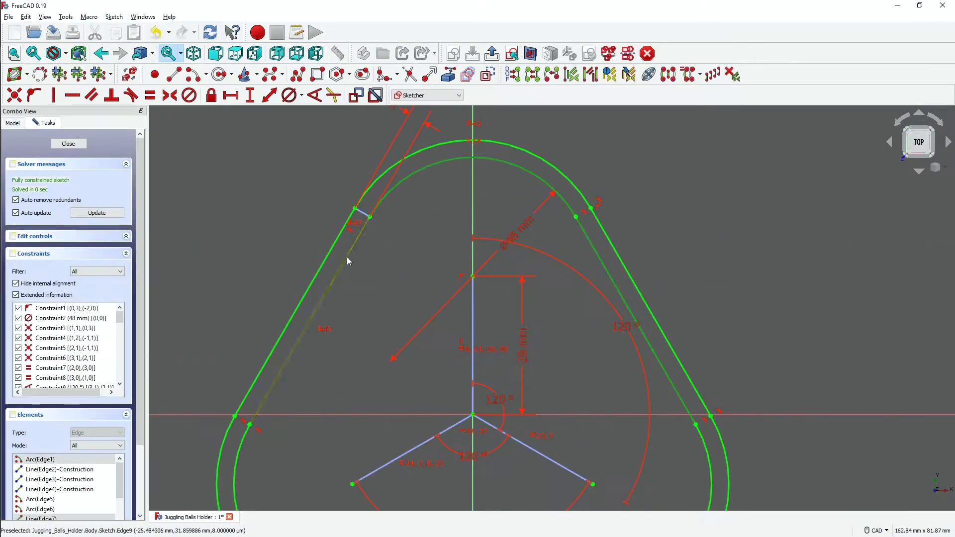
left_click(348, 257)
scroll(348, 257, "down", 3)
left_click(604, 367)
right_click(318, 239)
left_click(366, 162)
Try to pad the outer outline alone, cancel, and move the sketch out of the Body
left_click(68, 144)
left_click(314, 74)
scroll(407, 247, "down", 6)
left_click(93, 123)
mouse_move(53, 166)
left_mouse_down()
mouse_move(48, 196)
mouse_move(49, 134)
left_mouse_up()
left_click(262, 213)
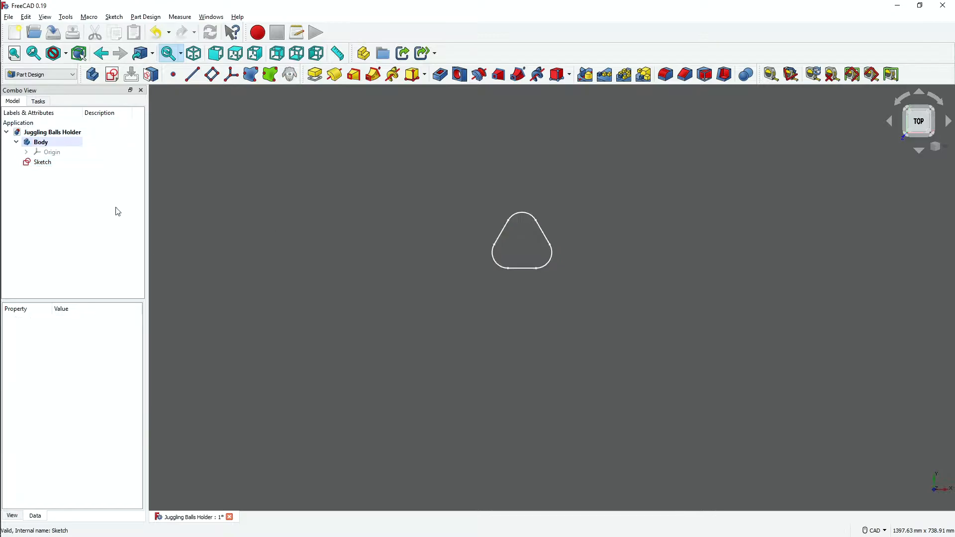
Undo the last changes so the inner outline is regular geometry again, and recheck the sketch
double_click(43, 162)
scroll(529, 239, "up", 12)
key("ctrl+z")
left_click(68, 144)
left_click(950, 421)
left_click(230, 188)
left_click(12, 101)
double_click(52, 163)
scroll(534, 224, "up", 6)
left_click(68, 143)
Move the sketch out of the Body again and try to pad both outlines from there
left_click_drag(51, 164, 50, 133)
left_click(314, 74)
scroll(532, 230, "up", 9)
left_click(93, 123)
Try to pad the sketch of two nested outlines by 10 mm inside the Body
left_click(314, 74)
left_click(16, 103)
double_click(44, 162)
left_click(73, 144)
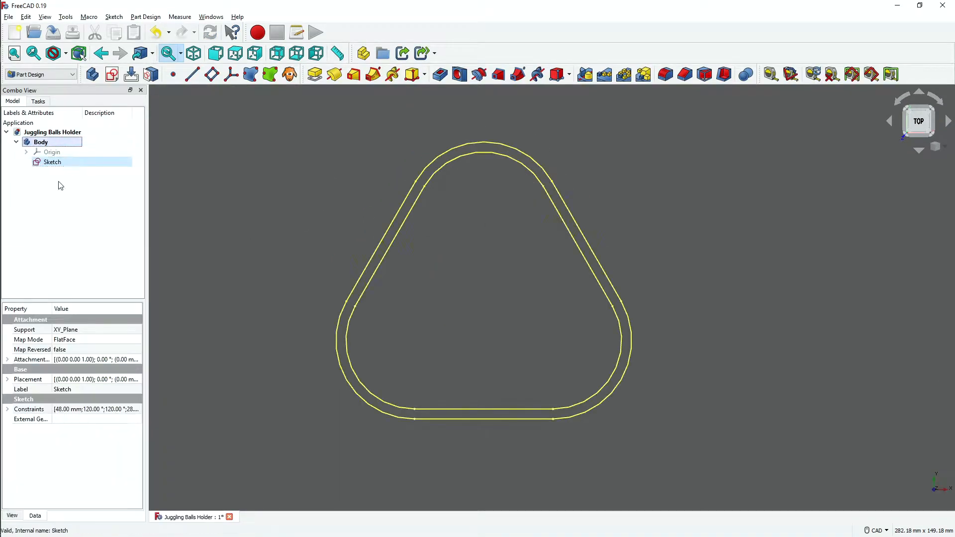
left_click(315, 74)
left_click(13, 103)
double_click(50, 164)
left_click(94, 123)
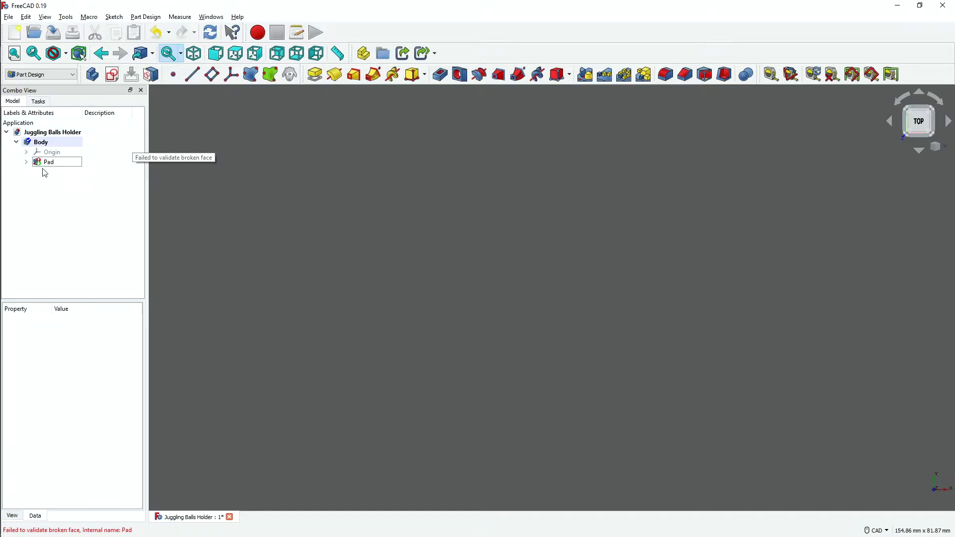
Examine the nested outlines in the Pad's sketch and review the Pad's parameters
left_click(27, 163)
double_click(53, 173)
scroll(536, 299, "up", 1)
scroll(536, 298, "down", 2)
middle_click_drag(535, 298, 392, 325)
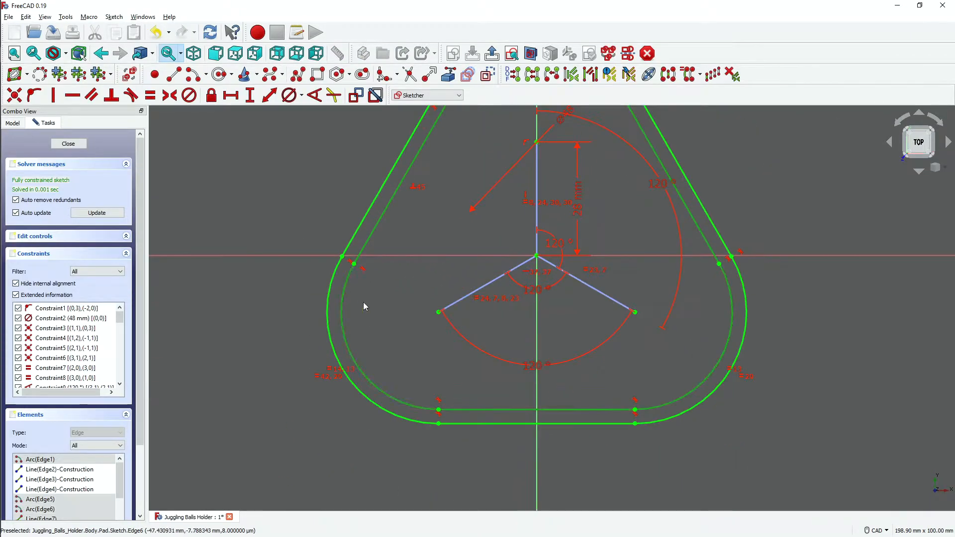
scroll(360, 302, "down", 3)
left_click(68, 144)
right_click(50, 162)
left_click(77, 168)
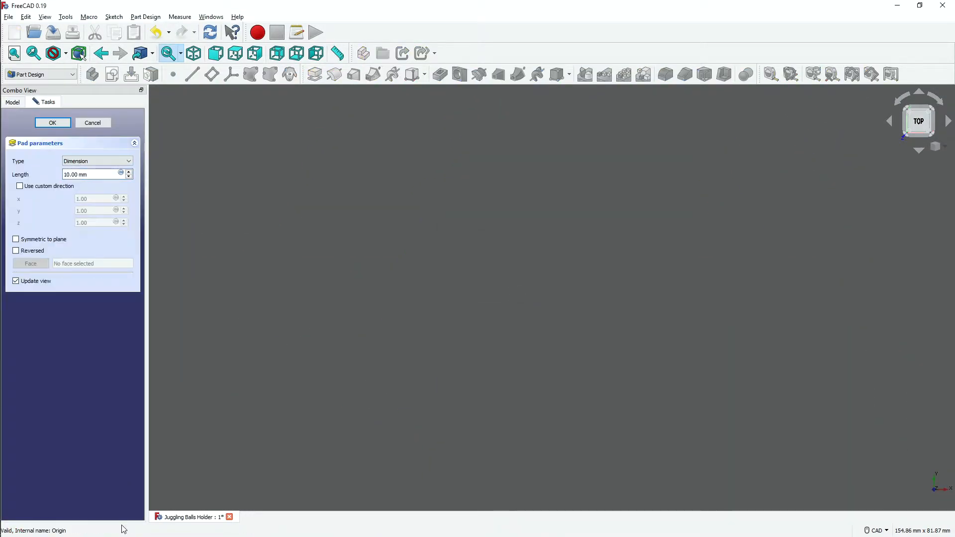
left_click(93, 123)
Set the Pad's Refine property to false and select its underlying sketch
right_click(37, 164)
left_click(52, 485)
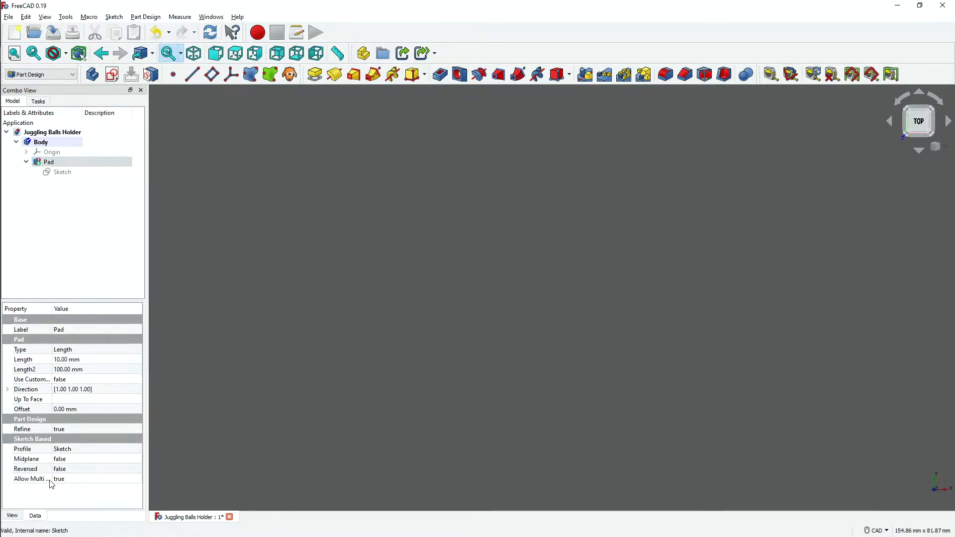
left_click(33, 451)
left_click(137, 450)
left_click(561, 371)
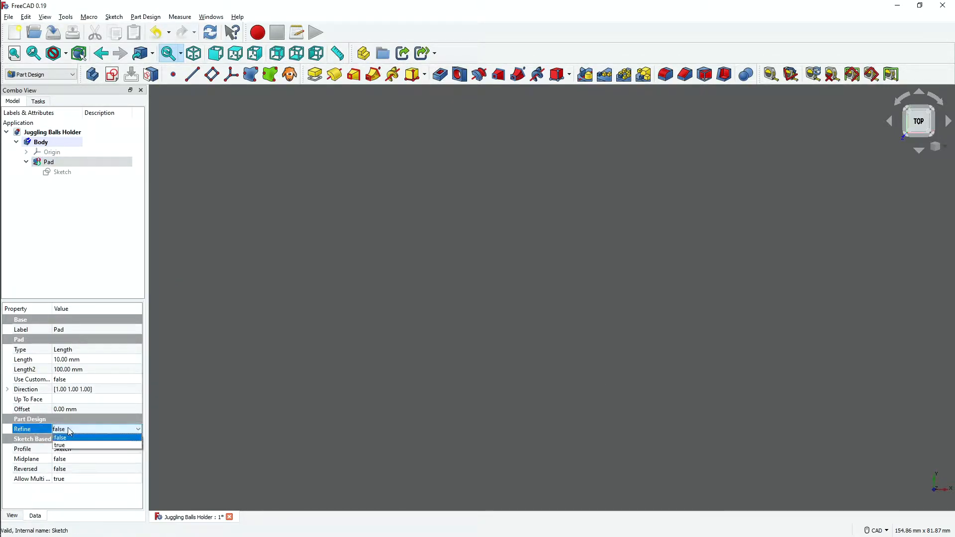
left_click(59, 172)
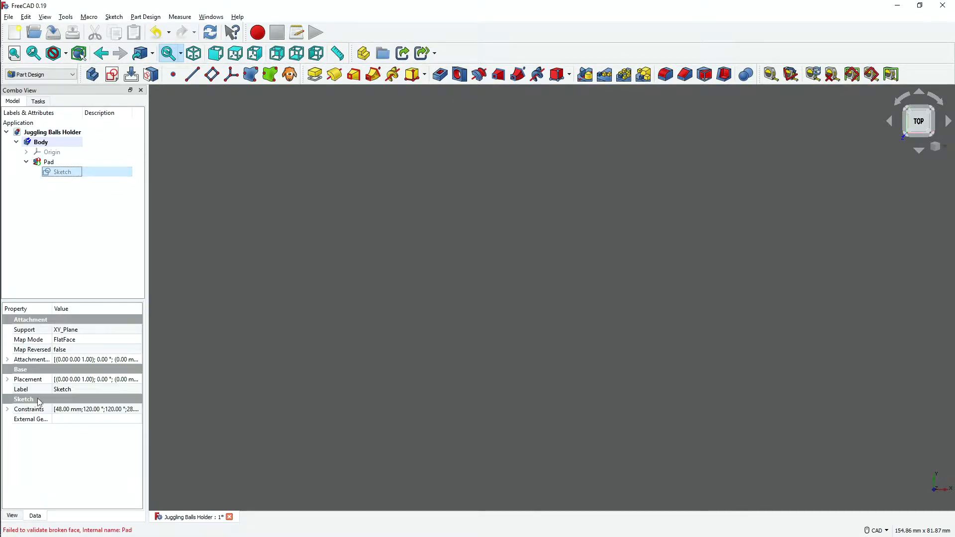
Reopen the sketch and change the diameter of the rounded-triangle outline's corner arcs
double_click(75, 172)
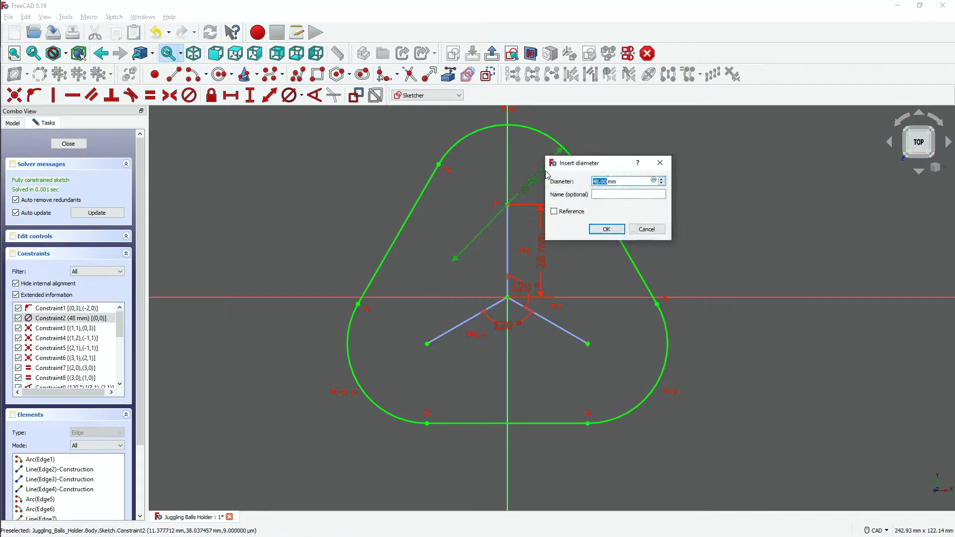
key("Return")
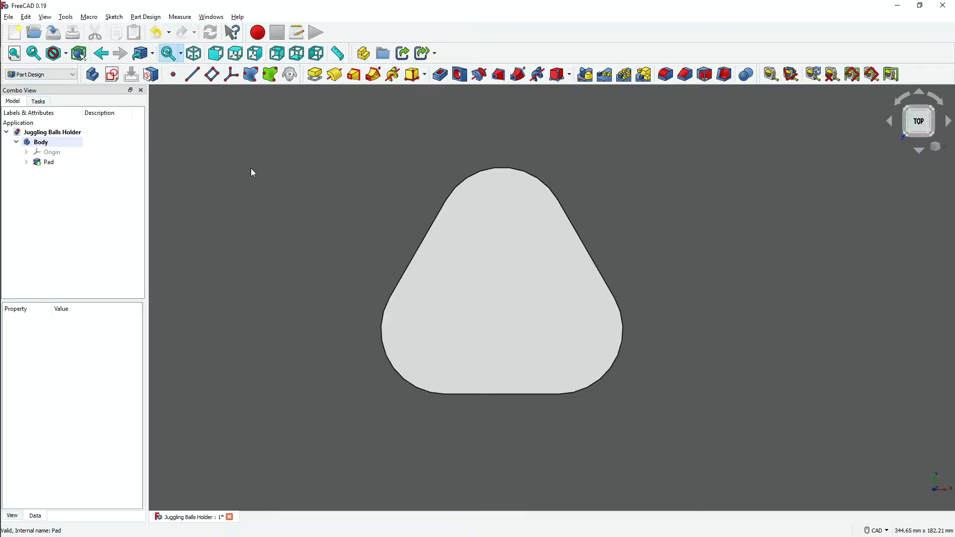
Create a new sketch on the XY_Plane of the padded body and close it empty
middle_click_drag(358, 443, 416, 366)
scroll(376, 392, "down", 1)
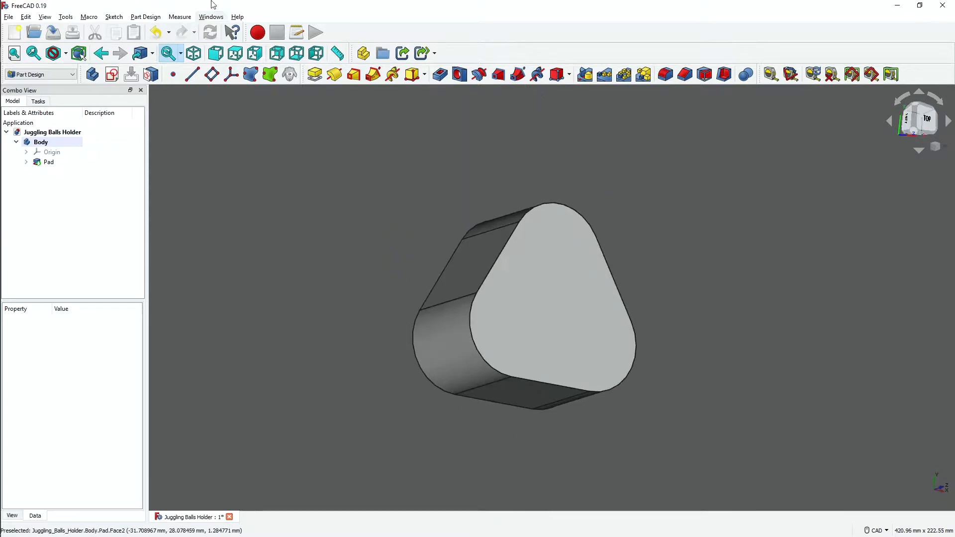
left_click(151, 75)
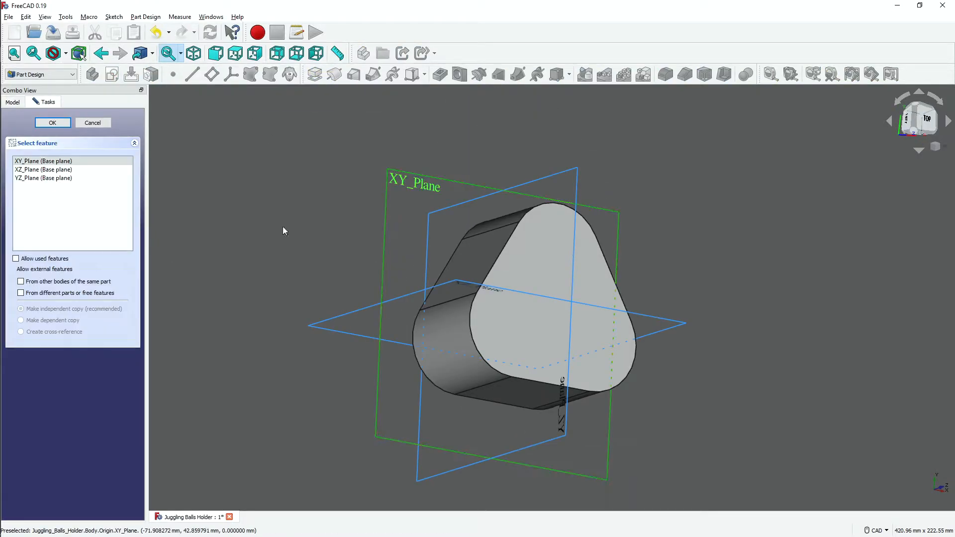
left_click(53, 123)
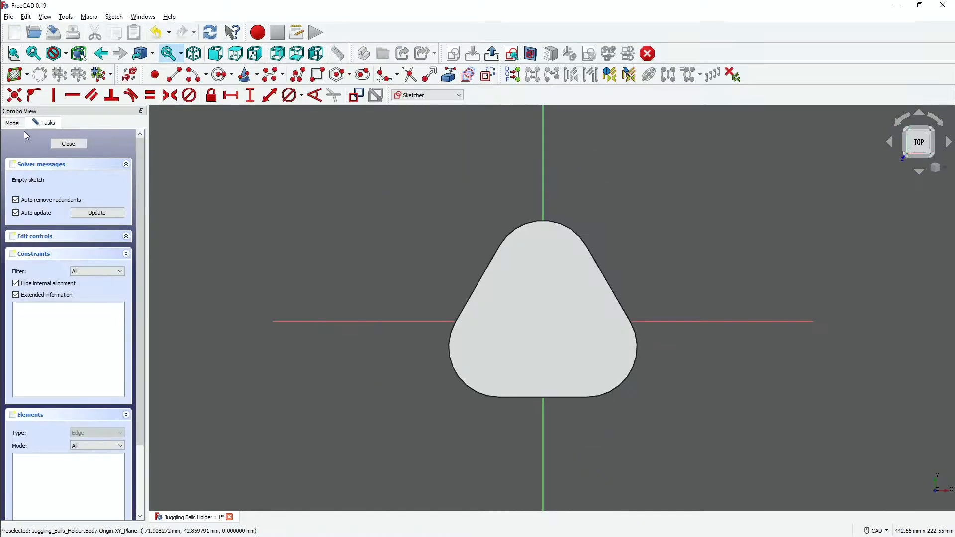
left_click(70, 143)
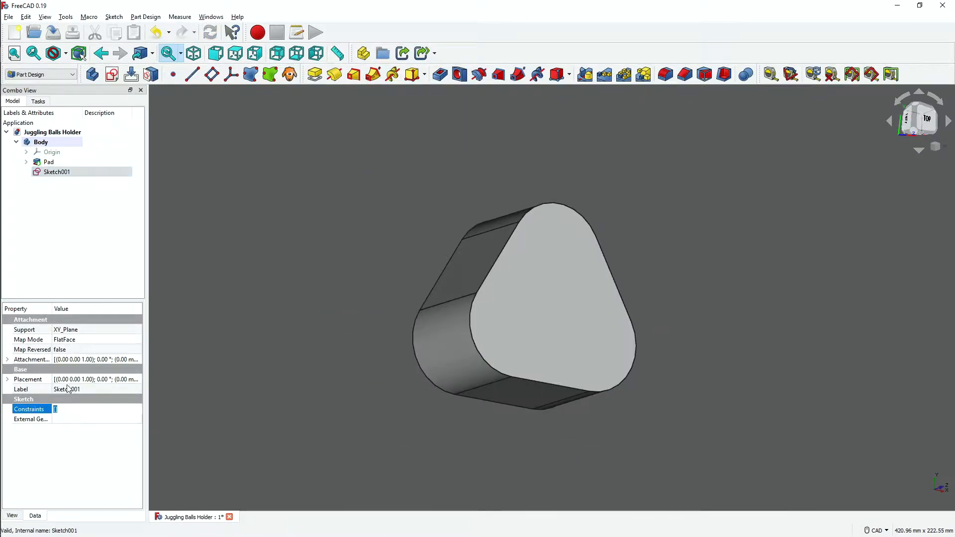
Inspect the empty sketch's placement coordinates and open it to check its plane against the pad, closing it without drawing
middle_click_drag(473, 343, 531, 233)
left_click(61, 442)
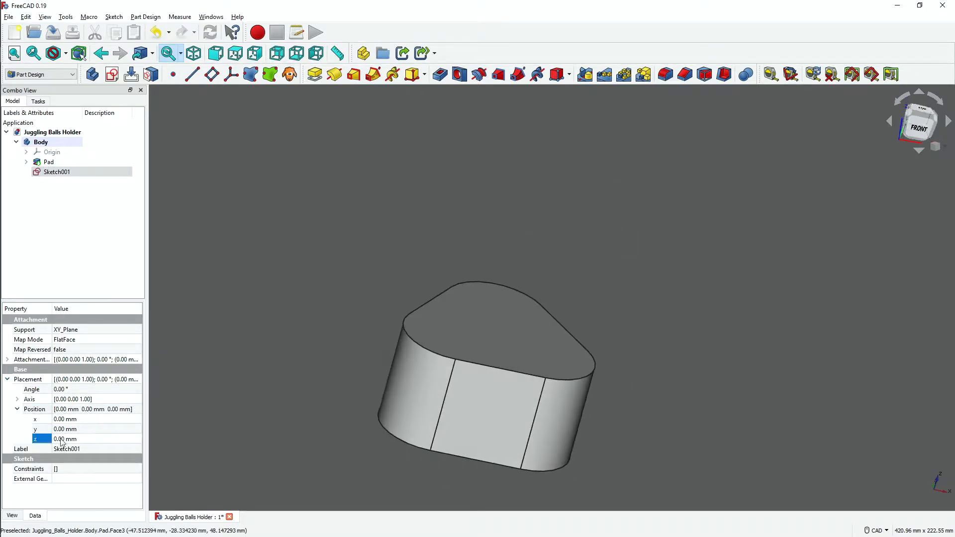
right_click(62, 173)
left_click(83, 183)
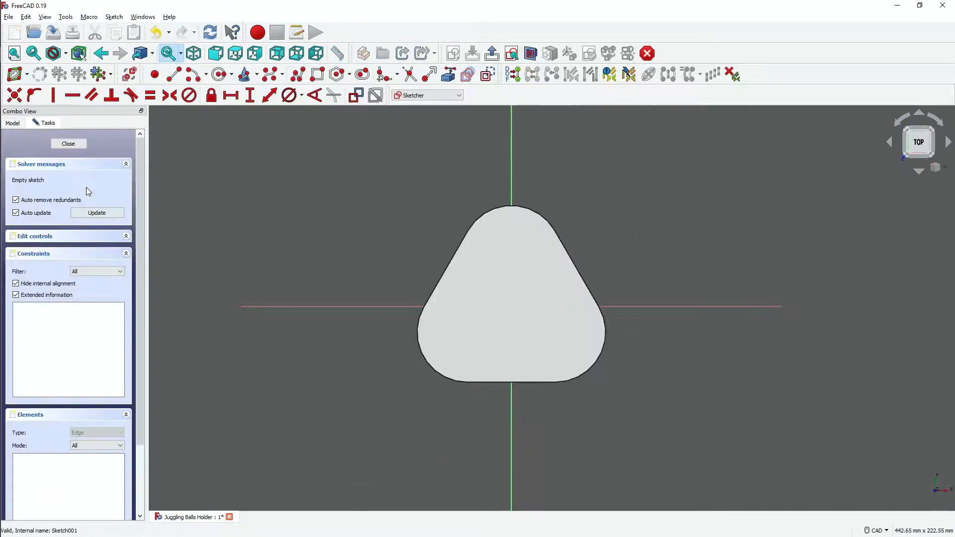
left_click(12, 123)
left_click(44, 123)
mouse_move(388, 249)
middle_mouse_down()
mouse_move(452, 280)
mouse_move(477, 174)
middle_mouse_up()
left_click(68, 144)
left_click(112, 74)
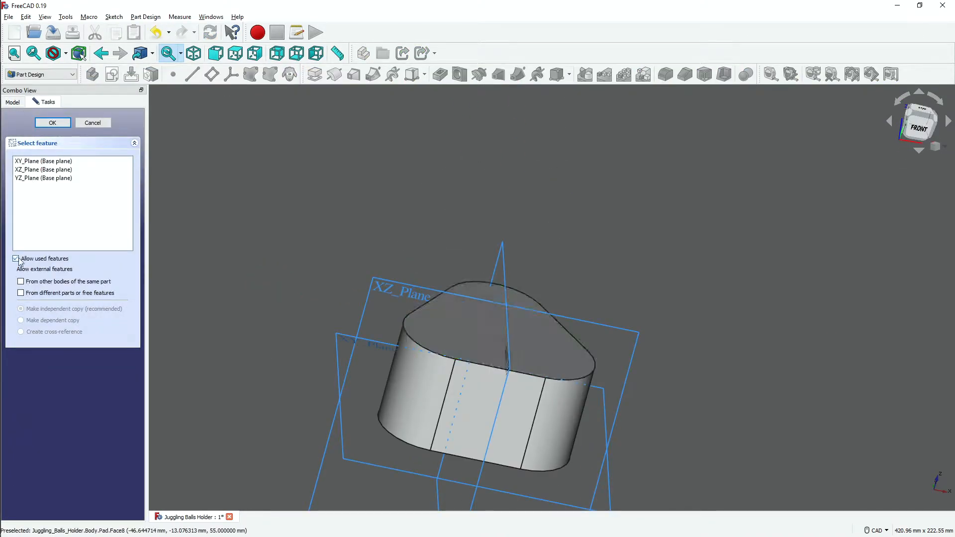
left_click(91, 123)
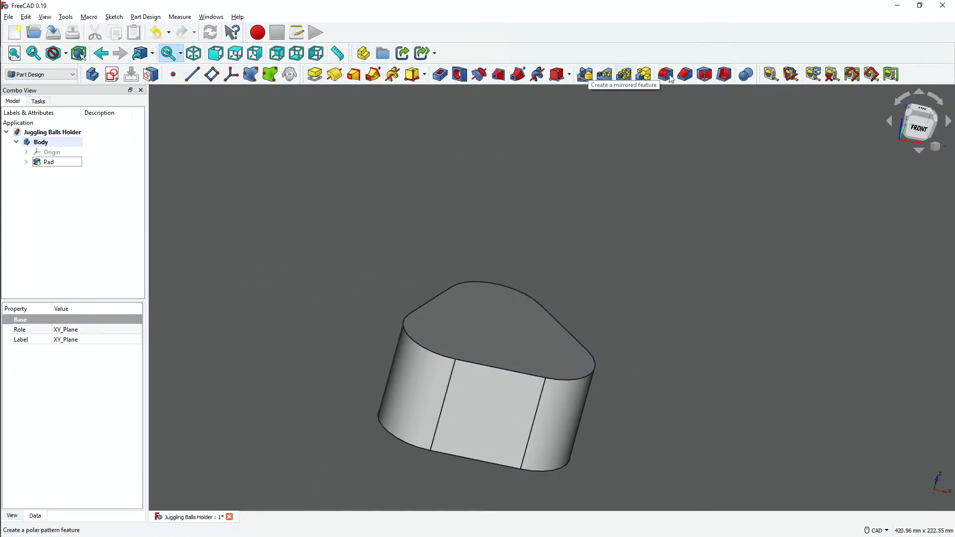
left_click(146, 16)
mouse_move(223, 156)
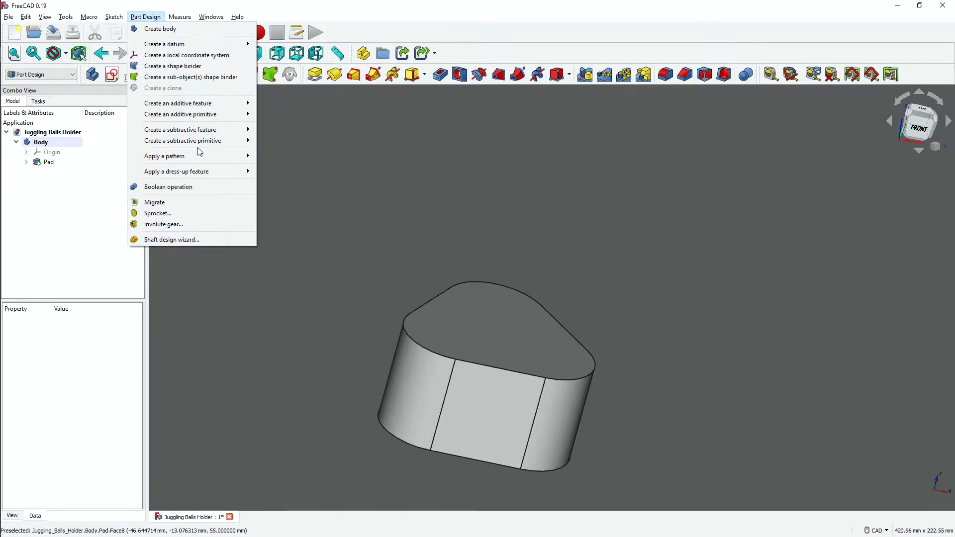
left_click(269, 65)
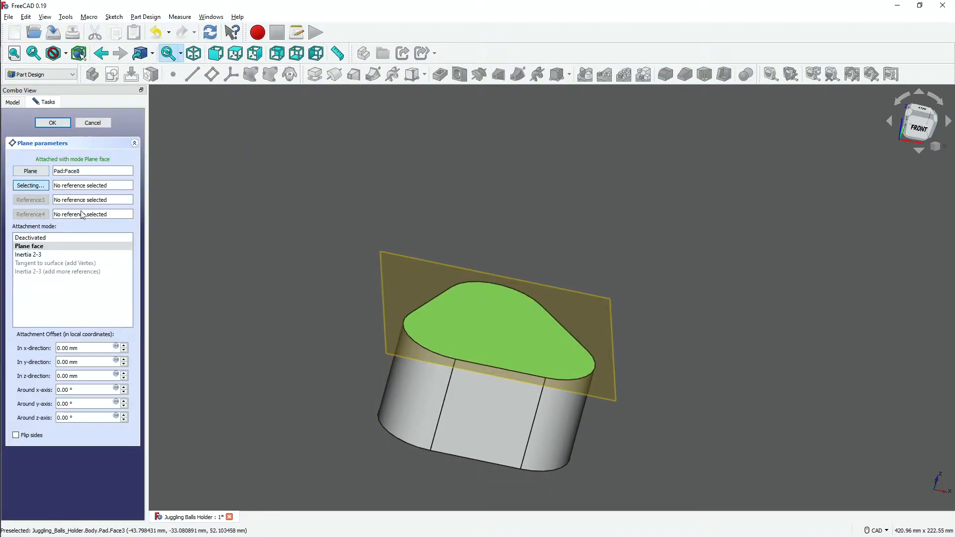
key("Escape")
Create a datum plane in the body with the attachment mode Object's XY
left_click(145, 17)
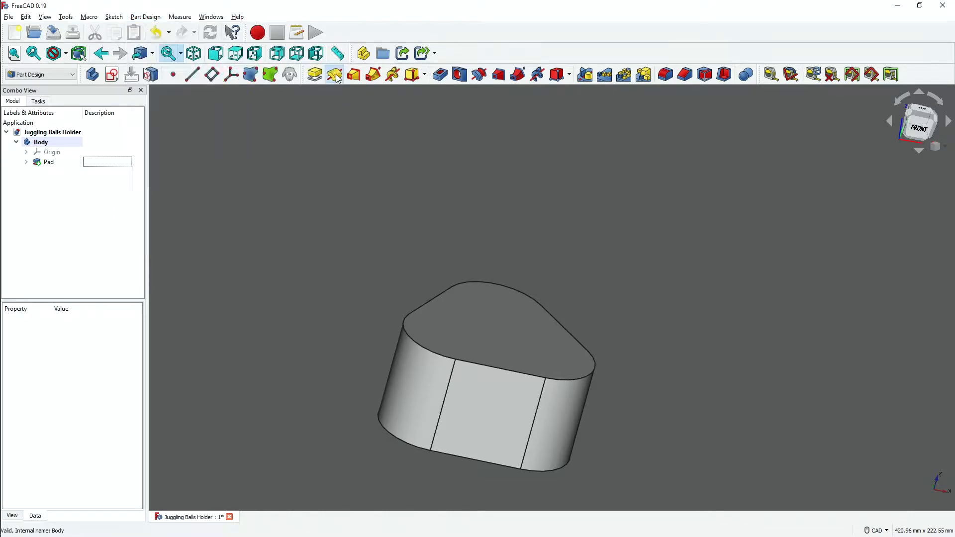
left_click(299, 66)
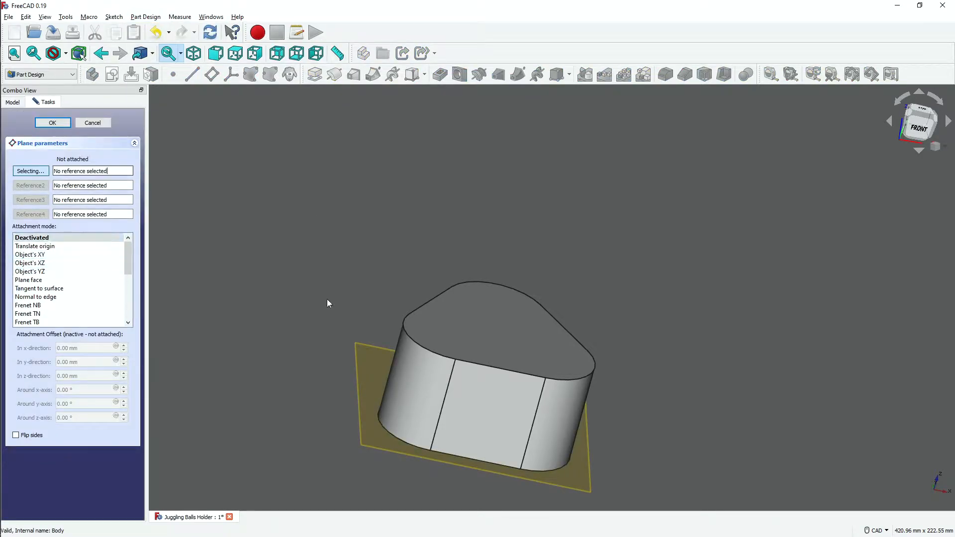
scroll(61, 299, "up", 5)
left_click(922, 108)
scroll(876, 193, "up", 1)
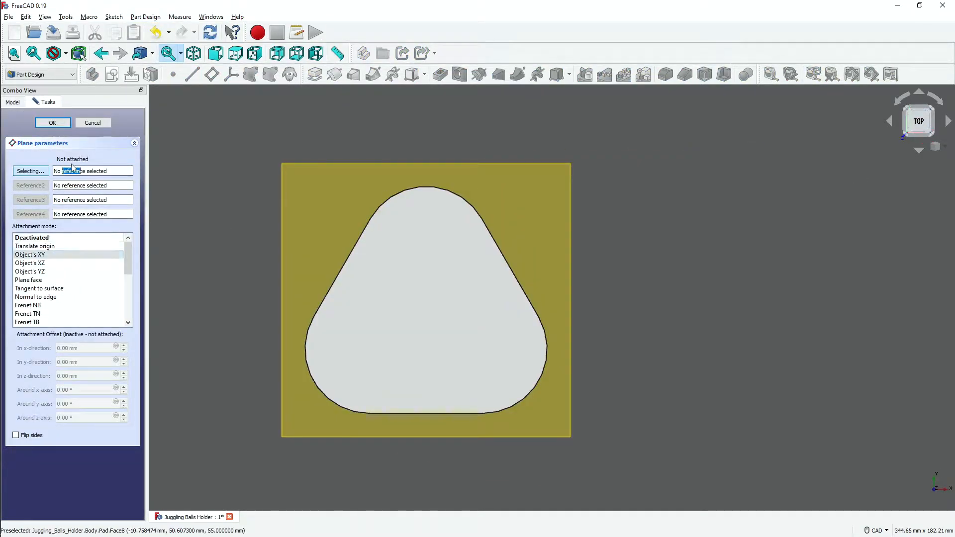
left_click(52, 123)
Raise the datum plane to a Z position of 50.55 mm through its placement
middle_click_drag(256, 266, 185, 273)
scroll(294, 288, "up", 1)
scroll(185, 273, "down", 1)
left_click(60, 172)
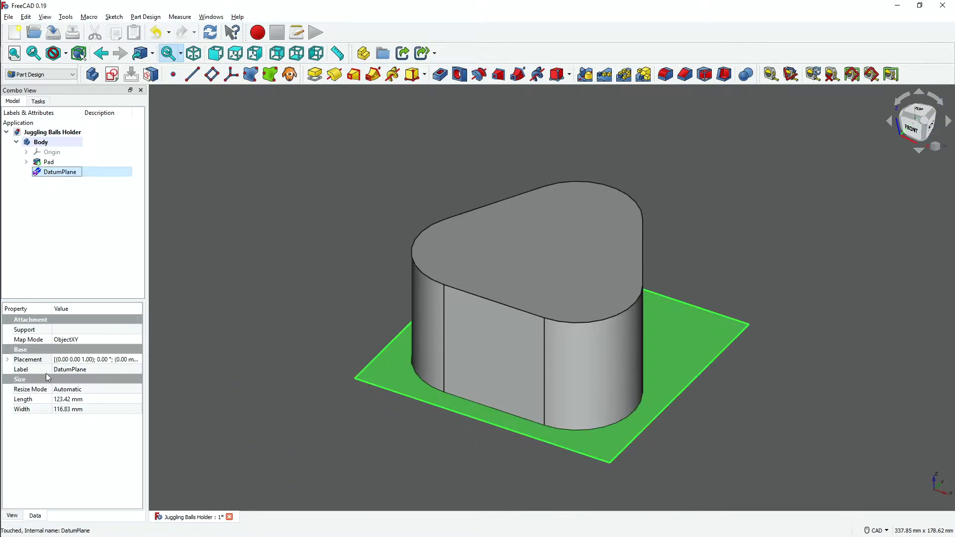
double_click(28, 359)
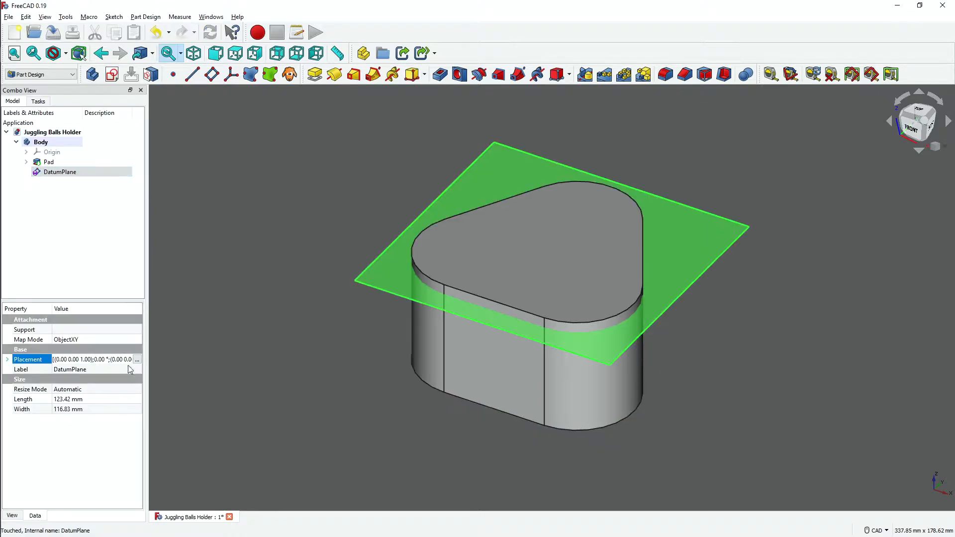
left_click(161, 160)
Create a new sketch on the raised datum plane
left_click(26, 17)
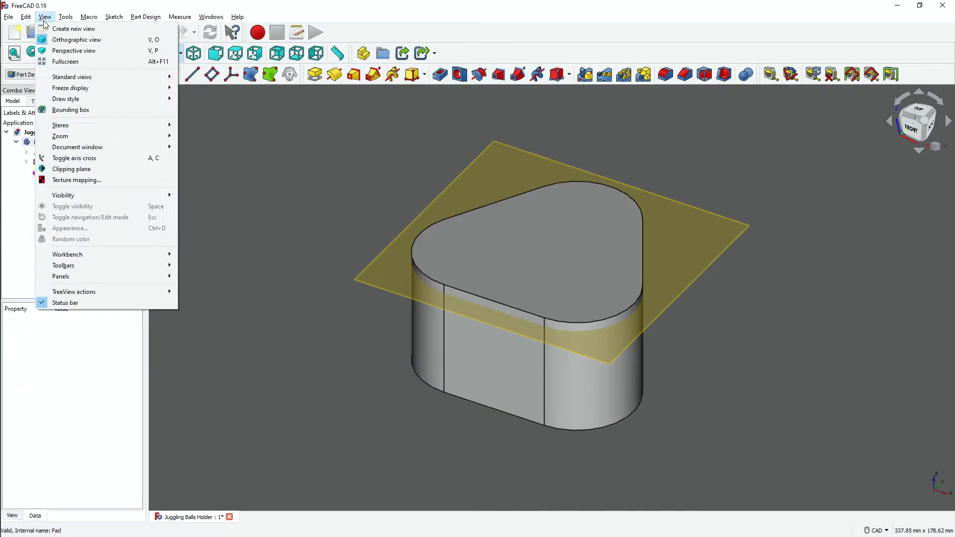
mouse_move(60, 24)
left_click(237, 19)
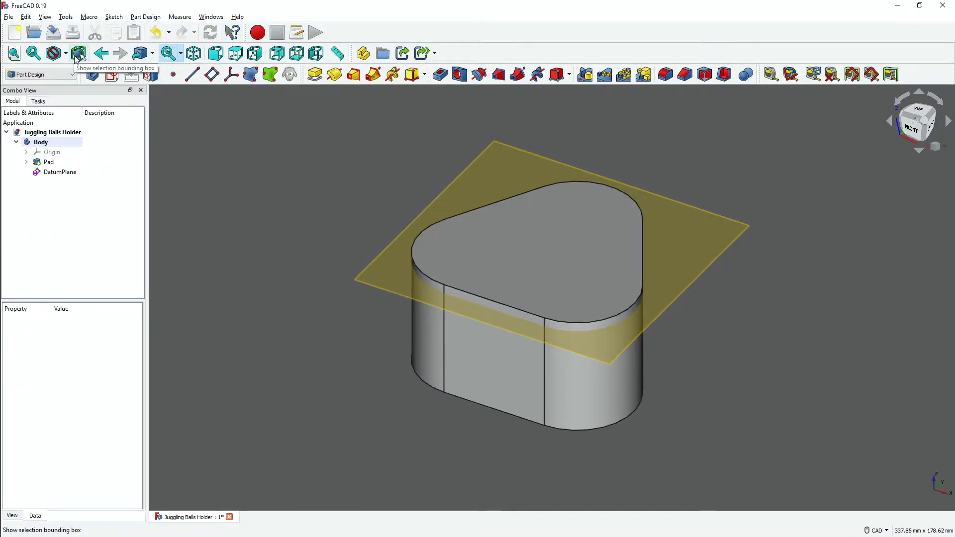
left_click(112, 74)
left_click(45, 119)
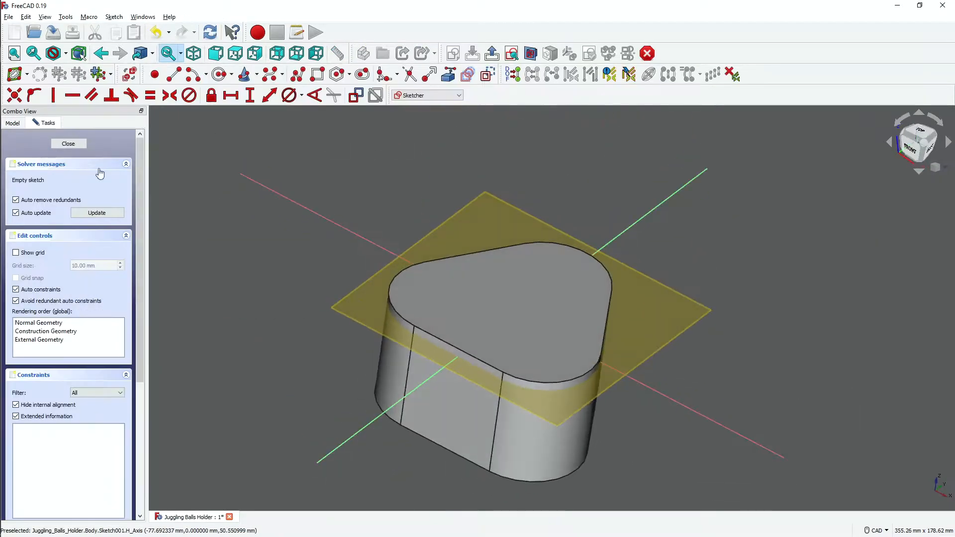
right_click(58, 172)
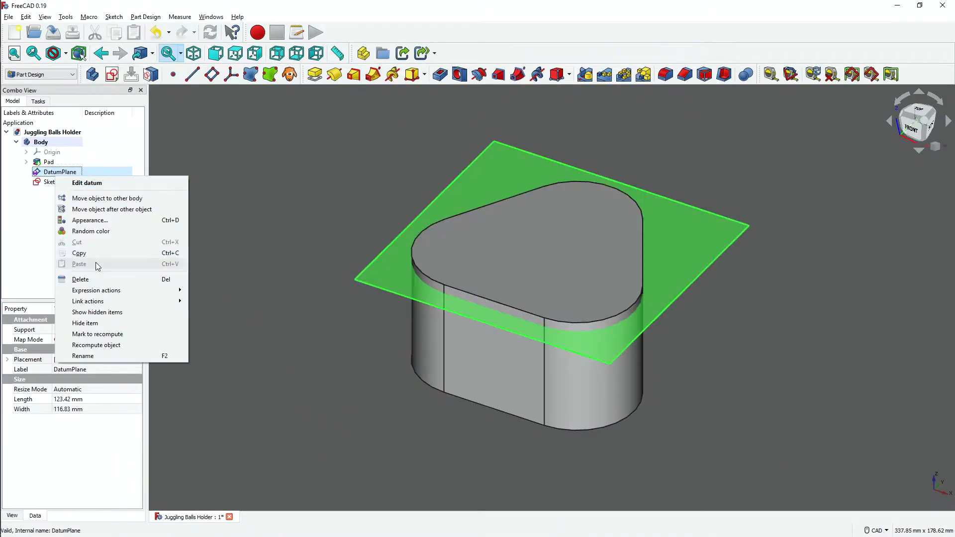
right_click(30, 132)
right_click(31, 132)
mouse_move(85, 140)
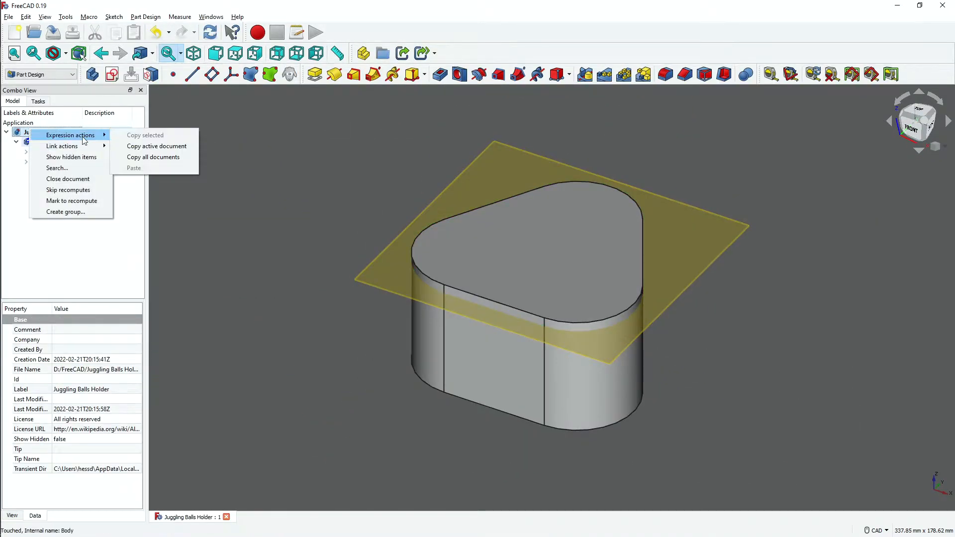
left_click(8, 17)
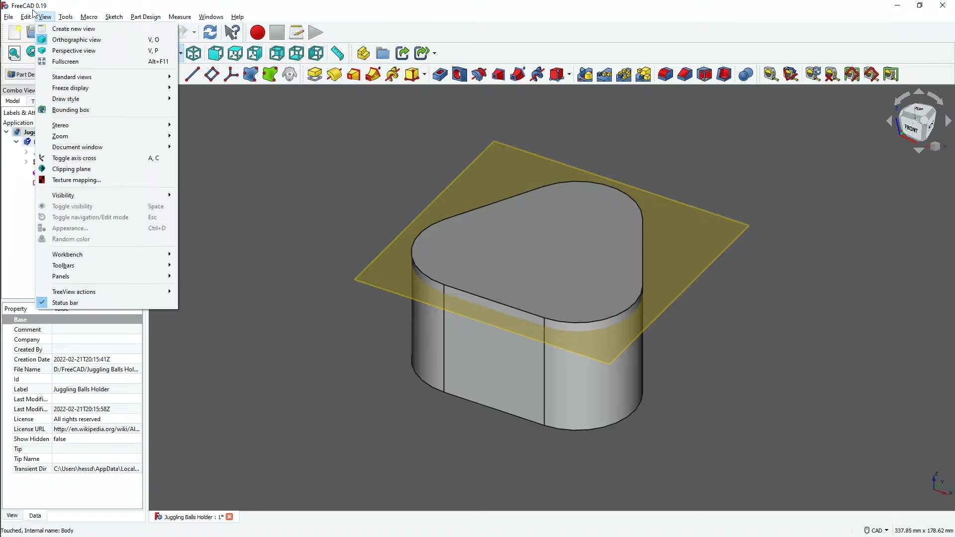
left_click(72, 18)
left_click(145, 17)
Review the datum plane's position and measure the length of the pad's vertical side edge
left_click(57, 172)
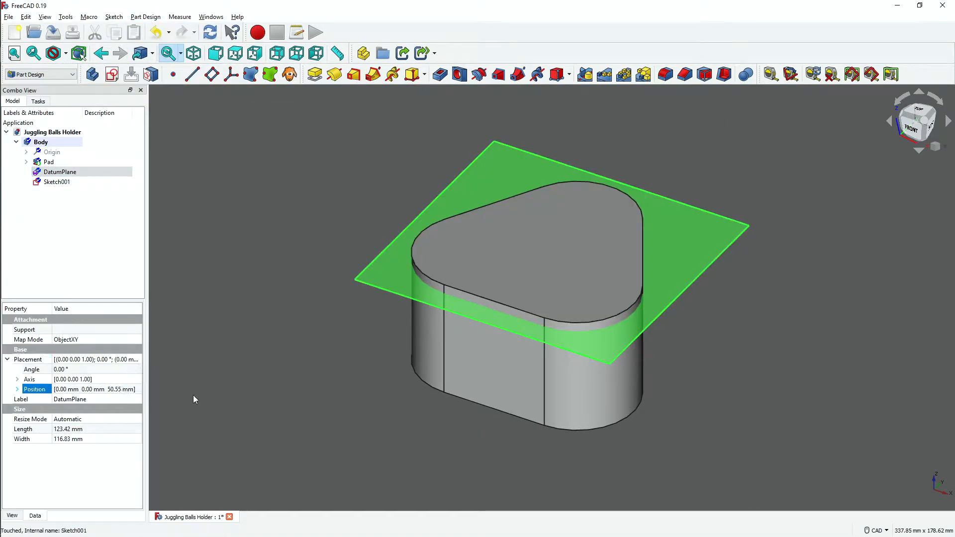
left_click(114, 390)
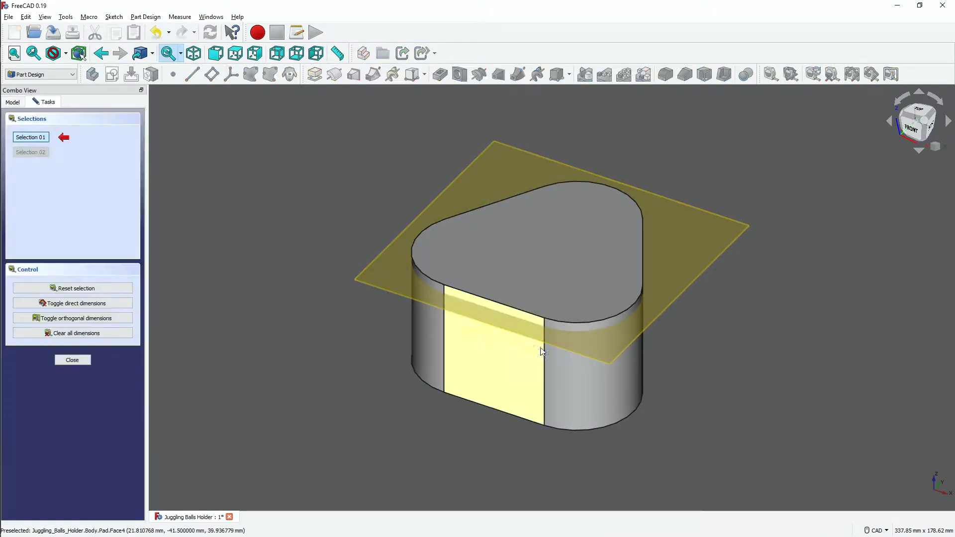
left_click(444, 388)
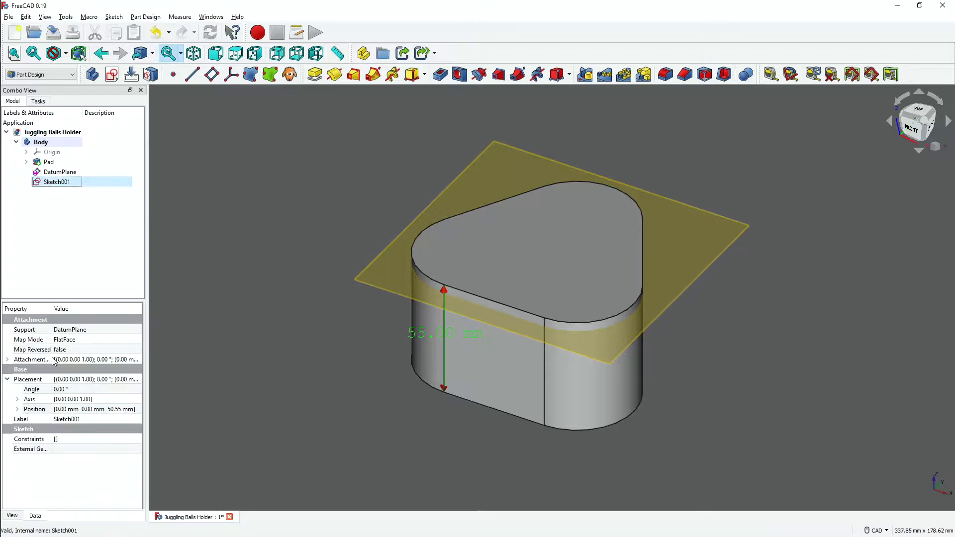
Try to set a new Z position for the datum plane and reopen the sketch on it
left_click_drag(148, 212, 203, 212)
type("50")
left_click(60, 320)
left_click(59, 171)
left_click(106, 241)
double_click(58, 181)
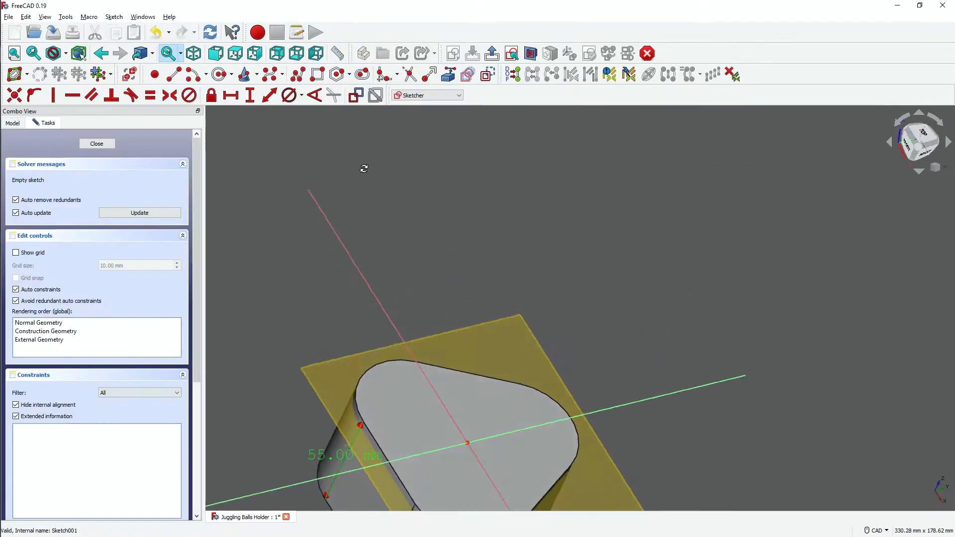
Leave the sketch and undo the last changes back to before it was created on the datum plane
right_click(372, 216)
left_click(369, 277)
key("ctrl+z")
key("ctrl+z")
middle_click_drag(273, 347, 288, 182)
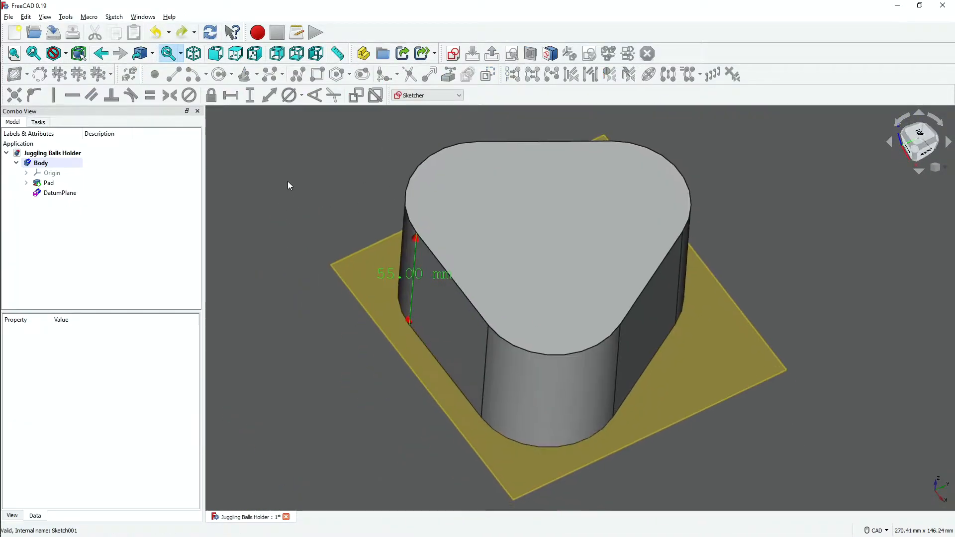
Set the datum plane's Z position to 55 mm
left_click(60, 193)
left_click(7, 371)
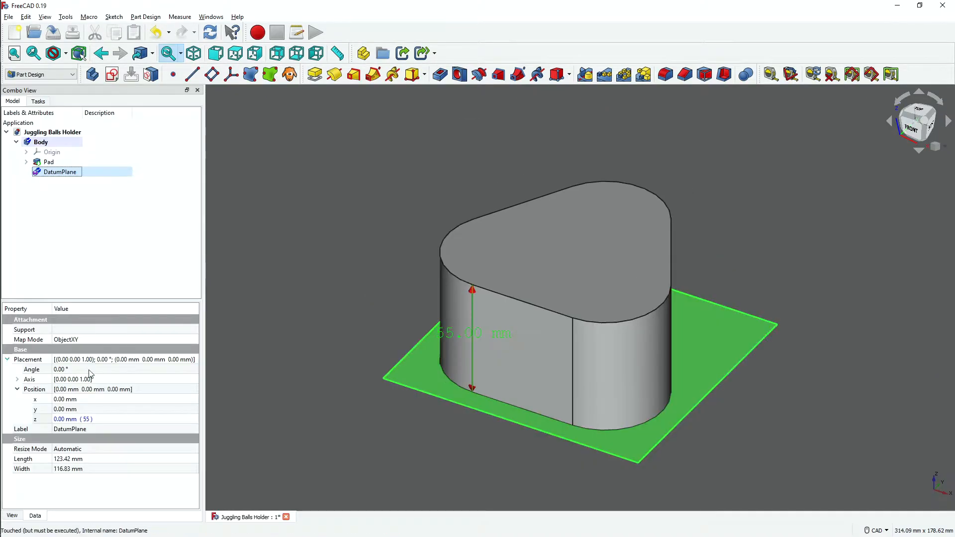
left_click(169, 419)
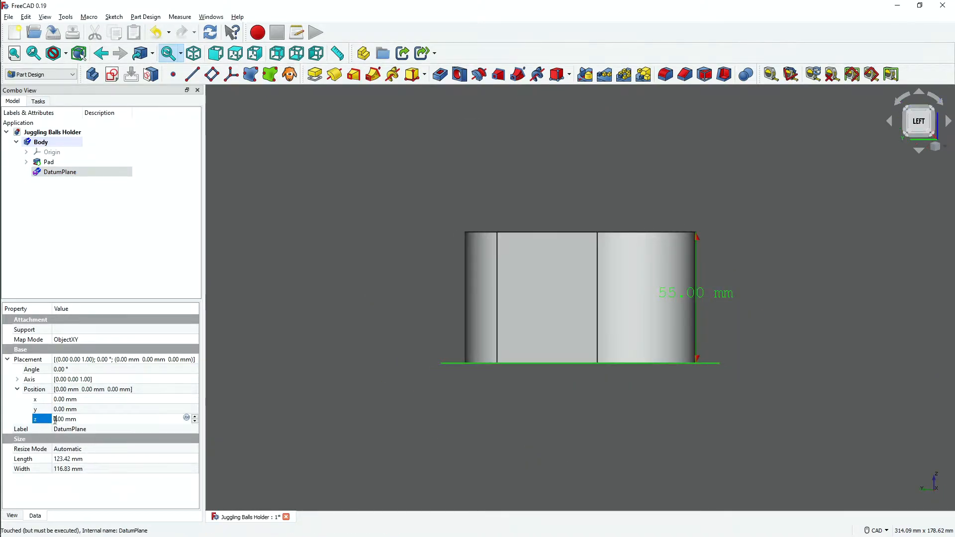
type("55")
key("Return")
left_click(275, 242)
middle_click_drag(275, 241, 837, 178)
key("Home")
Create a new sketch attached to the datum plane at the pad's top face
left_click(112, 74)
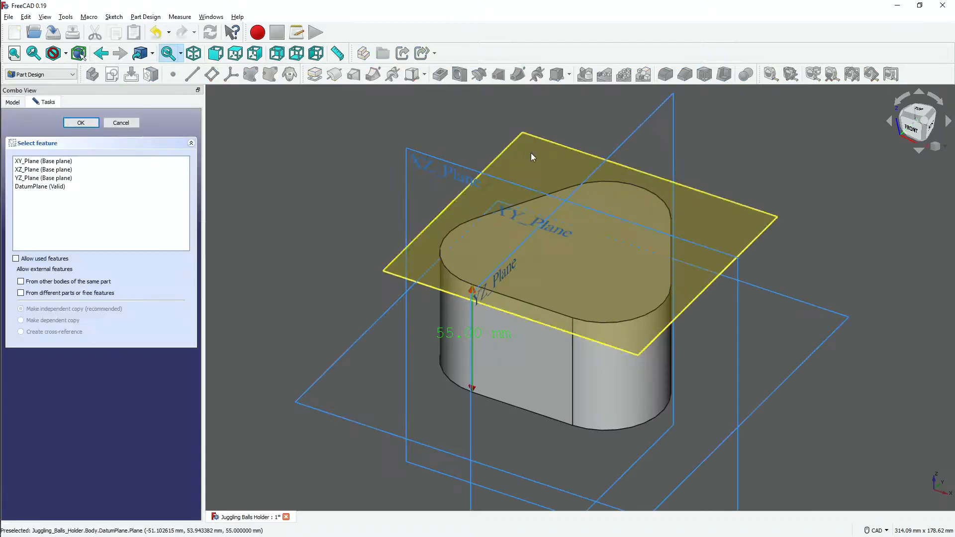
left_click(523, 155)
left_click(79, 122)
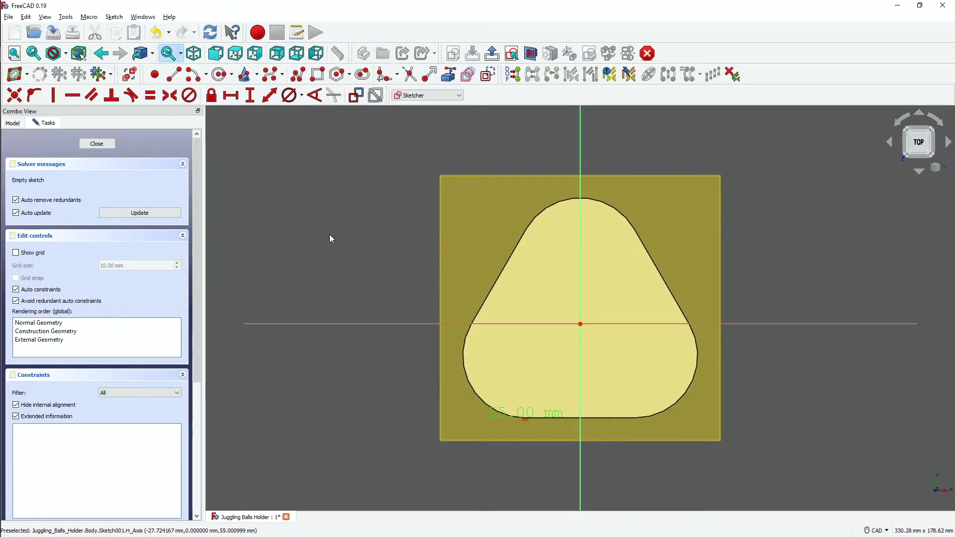
Hide the datum plane while keeping the new sketch open for editing
middle_click_drag(338, 199, 383, 133)
left_click(13, 123)
right_click(64, 195)
left_click(126, 219)
left_click(384, 215)
middle_click_drag(384, 216, 404, 202)
Try to link the outline of the pad's top face into the sketch as external geometry
left_click(447, 74)
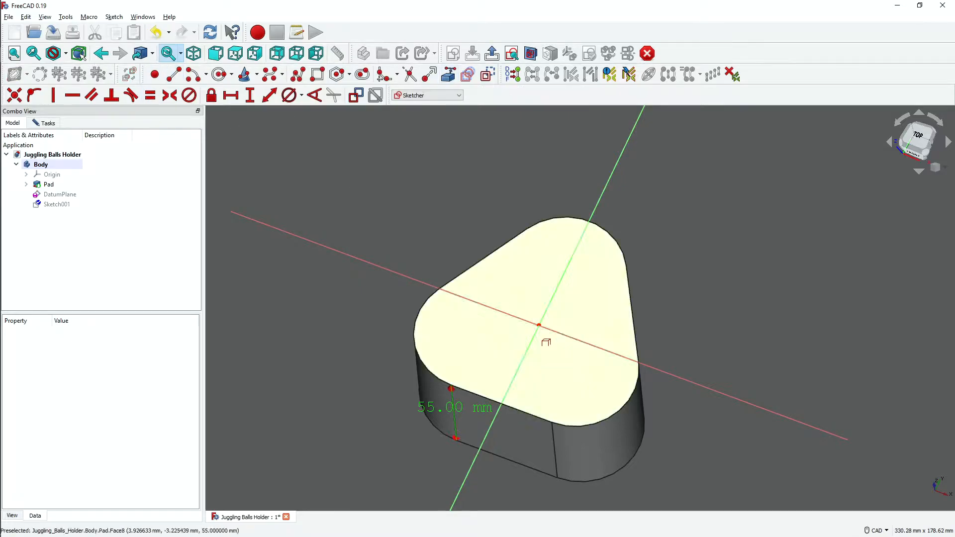
left_click(546, 336)
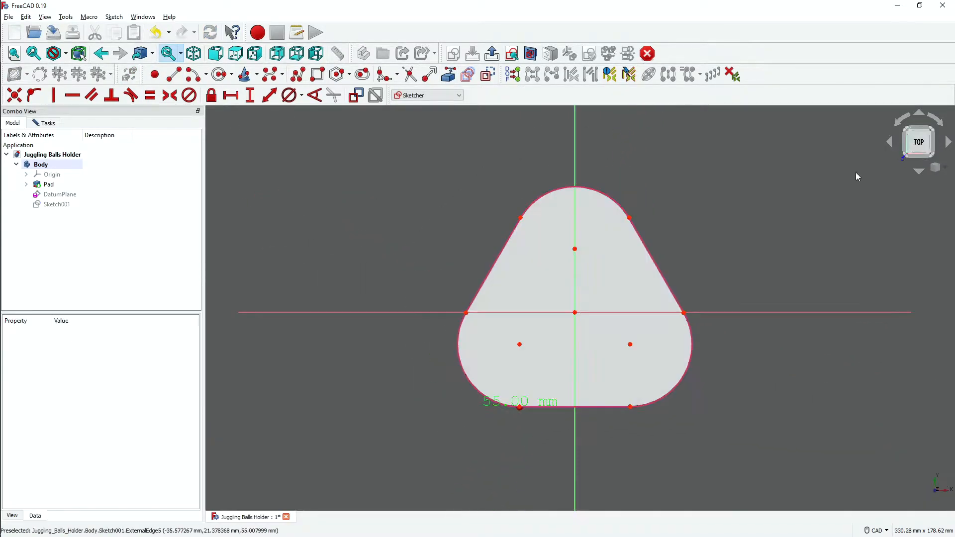
left_click(56, 204)
left_click(125, 491)
left_click(194, 491)
left_click(521, 374)
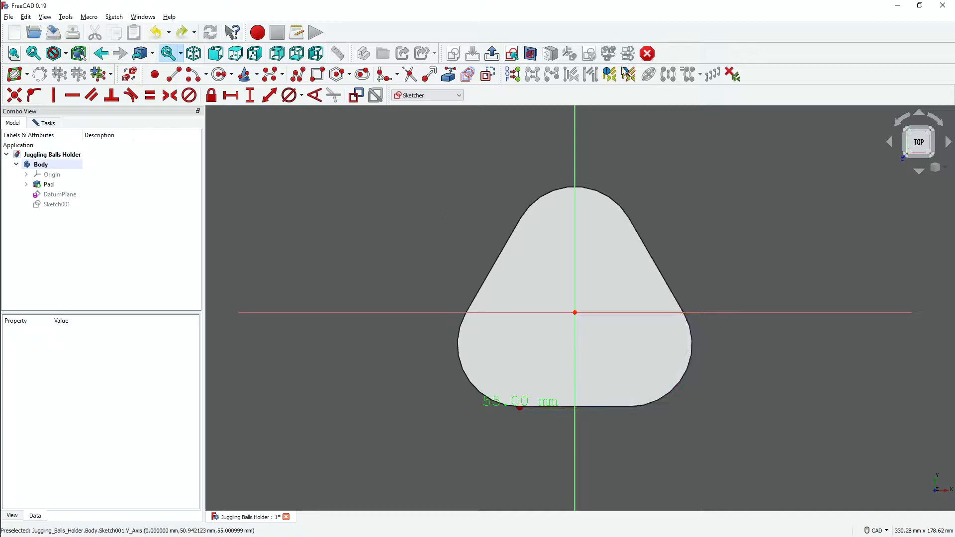
left_click(113, 17)
mouse_move(140, 171)
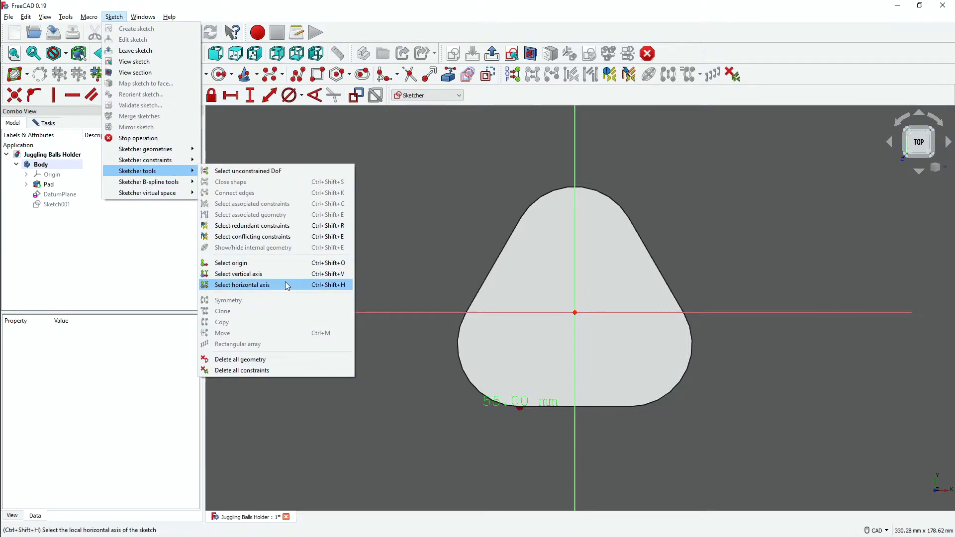
left_click(26, 184)
left_click(62, 194)
mouse_move(368, 226)
middle_mouse_down()
mouse_move(407, 130)
mouse_move(401, 142)
middle_mouse_up()
key("space")
left_click(387, 340)
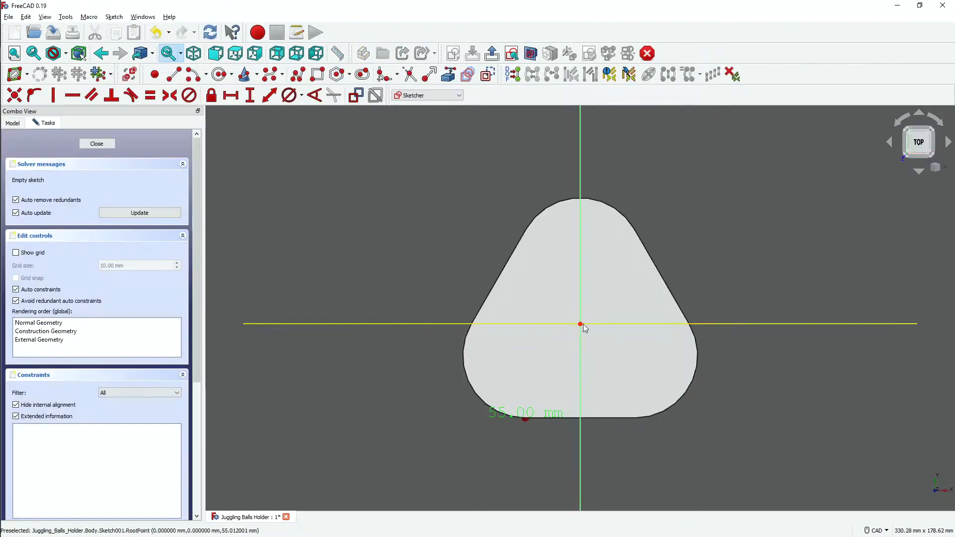
Draw three lines from the origin, the first along the vertical axis, and a circle centred on each outer endpoint
right_click(687, 233)
left_click(406, 166)
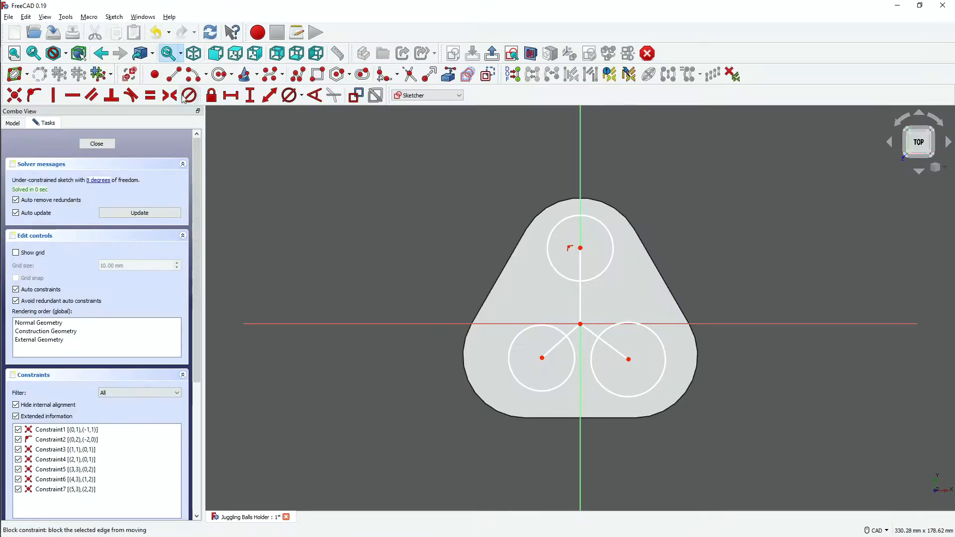
Set the angle between the vertical line and the lower-right line to 120° and constrain the angle between the two lower lines
left_click(580, 298)
left_click(597, 337)
type("120")
key("Return")
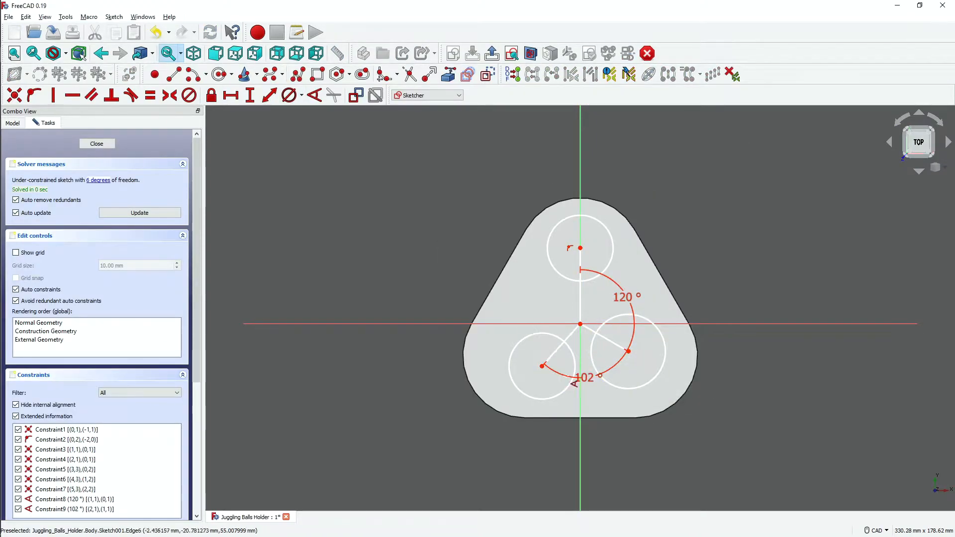
Constrain the three lines from the origin to equal length
key("e")
scroll(582, 329, "up", 2)
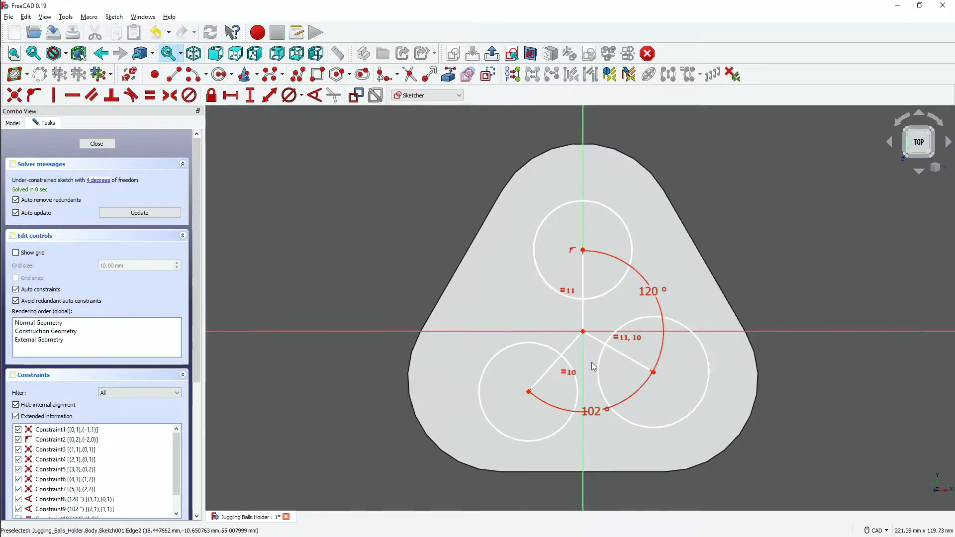
Set the lower angle to 120°, constrain the three circles to equal size and turn the three lines into construction geometry
right_click(356, 173)
left_click(393, 158)
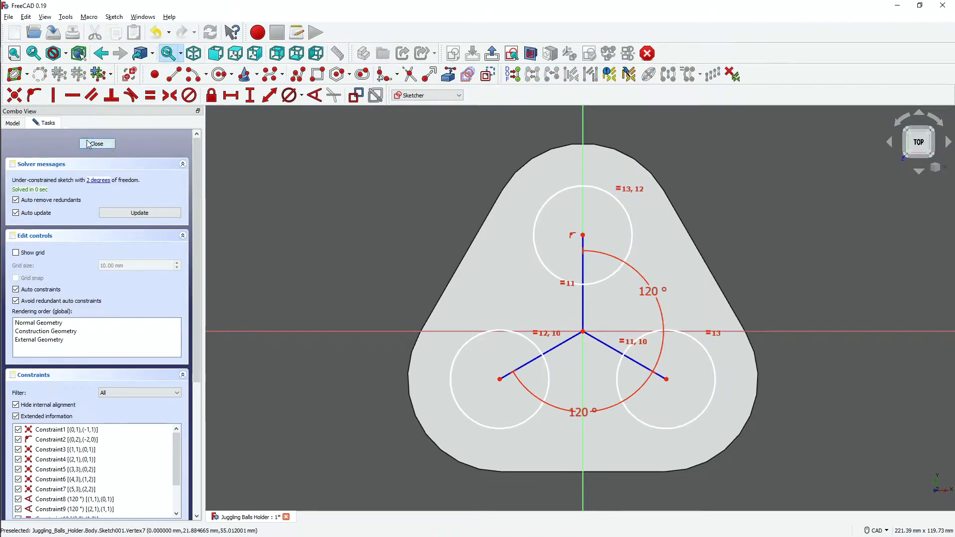
Dimension the upper circle's centre 28 mm above the origin and set the circles' diameter to 48 mm
double_click(62, 191)
left_click(250, 95)
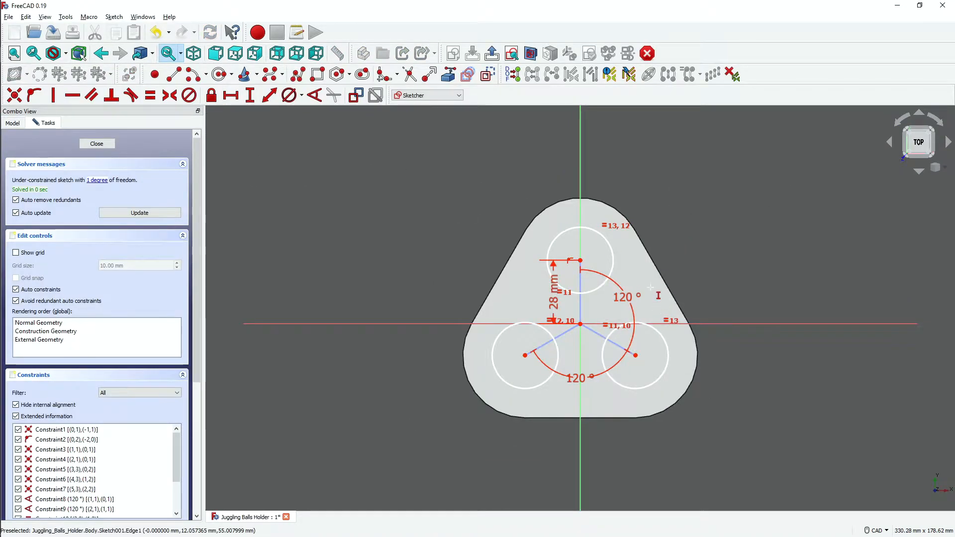
left_click(291, 95)
left_click(604, 236)
type("48")
key("Return")
scroll(555, 309, "down", 4)
scroll(565, 301, "up", 7)
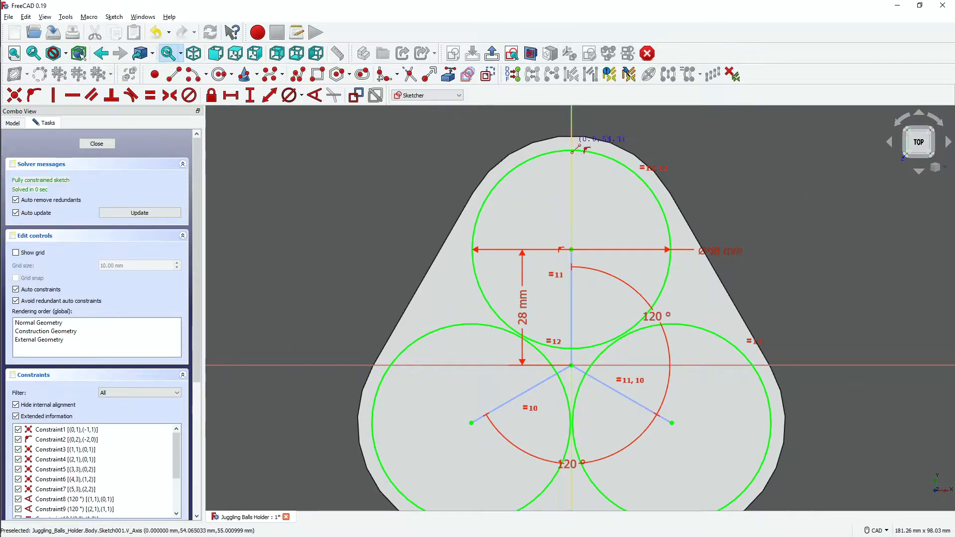
Replace the 28 mm distance with a short vertical line above the upper circle and set that line's length to 3.5 mm
right_click(715, 123)
left_click(572, 143)
right_click(664, 140)
left_click(733, 300)
left_click(571, 142)
right_click(715, 152)
left_click(761, 313)
left_click(270, 95)
left_click(572, 143)
type("3.5")
key("Return")
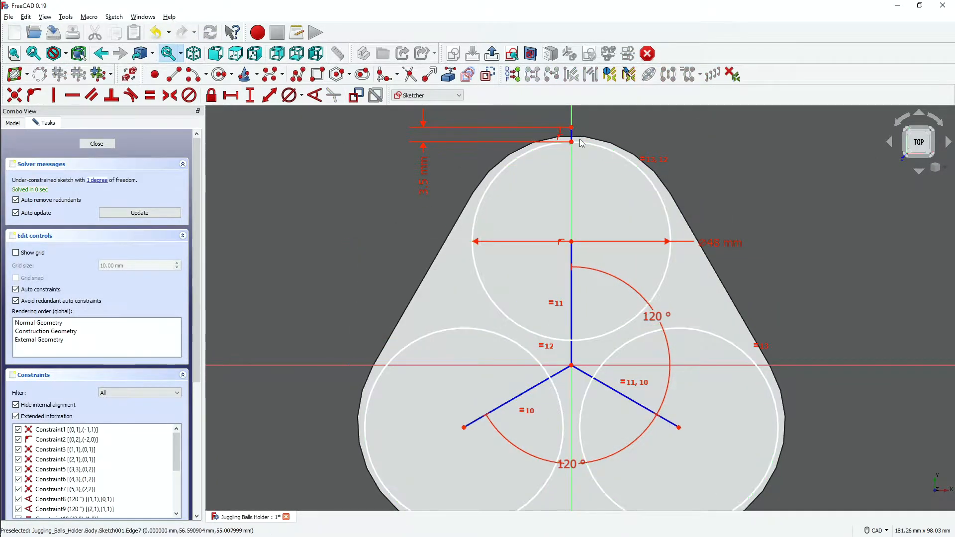
Import the body's upper arc as external geometry and attach the outer end of the short line to it
left_click_drag(580, 139, 577, 152)
left_click_drag(572, 254, 572, 261)
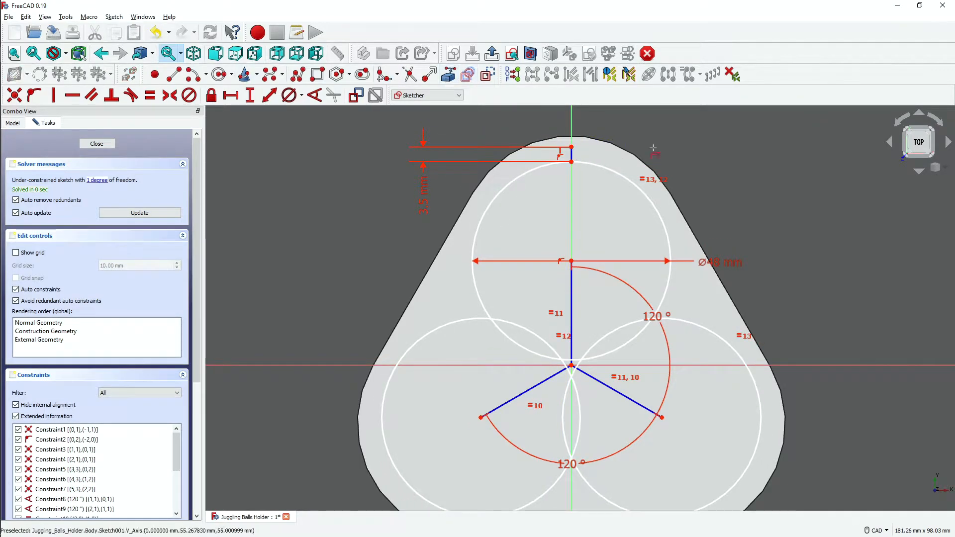
left_click(15, 95)
left_click(539, 288)
left_click(15, 95)
left_click(538, 287)
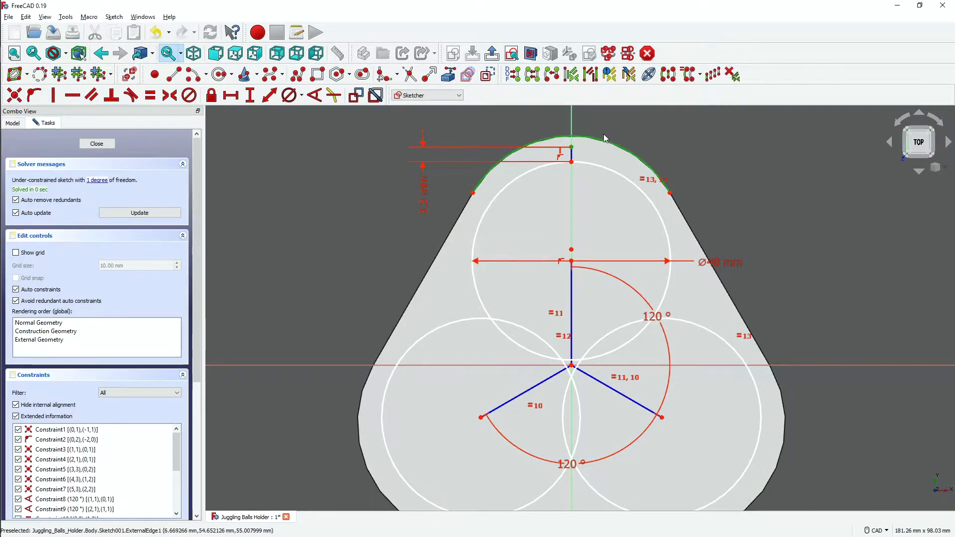
left_click(604, 133)
left_click_drag(572, 152, 578, 168)
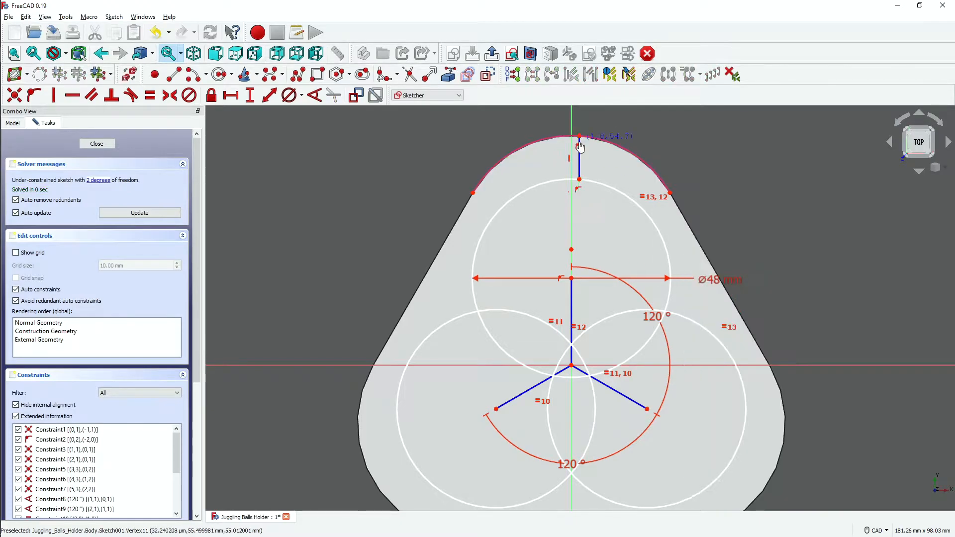
Align the short line vertically with the origin and set the upper circle's distance from the outer arc to 4 mm
left_click(330, 103)
left_click(570, 298)
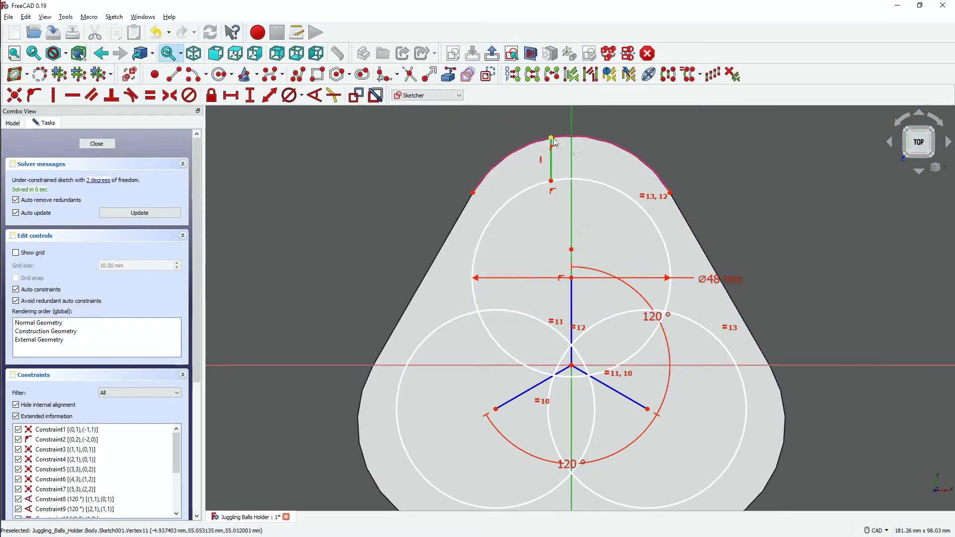
key("c")
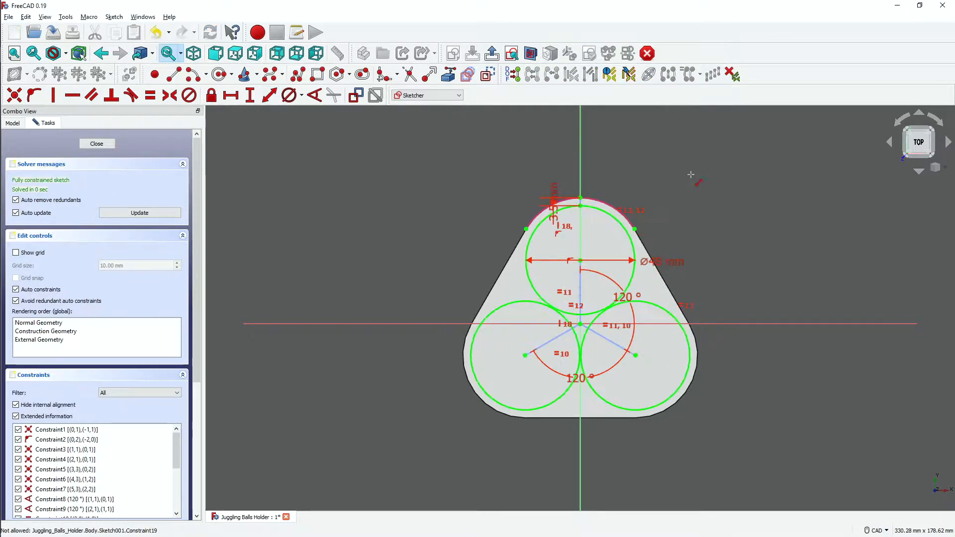
scroll(612, 373, "up", 3)
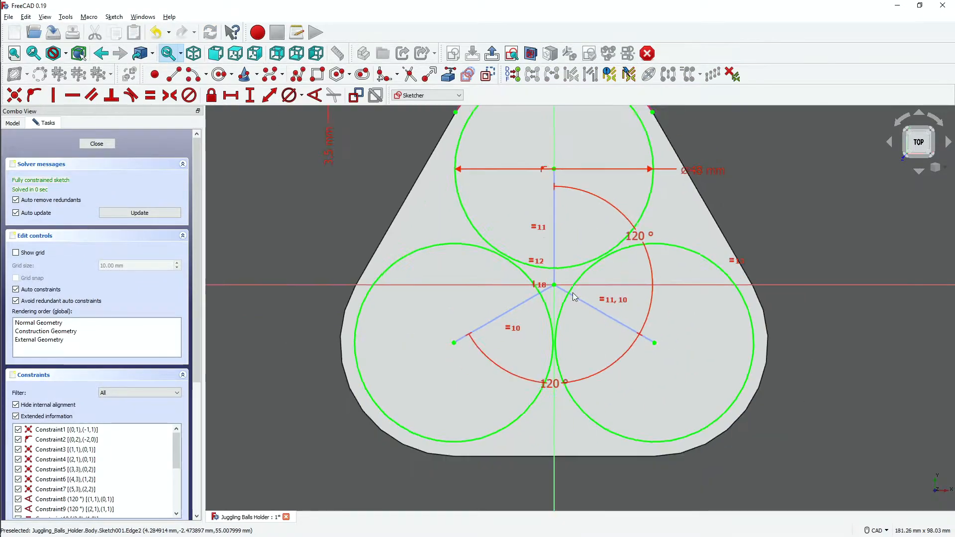
middle_click_drag(572, 293, 571, 357)
scroll(570, 356, "down", 1)
double_click(372, 235)
type("4")
key("Return")
Try trimming the overlapping arc segments between the neighbouring circles
right_click(299, 173)
left_click(341, 301)
left_click(515, 325)
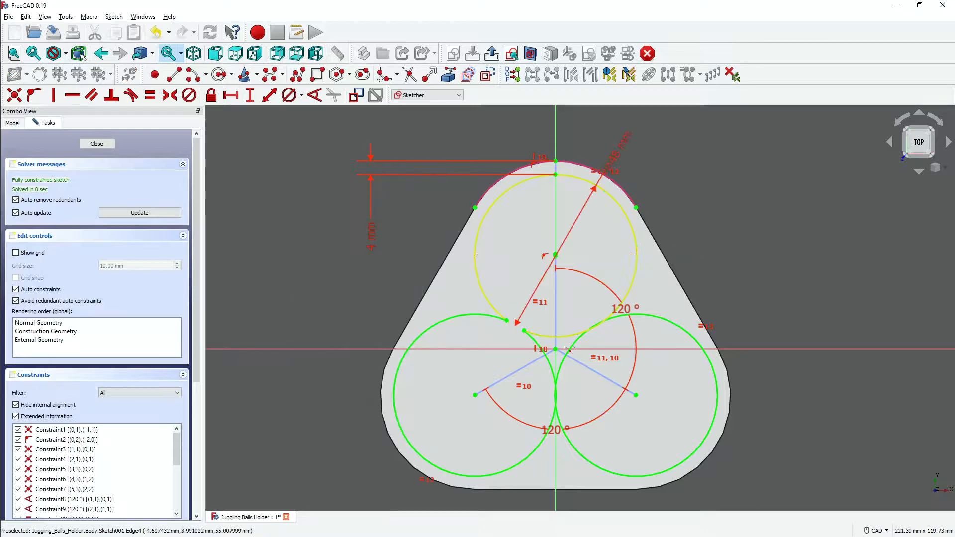
scroll(554, 396, "up", 3)
scroll(407, 260, "down", 4)
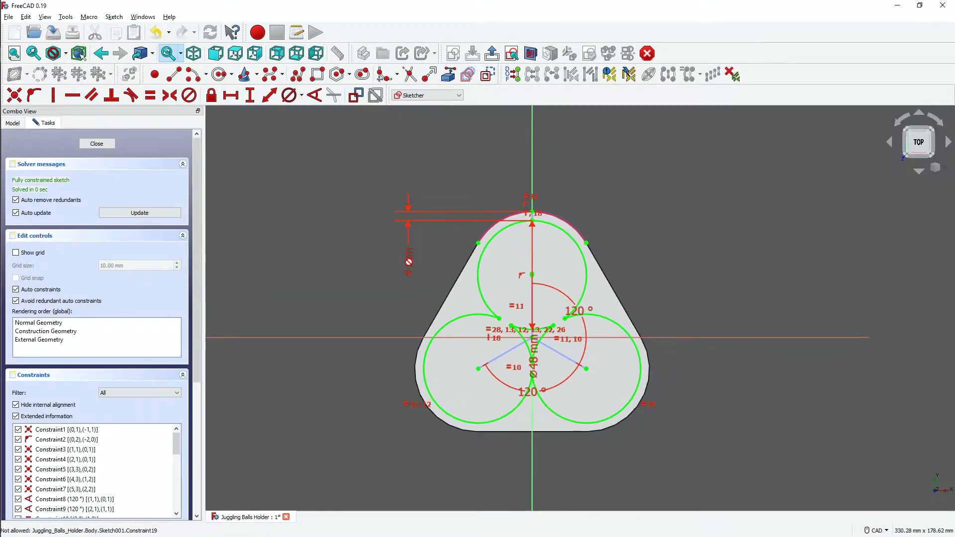
double_click(409, 261)
key("Return")
scroll(454, 263, "up", 4)
scroll(512, 265, "down", 2)
scroll(512, 265, "up", 8)
scroll(648, 247, "down", 10)
scroll(647, 247, "down", 1)
scroll(621, 237, "up", 6)
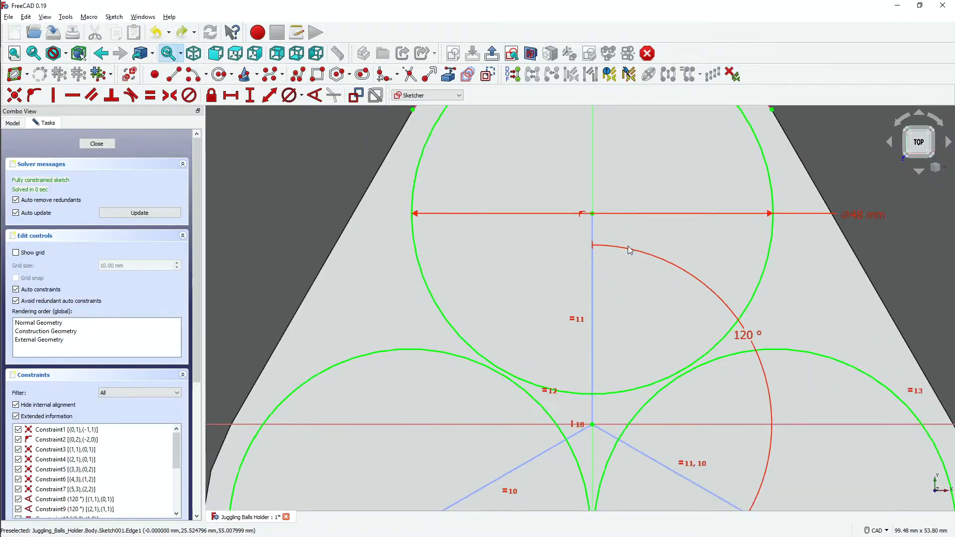
Delete the offset dimension and the short line above the upper circle, and constrain the upper construction line vertical
scroll(596, 228, "down", 3)
left_click(590, 248)
left_click(14, 95)
left_click(426, 198)
key("Delete")
left_click(950, 414)
left_click(590, 140)
key("Delete")
mouse_move(591, 247)
left_mouse_down()
mouse_move(635, 250)
mouse_move(577, 166)
left_mouse_up()
key("v")
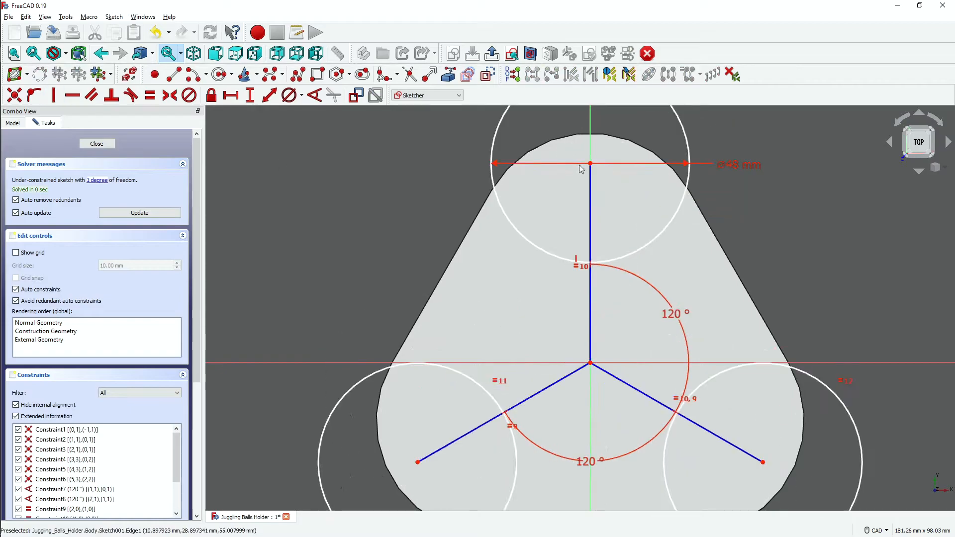
Dimension the vertical construction line from the origin to the upper circle's centre as 27 mm
left_click(269, 95)
left_click(591, 282)
type("28")
key("Return")
double_click(564, 305)
type("27")
key("Return")
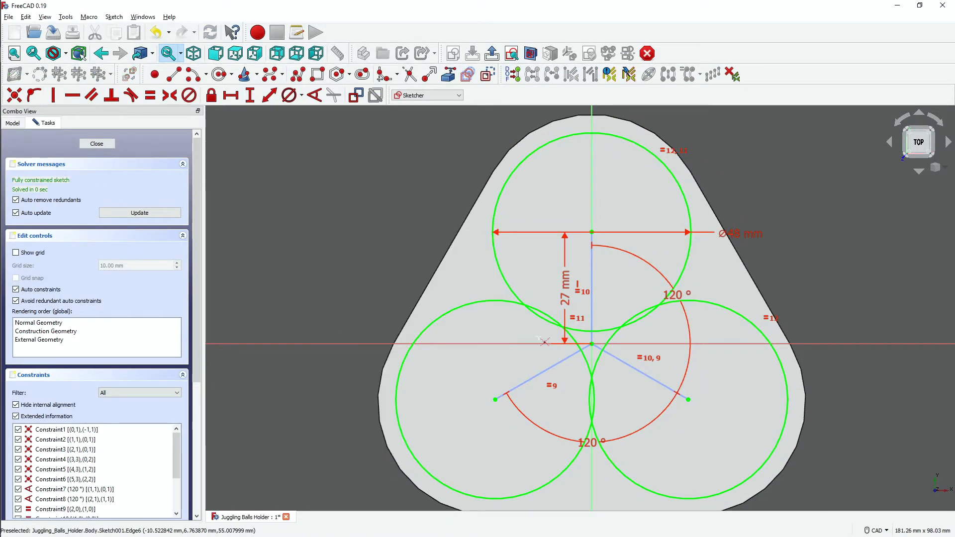
Trim away the overlapping arcs where the three circles meet
left_click(593, 405)
left_click(590, 404)
key("Escape")
key("Escape")
Pocket the three-circle sketch into the body and set the pocket's length to 43 mm
left_click(440, 74)
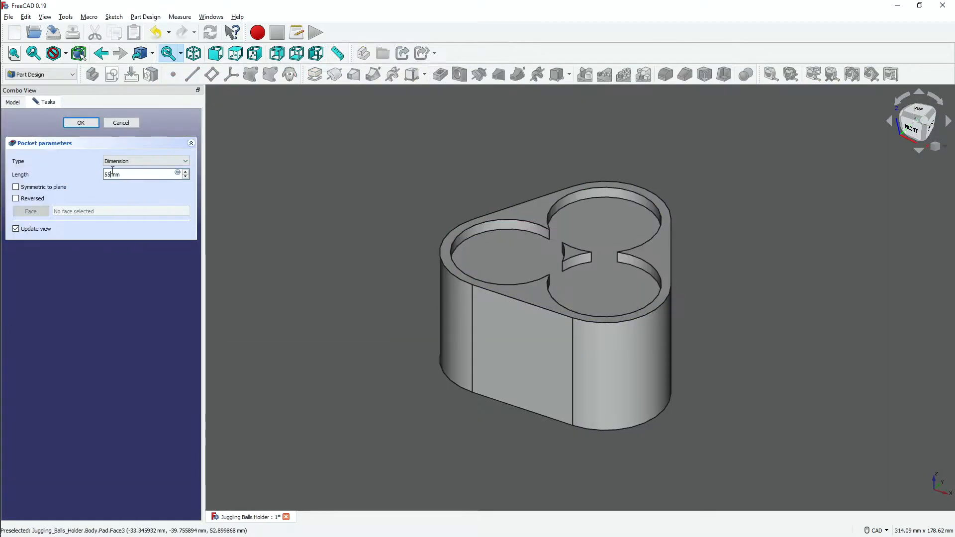
key("Return")
double_click(53, 192)
type("43")
key("Return")
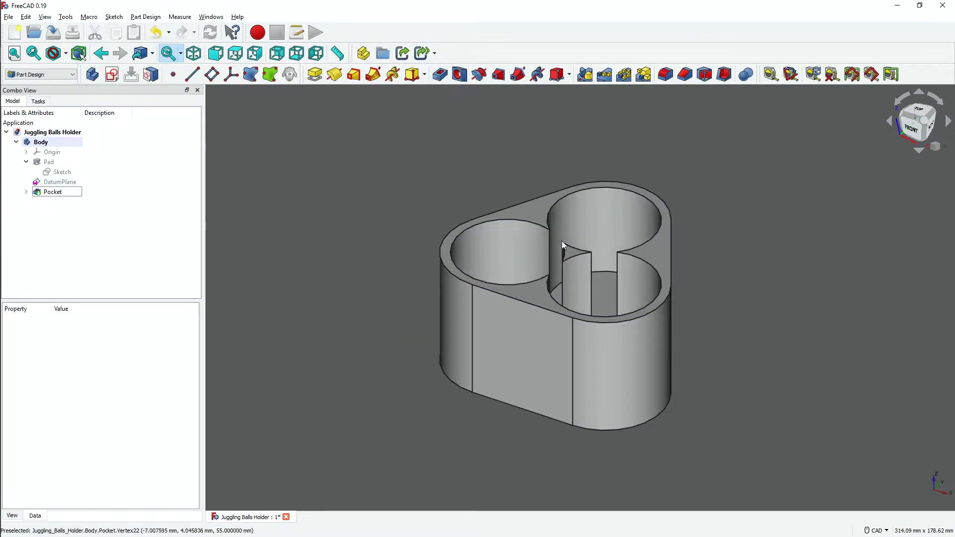
Set the pocket's length to 48 mm
middle_click_drag(567, 247, 513, 234)
middle_click_drag(346, 177, 367, 217)
double_click(53, 191)
type("-7")
key("Return")
double_click(52, 191)
type("48")
key("Return")
Measure the floor thickness between the pocket's bottom and the underside of the body
left_click(561, 219)
left_click(772, 74)
middle_click_drag(322, 261, 383, 238)
left_click(448, 438)
middle_click_drag(388, 258, 393, 368)
left_click(100, 359)
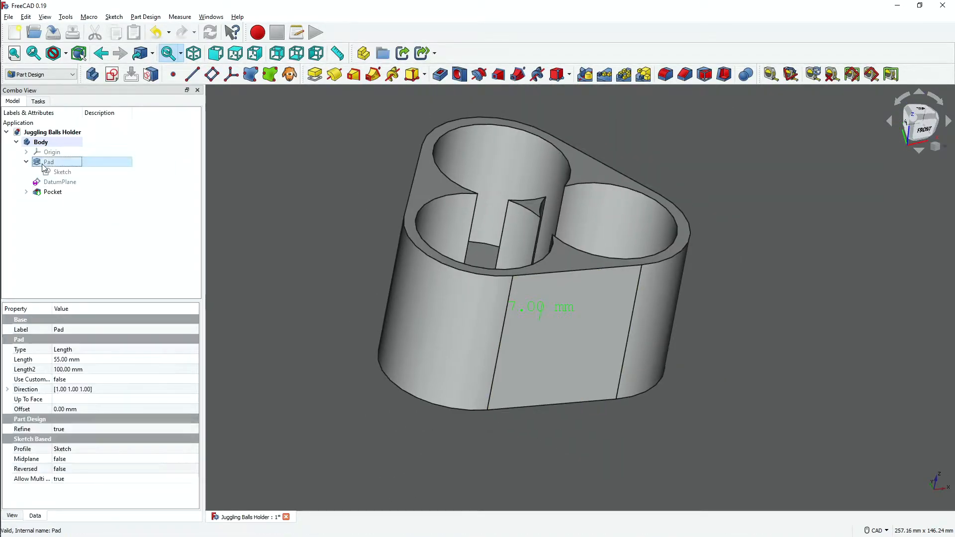
Set the pad's length to 52 mm and show the datum plane together with the pocketed body
double_click(42, 164)
type("52")
key("Return")
left_click(66, 182)
key("space")
left_click(61, 193)
key("space")
left_click(293, 264)
Clear the previous measurement and measure the overall height of the body along a vertical edge
left_click(53, 192)
left_click(833, 74)
scroll(557, 235, "up", 1)
middle_click_drag(557, 234, 635, 264)
left_click(771, 74)
left_click(529, 464)
left_click(564, 313)
middle_click_drag(572, 329, 506, 384)
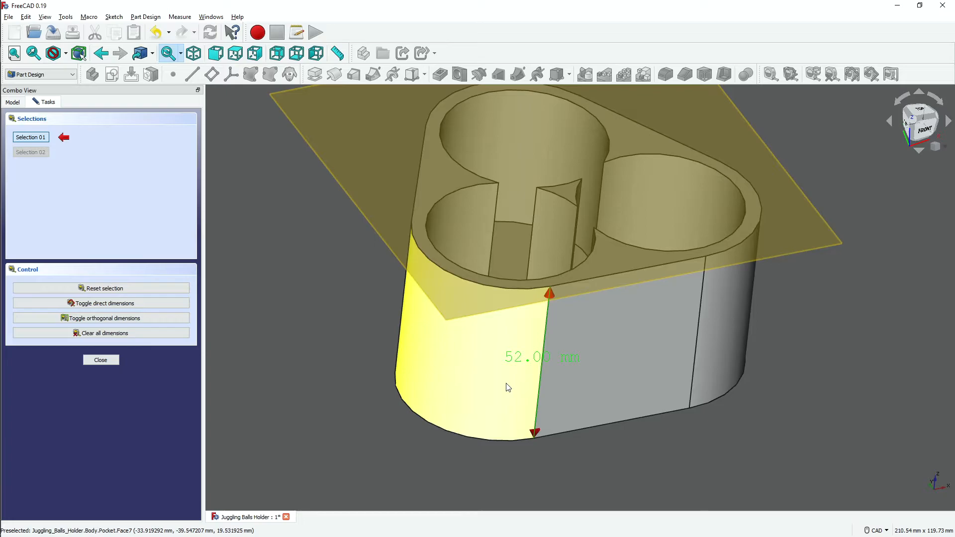
key("Escape")
Set the datum plane's z position to 52 mm and hide the plane
left_click(59, 182)
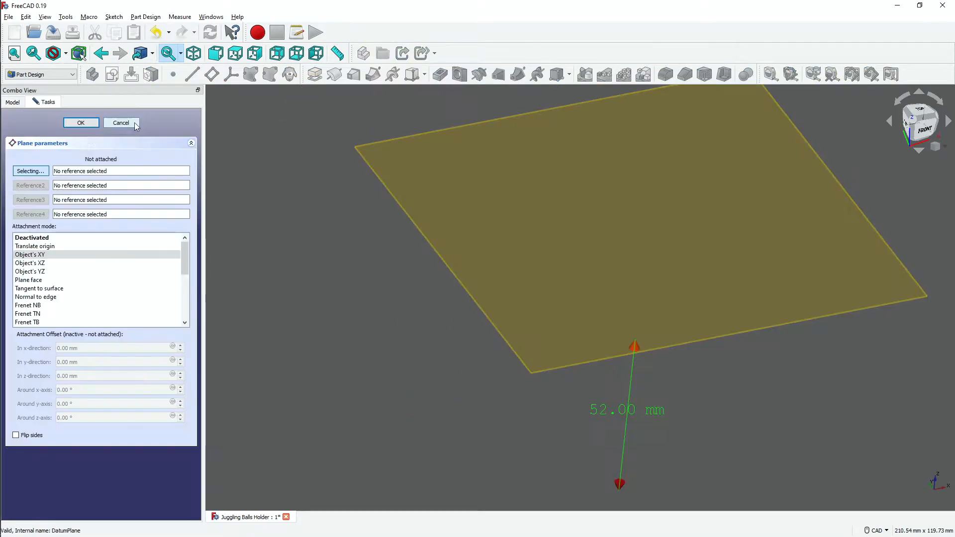
left_click(84, 419)
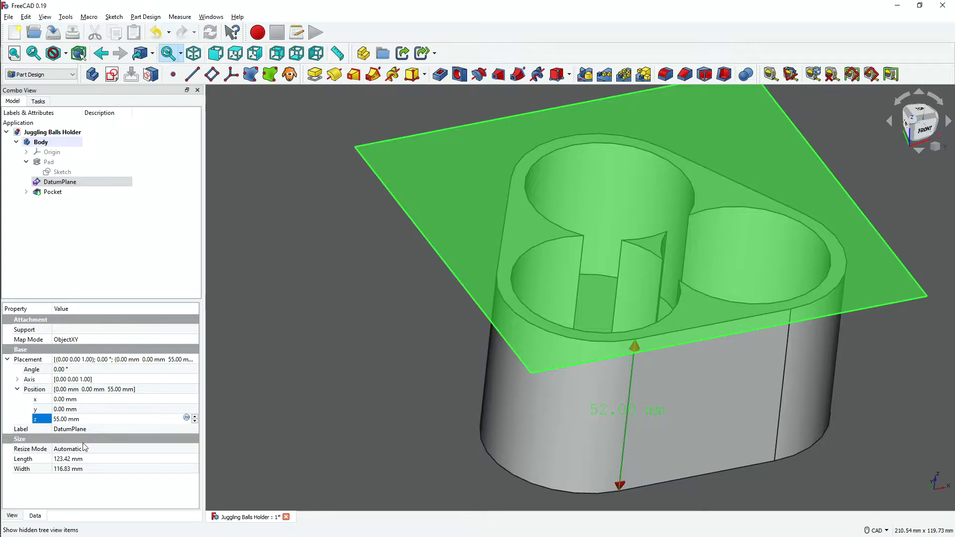
key("BackSpace")
type("2")
left_click(111, 279)
middle_click_drag(597, 279, 575, 345)
left_click(574, 346)
key("space")
Clear the existing dimensions and measure the body's height and the floor thickness beneath the pocket
left_click(575, 345)
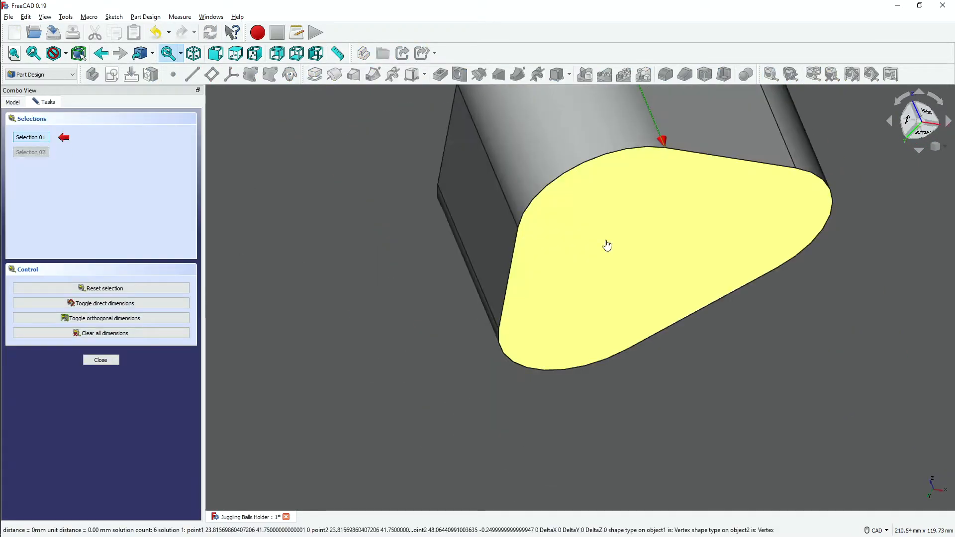
middle_click_drag(607, 241, 597, 357)
scroll(597, 356, "up", 3)
left_click(158, 333)
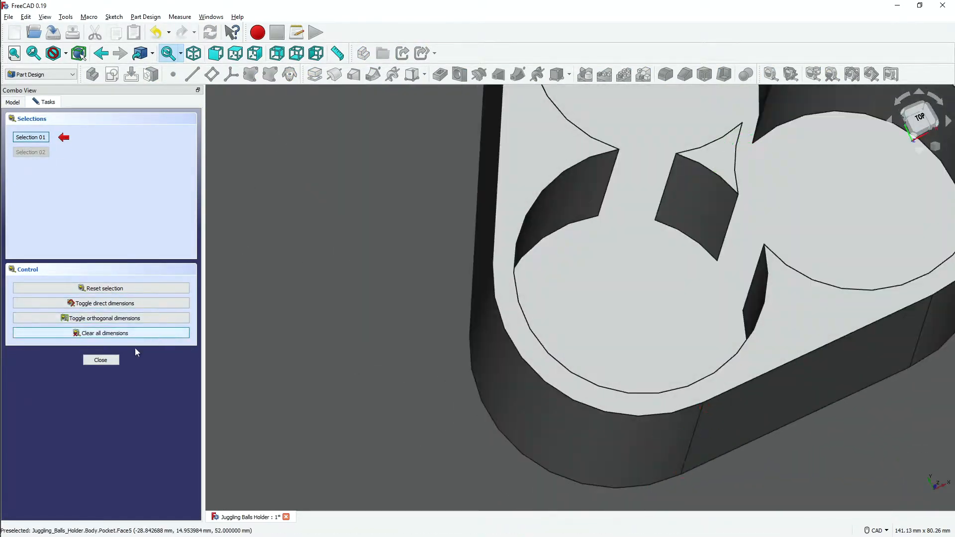
right_click(304, 297)
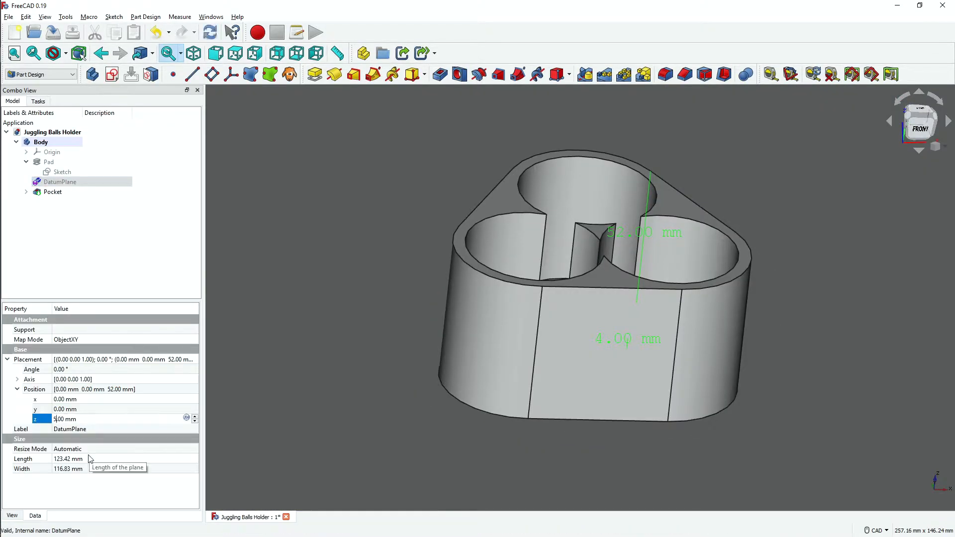
Set the datum plane's z position and the pad's length to 51.5 mm, and save the document
type("1")
double_click(49, 162)
type("51.5")
left_click(81, 124)
double_click(52, 192)
left_click(81, 124)
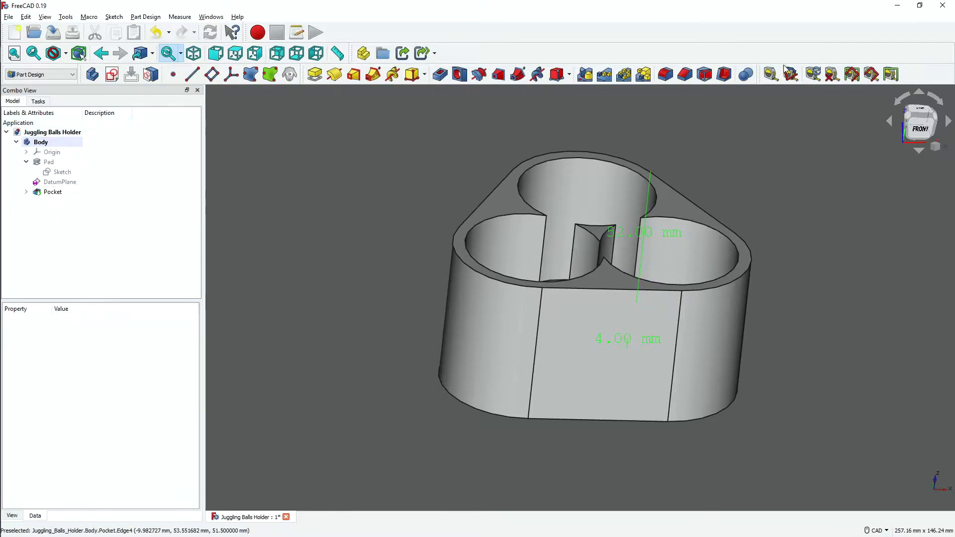
middle_click_drag(388, 249, 447, 272)
key("ctrl+s")
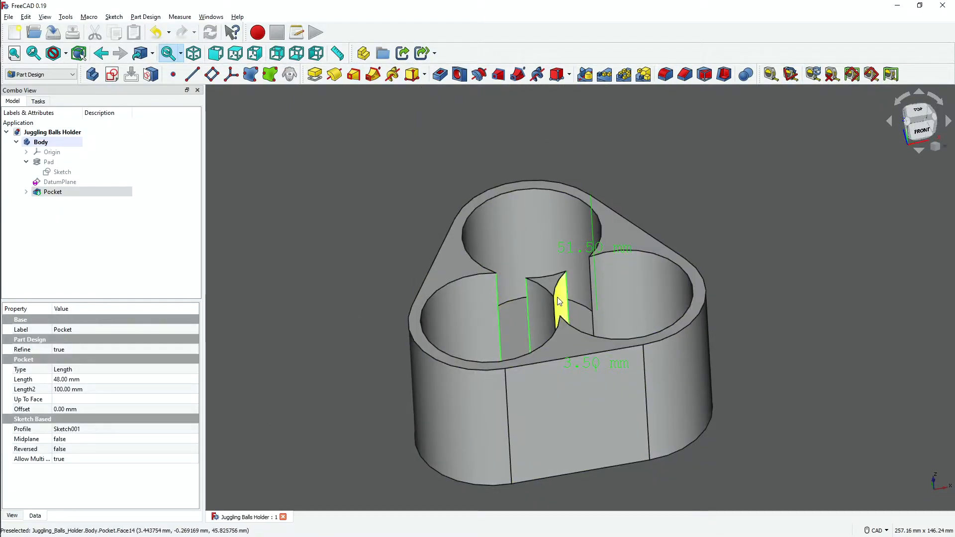
Fillet the vertical edges between the ball pockets and on the central post with a 2 mm radius
middle_click_drag(558, 297, 587, 348)
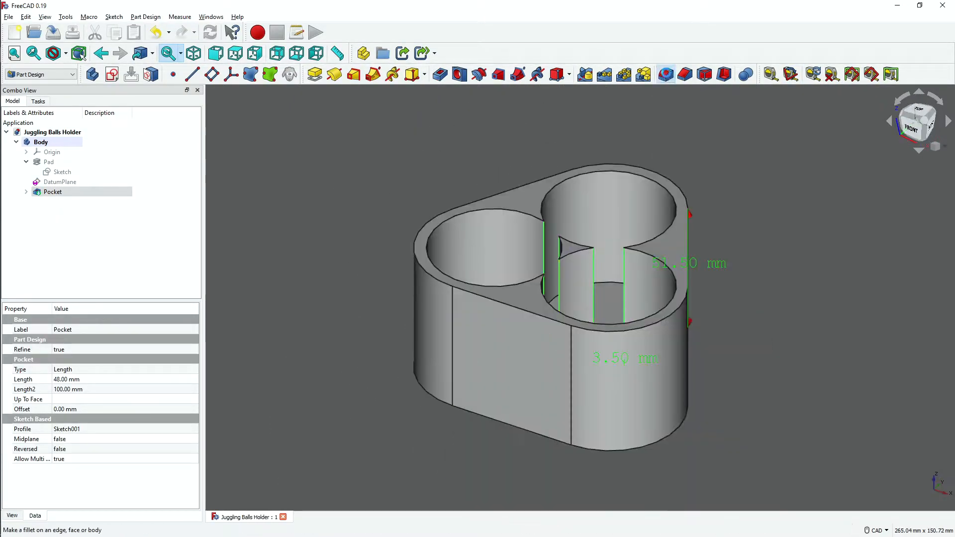
left_click(666, 74)
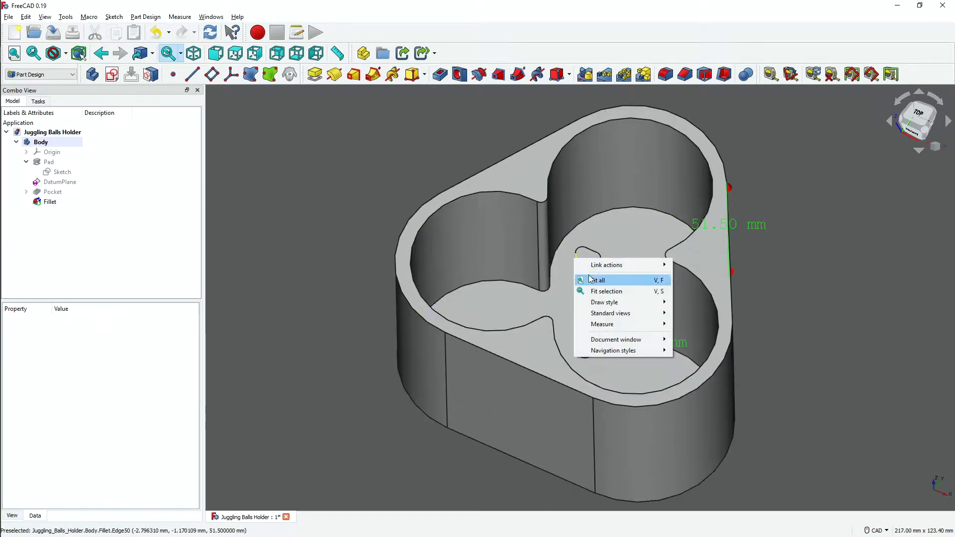
left_click(919, 150)
left_click(918, 151)
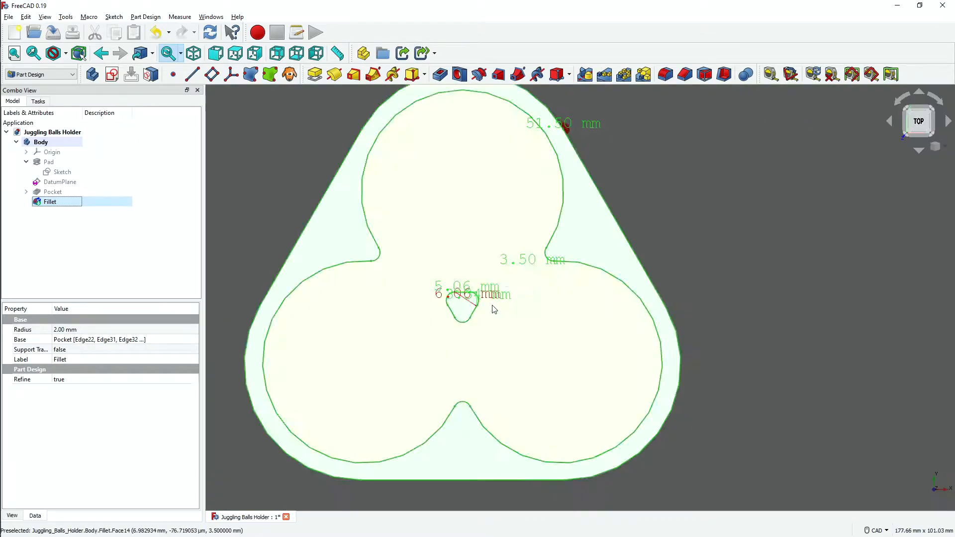
scroll(531, 299, "up", 5)
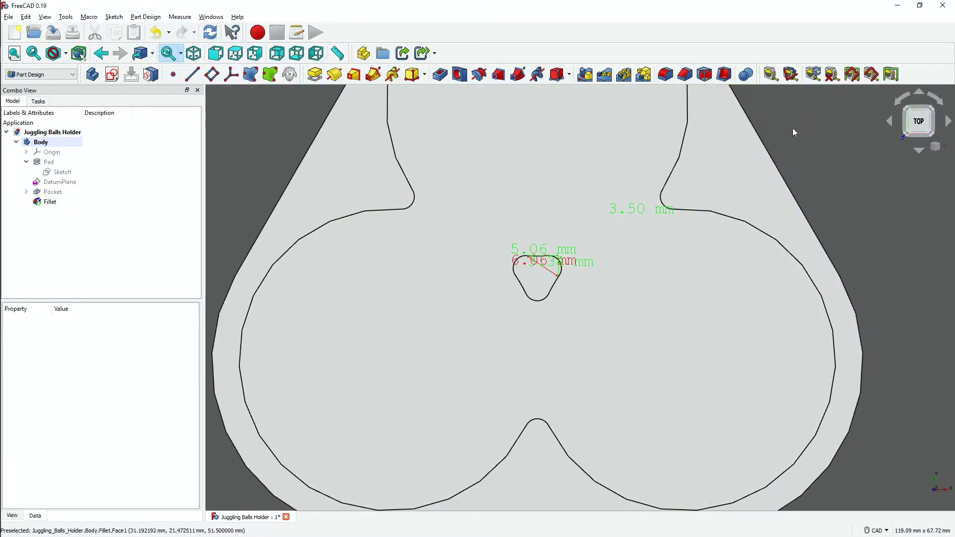
scroll(531, 299, "down", 6)
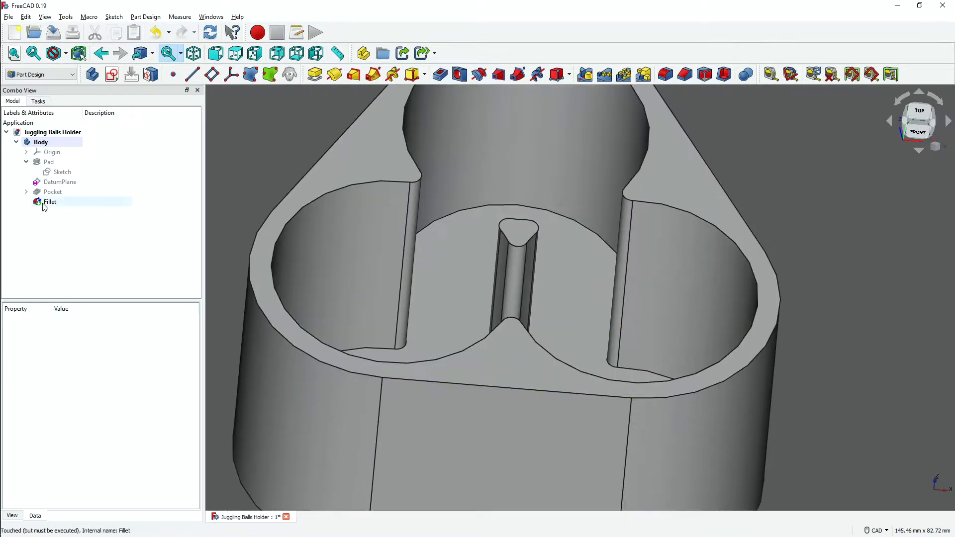
Remove the central post's vertical edges from the 2 mm fillet and round them with a separate smaller fillet
double_click(49, 201)
left_click(29, 208)
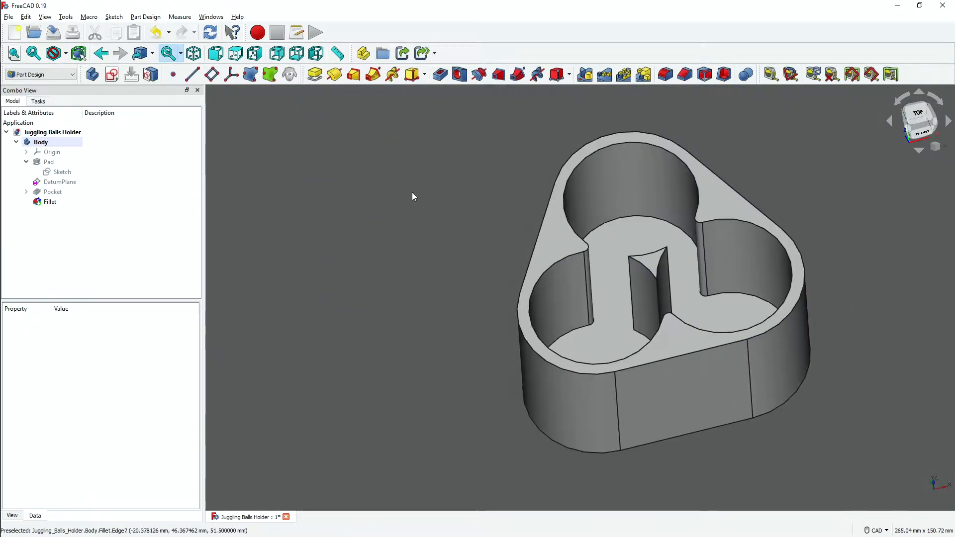
scroll(672, 266, "up", 3)
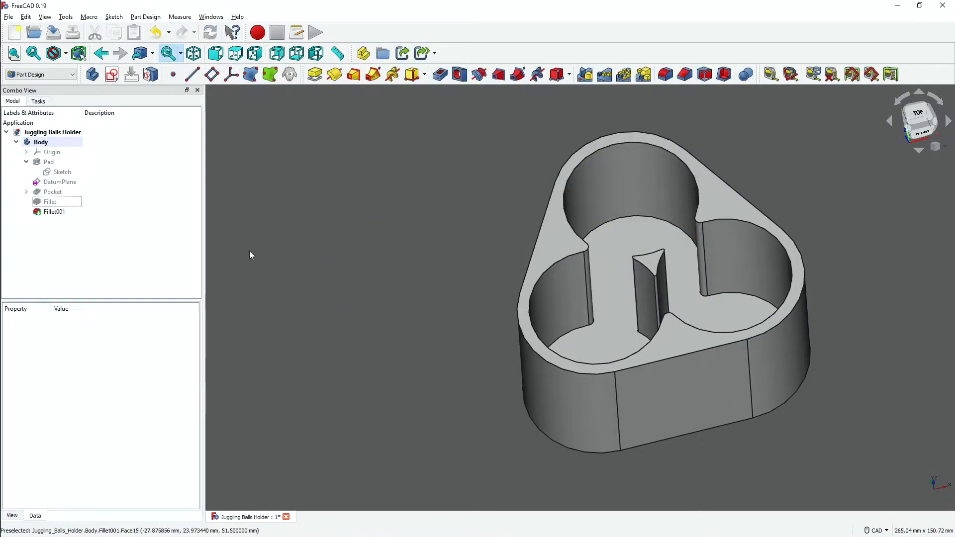
left_click(918, 114)
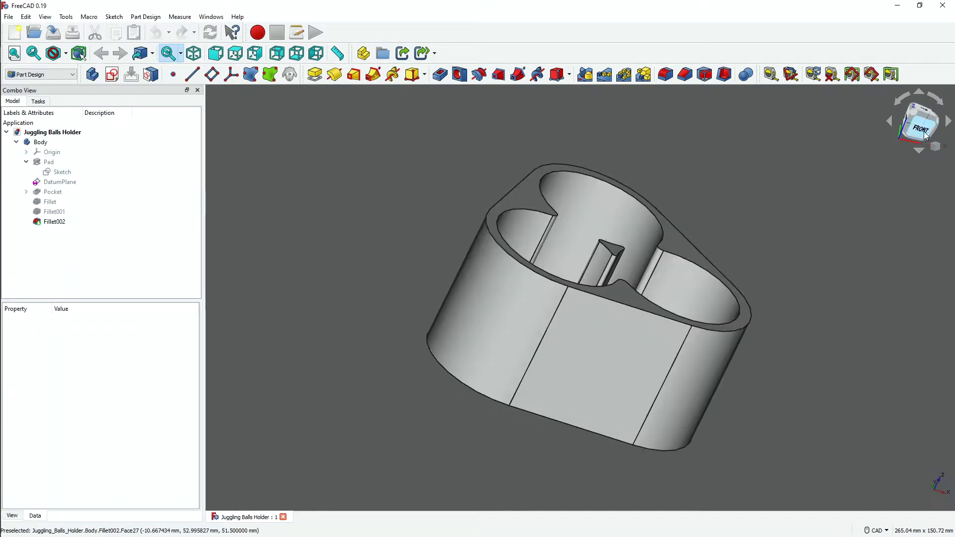
left_click(932, 139)
middle_click_drag(796, 162, 396, 252)
scroll(397, 252, "up", 1)
middle_click_drag(849, 189, 822, 264)
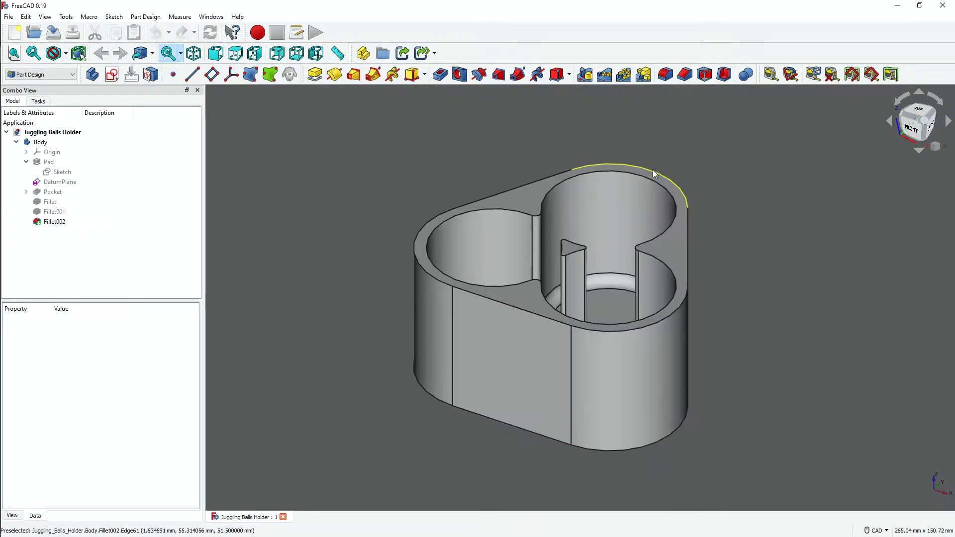
mouse_move(145, 17)
mouse_move(201, 45)
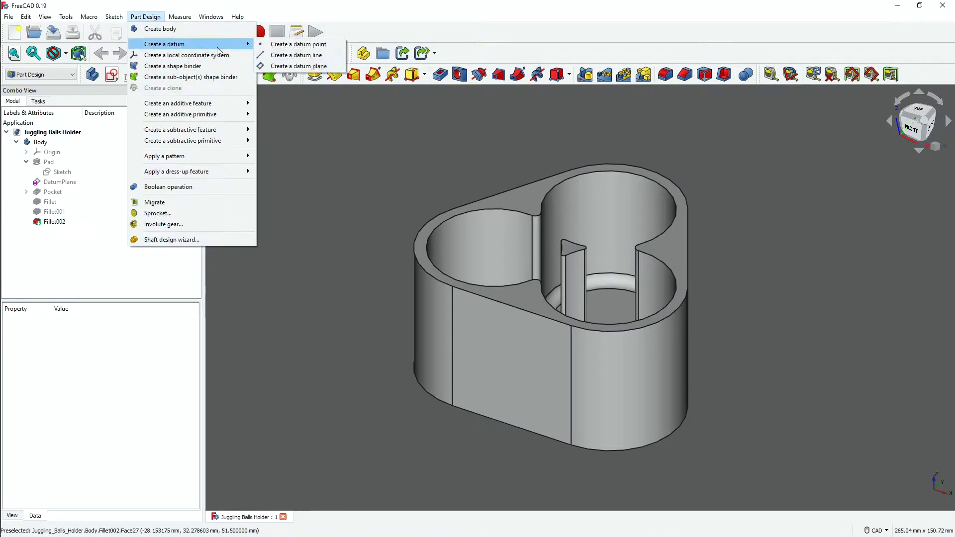
Create a datum plane in the body, trying a cylindrical wall face as its reference and clearing that reference
left_click(294, 65)
middle_click_drag(299, 194, 412, 132)
left_click(925, 128)
left_click(611, 367)
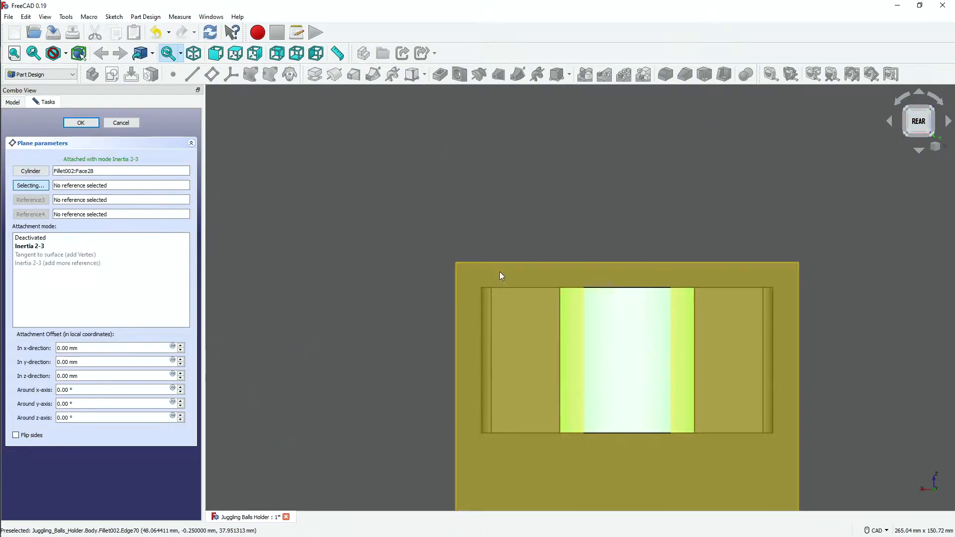
middle_click_drag(328, 194, 399, 256)
left_click(39, 174)
key("Delete")
Show the body's origin and attach the new datum plane to the XZ plane
left_click(13, 102)
left_click(51, 153)
key("space")
scroll(348, 199, "up", 1)
middle_click_drag(348, 199, 388, 189)
left_click(725, 141)
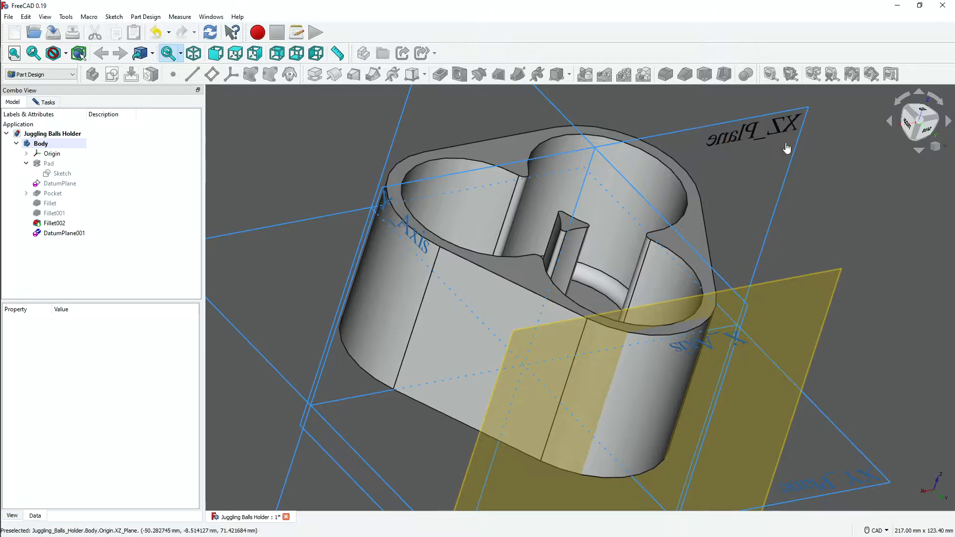
Open the pad's profile sketch and sketch a line from the origin out past the upper arc
left_click(62, 174)
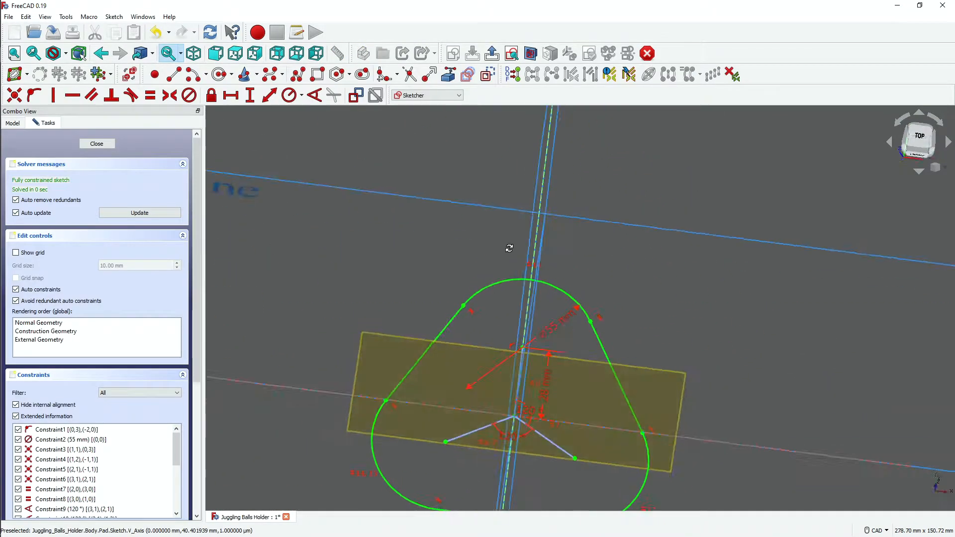
left_click(12, 123)
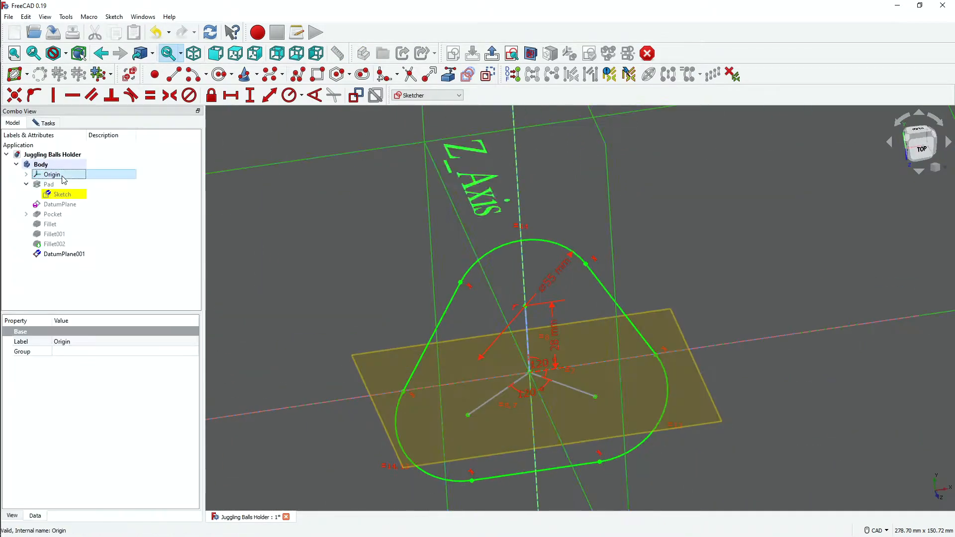
left_click(114, 17)
mouse_move(189, 174)
left_click(423, 161)
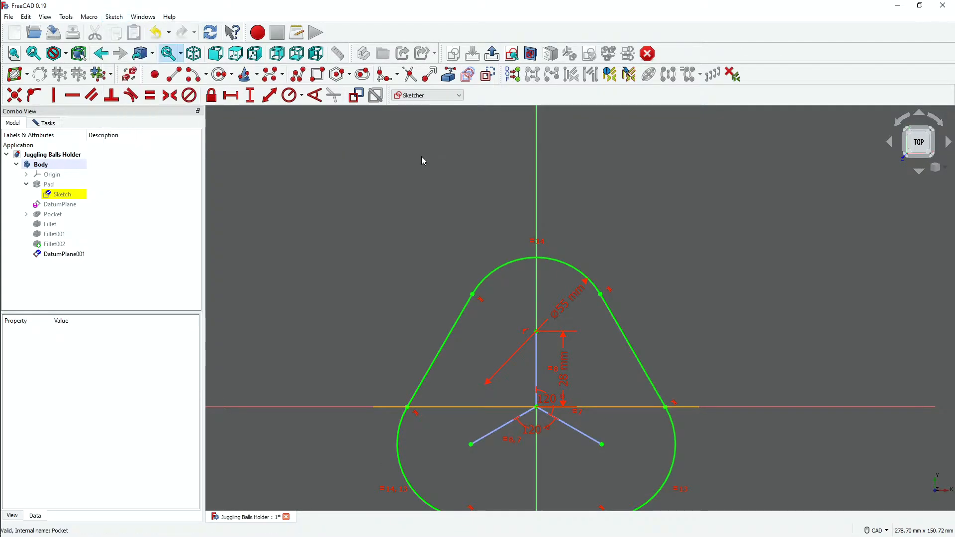
left_click(519, 196)
right_click(519, 196)
Try to constrain the sketched line's free end onto the profile's upper arc
left_click(525, 258)
key("shift+o")
left_click(576, 287)
left_click(533, 202)
key("shift+o")
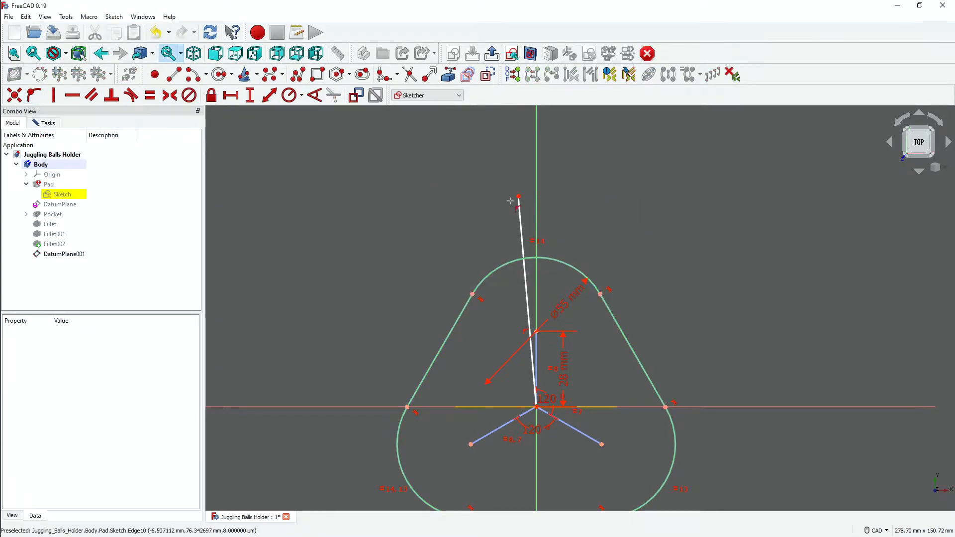
left_click(519, 196)
left_click(521, 258)
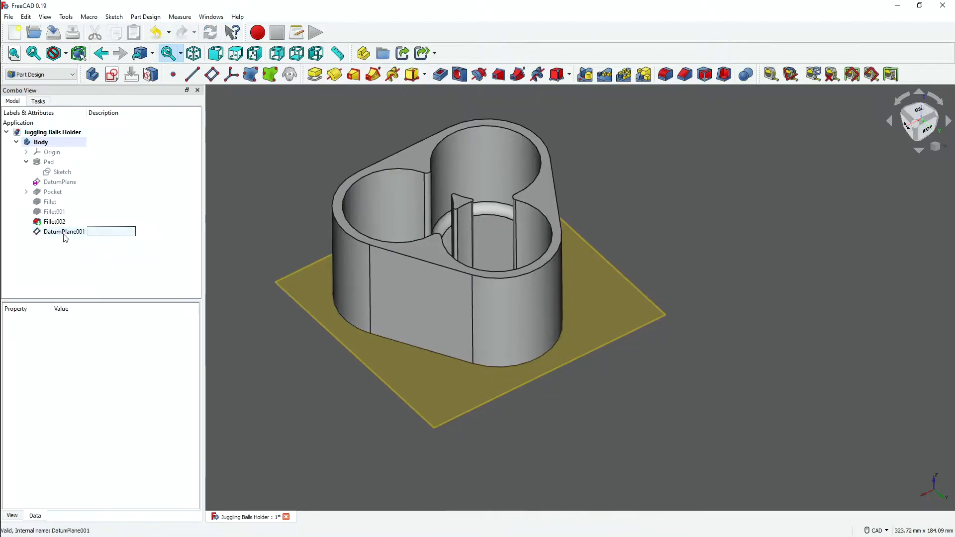
Attach the second datum plane to the origin's XZ plane, offset it about 55.5 mm toward the rear, and hide the origin
double_click(64, 232)
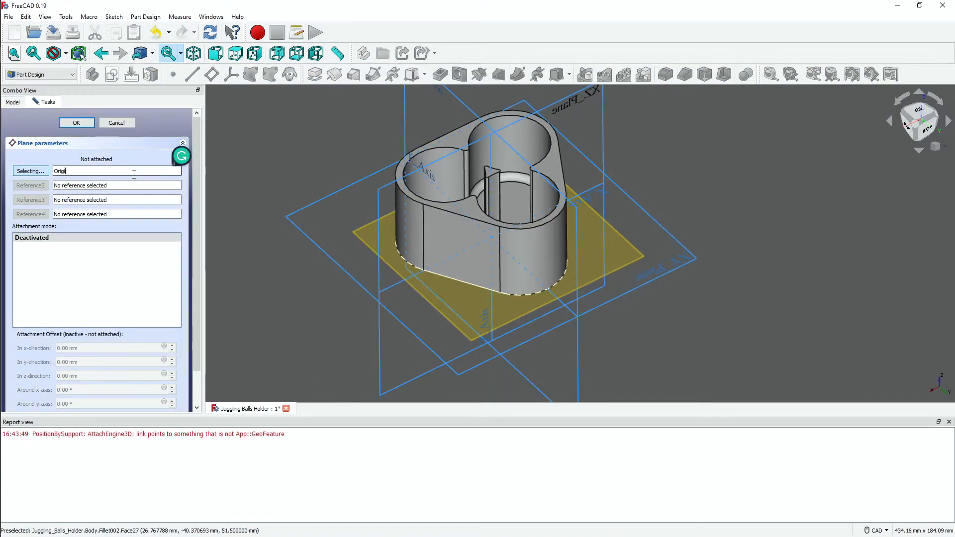
key("BackSpace")
key("BackSpace")
key("BackSpace")
key("BackSpace")
key("BackSpace")
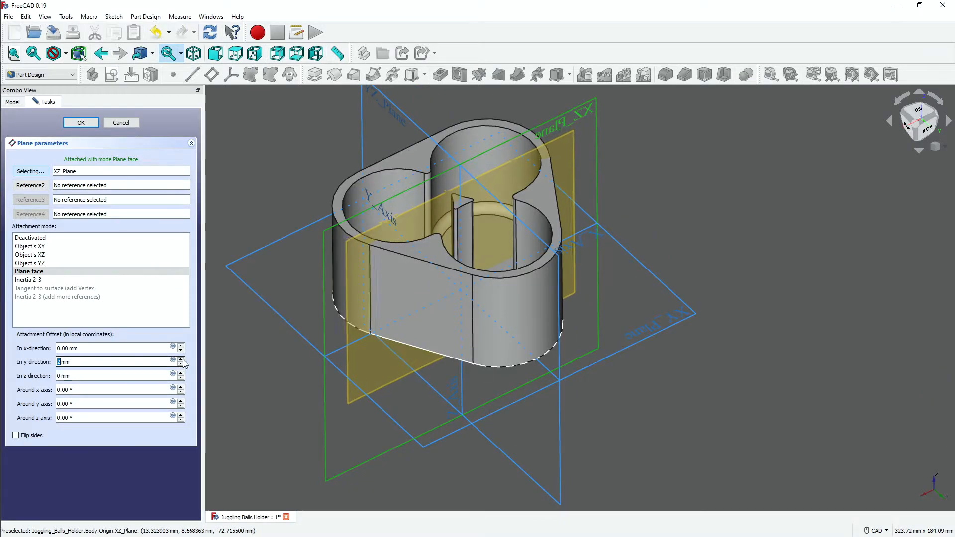
type("5")
left_click(81, 122)
left_click(52, 152)
key("space")
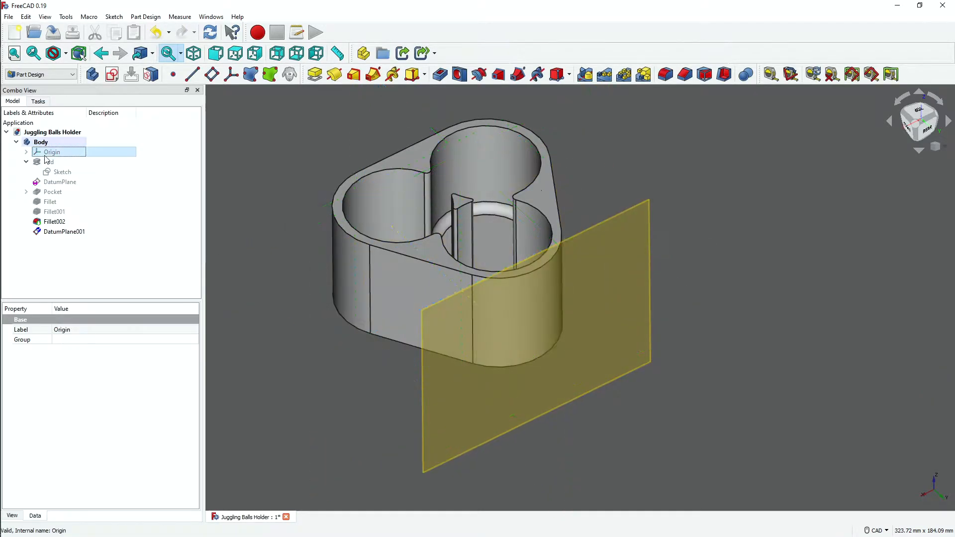
Create a sketch on the offset datum plane and draw a vertical line about 26 mm long upward from the horizontal axis
left_click(927, 129)
mouse_move(509, 187)
middle_mouse_down()
mouse_move(726, 177)
mouse_move(660, 340)
mouse_move(377, 328)
mouse_move(536, 423)
mouse_move(388, 393)
middle_mouse_up()
left_click(112, 75)
left_click(811, 323)
left_click(90, 123)
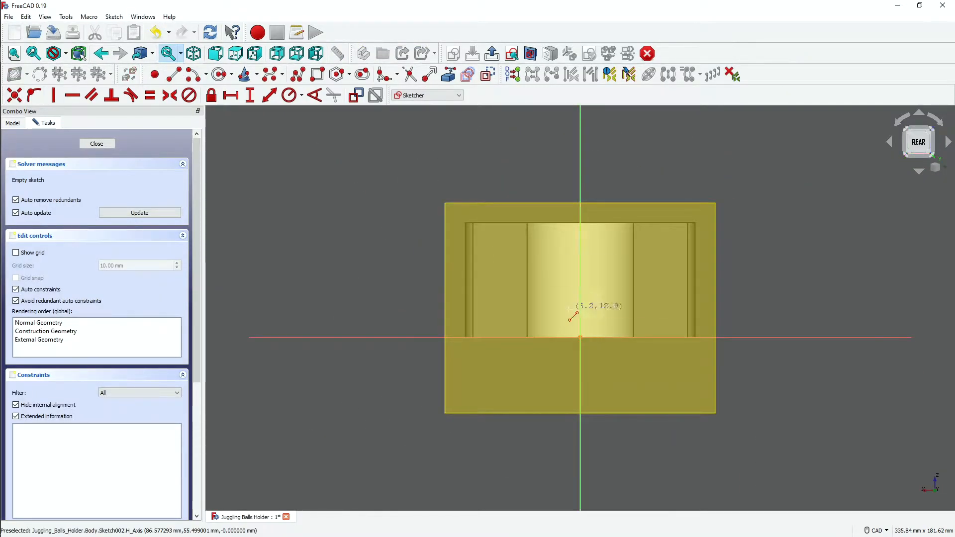
left_click(580, 255)
left_click(13, 123)
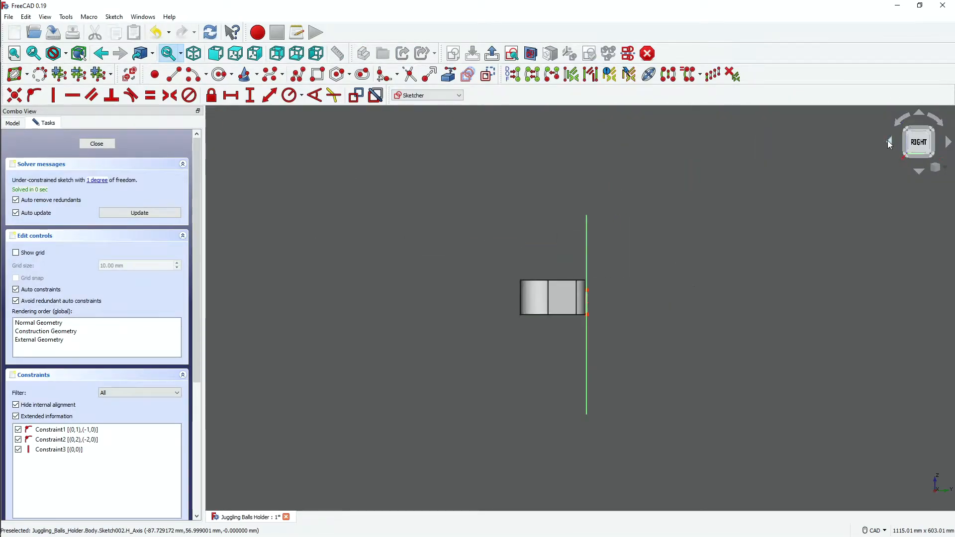
left_click(890, 144)
scroll(587, 303, "up", 7)
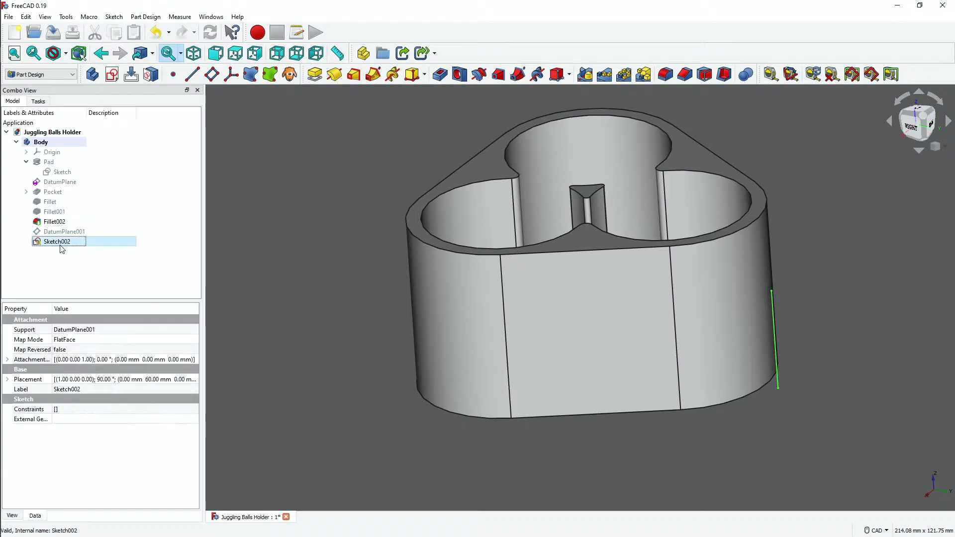
Reopen the sketch on the datum plane and dimension the vertical line's length
double_click(56, 241)
mouse_move(675, 294)
middle_mouse_down()
mouse_move(843, 289)
mouse_move(697, 293)
mouse_move(604, 230)
mouse_move(393, 259)
middle_mouse_up()
scroll(660, 292, "up", 9)
scroll(604, 231, "down", 1)
left_click(611, 291)
key("shift+d")
key("Return")
Set the vertical line's length to 51.5-10 mm
scroll(666, 310, "down", 1)
middle_click_drag(667, 309, 649, 373)
double_click(656, 375)
type("51")
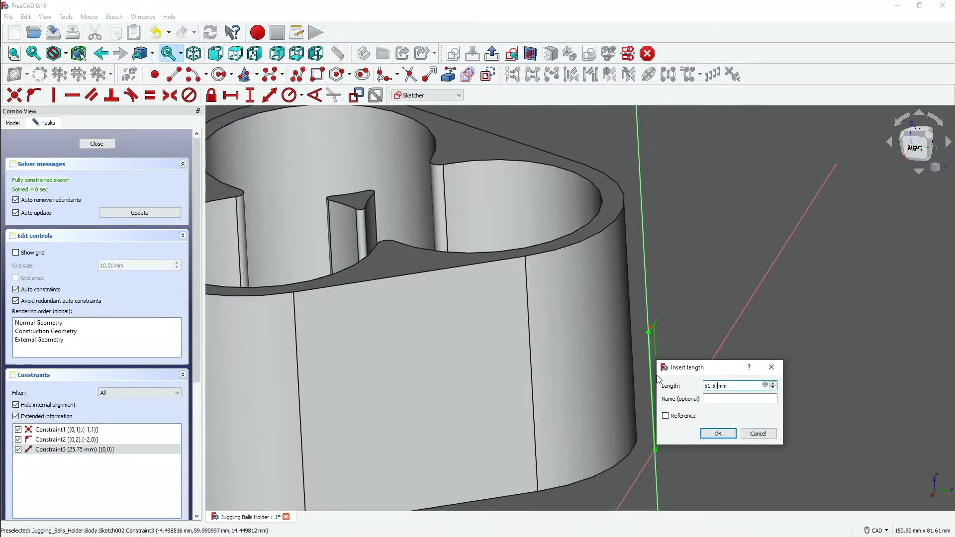
type(".5-10")
key("Return")
middle_click_drag(636, 328, 791, 292)
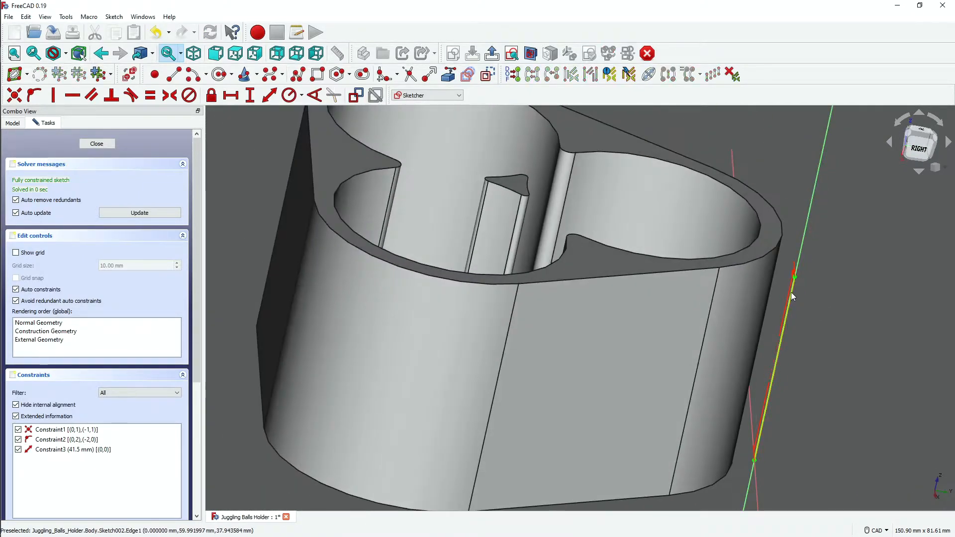
Draw a horizontal rectangle straddling the upper end of the vertical line on the body's rear side
left_click(925, 139)
left_click(318, 74)
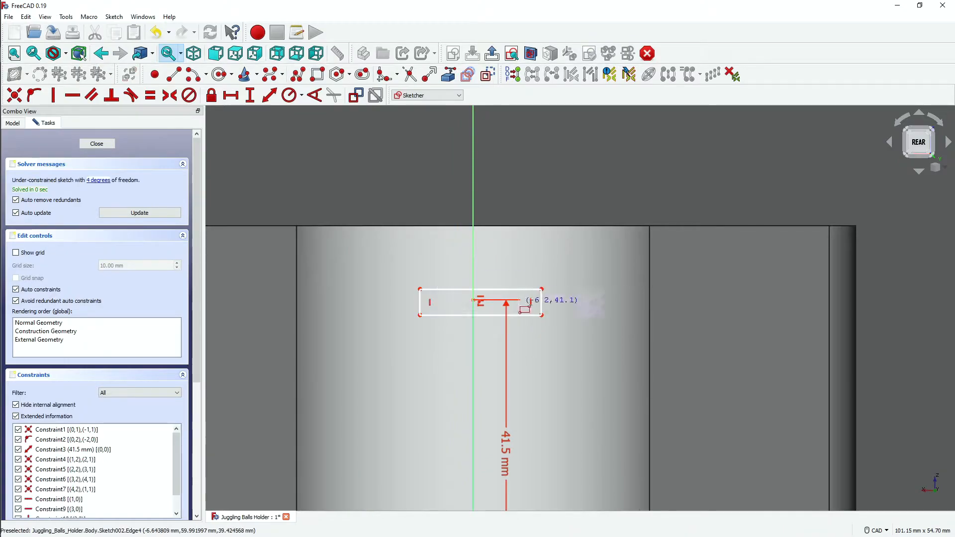
mouse_move(801, 360)
middle_mouse_down()
mouse_move(698, 299)
mouse_move(598, 209)
middle_mouse_up()
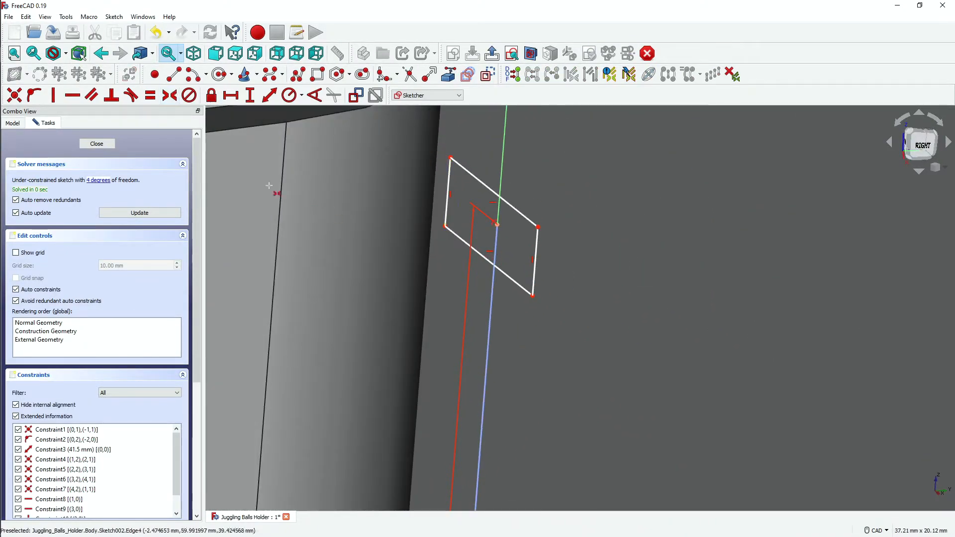
scroll(597, 160, "down", 4)
middle_click_drag(597, 161, 403, 255)
left_click(921, 141)
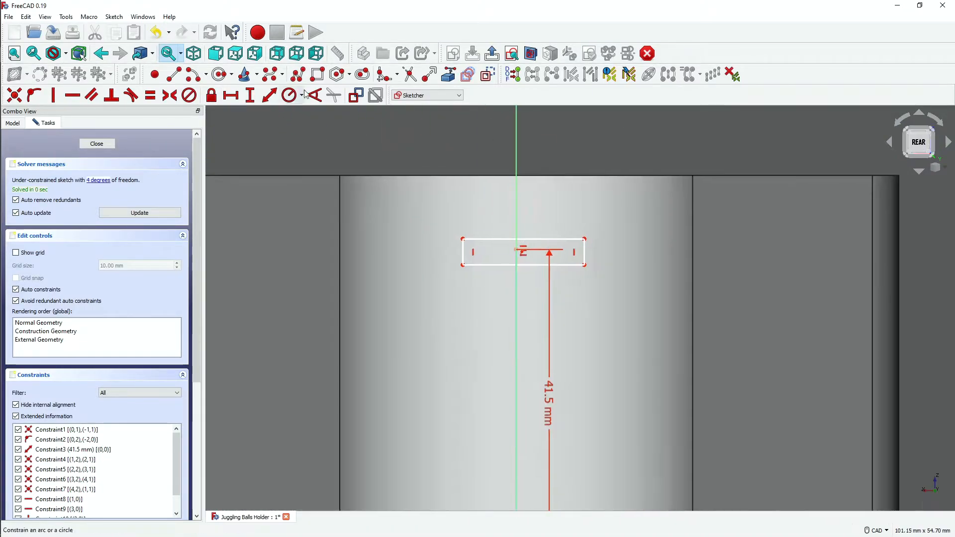
Dimension the rectangle 7 mm wide and 7 mm high, with its lower edge 7 mm below the vertical line's upper end
right_click(518, 245)
mouse_move(533, 254)
middle_mouse_down()
mouse_move(867, 386)
mouse_move(796, 351)
middle_mouse_up()
left_click(602, 361)
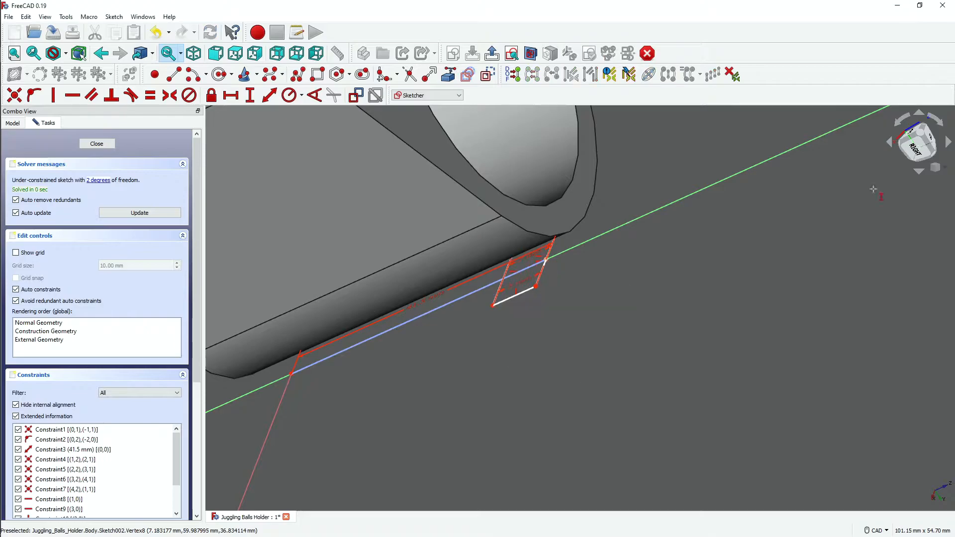
middle_click_drag(602, 360, 663, 291)
left_click(921, 143)
scroll(667, 251, "down", 5)
scroll(632, 239, "up", 4)
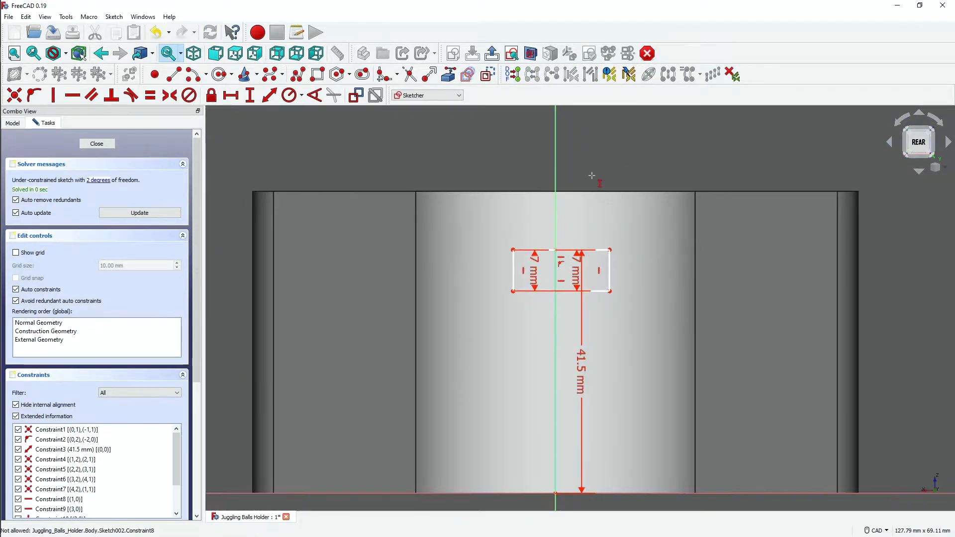
type("7")
key("Return")
scroll(607, 279, "up", 3)
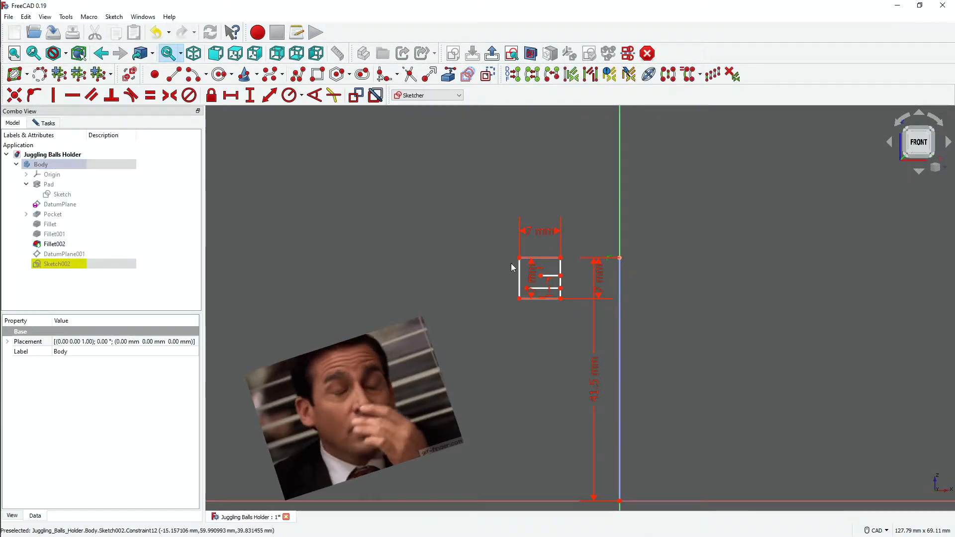
Stretch the horizontal divider lines inside the rectangle across toward its opposite side edge
scroll(511, 264, "up", 5)
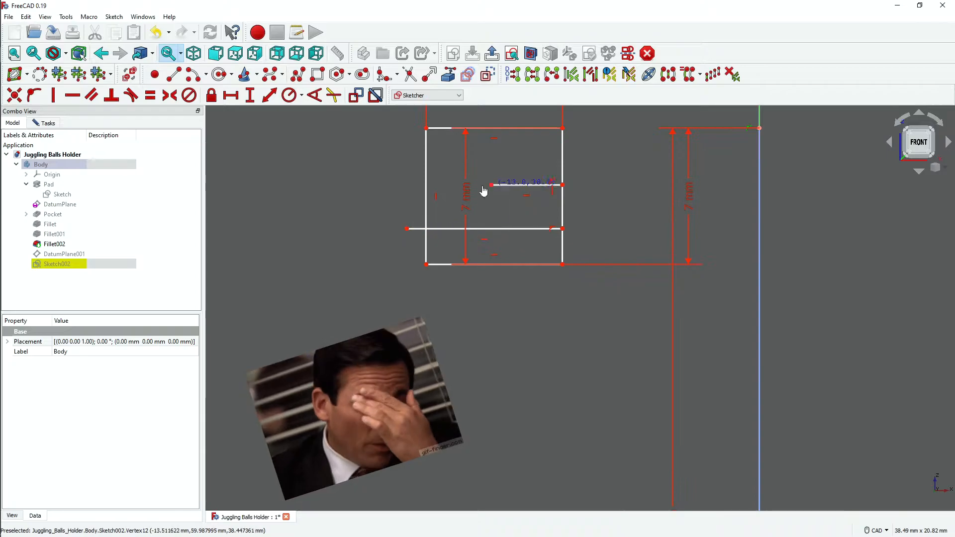
left_click(411, 175)
left_click(416, 228)
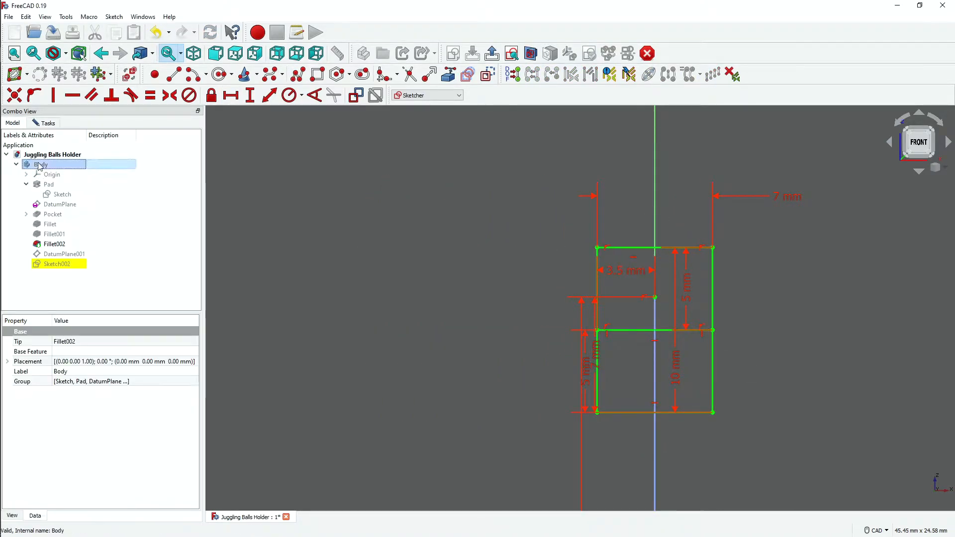
Set the vertical line's length from the base to 40 mm to lower the divided rectangle
double_click(40, 167)
scroll(592, 289, "down", 7)
middle_click_drag(592, 289, 510, 293)
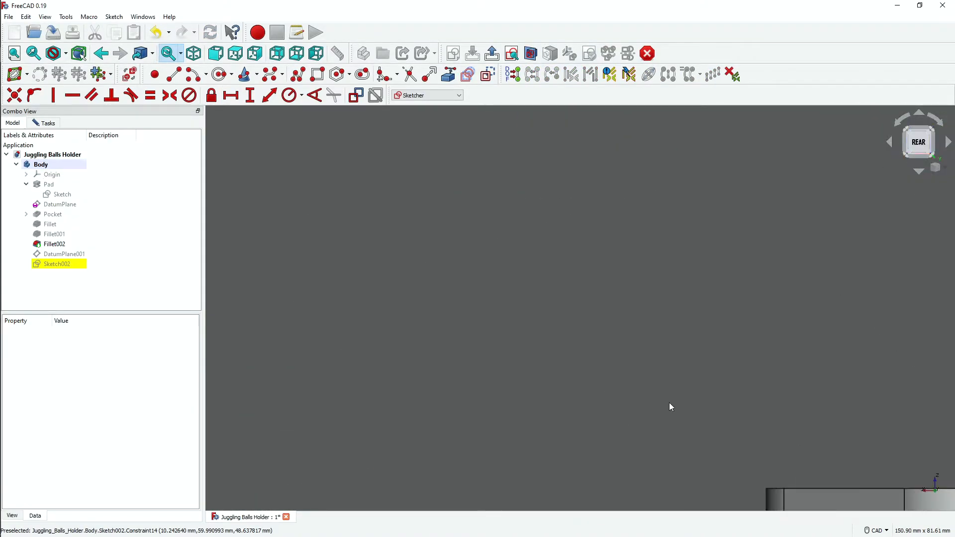
key("v")
key("f")
scroll(582, 311, "up", 16)
scroll(577, 239, "down", 5)
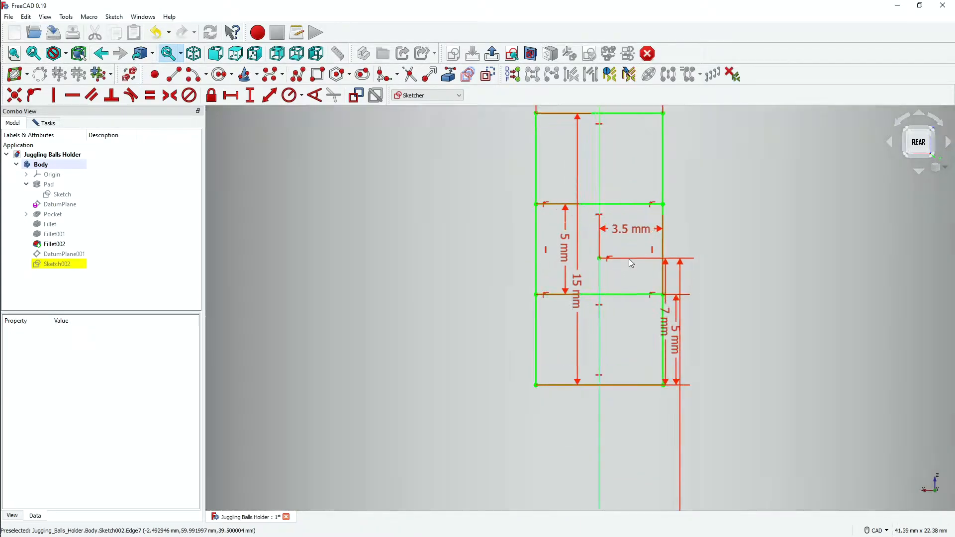
scroll(624, 392, "down", 6)
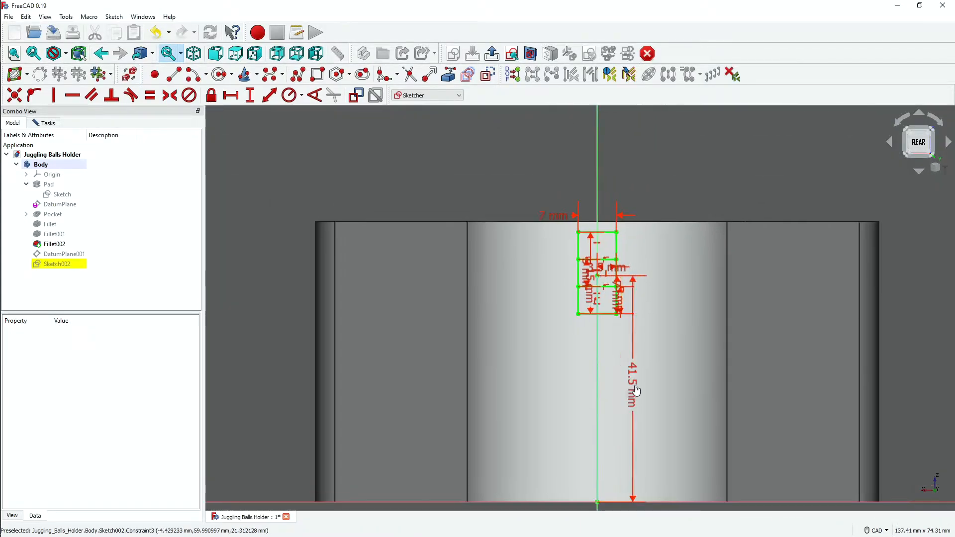
left_click(749, 450)
middle_click_drag(668, 368, 846, 390)
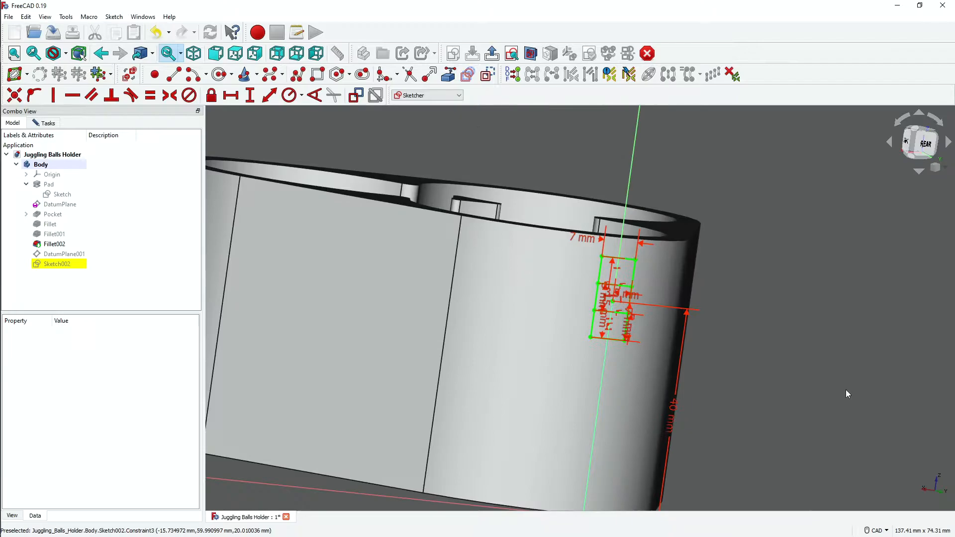
Set a compartment height of the divided rectangle to 4 mm and its overall height to 14 mm
double_click(584, 301)
type("4")
key("Return")
scroll(634, 335, "up", 7)
scroll(496, 257, "down", 4)
double_click(423, 249)
type("14")
key("Return")
Set the middle and lower compartment heights to 14/3 mm, trying 7 and 3.5 mm for the lower one first
double_click(462, 236)
type("14/3")
key("Return")
double_click(559, 280)
type("7")
key("Return")
double_click(558, 280)
type("3.5")
key("Return")
double_click(556, 280)
type("14/3")
key("Return")
double_click(578, 274)
left_click(685, 334)
Set the divided rectangle's overall height to 10 mm and the lower compartment to 10/3 mm, and close the sketch
double_click(422, 254)
type("10")
key("Return")
double_click(553, 294)
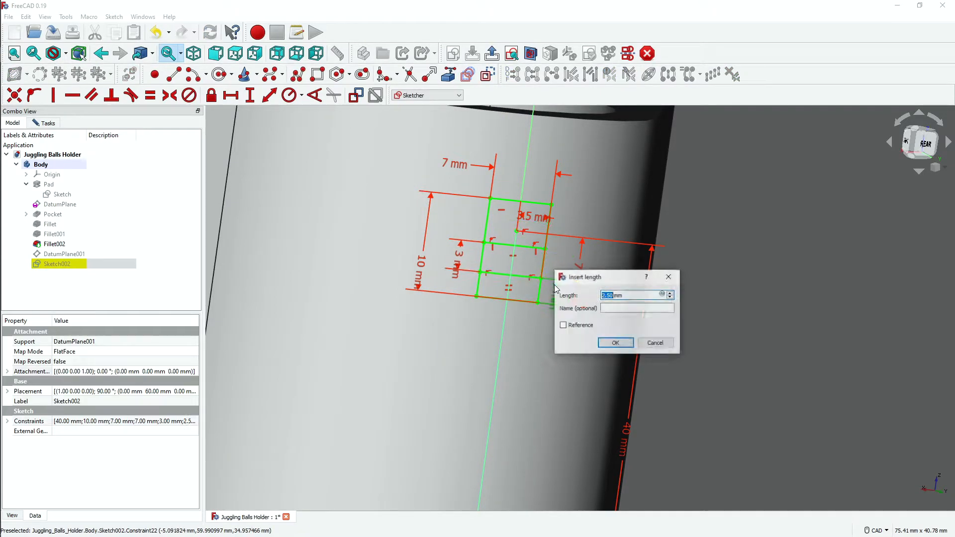
type("10/3")
key("Return")
scroll(691, 236, "up", 4)
scroll(691, 237, "down", 11)
middle_click_drag(691, 236, 666, 294)
left_click(48, 122)
left_click(103, 136)
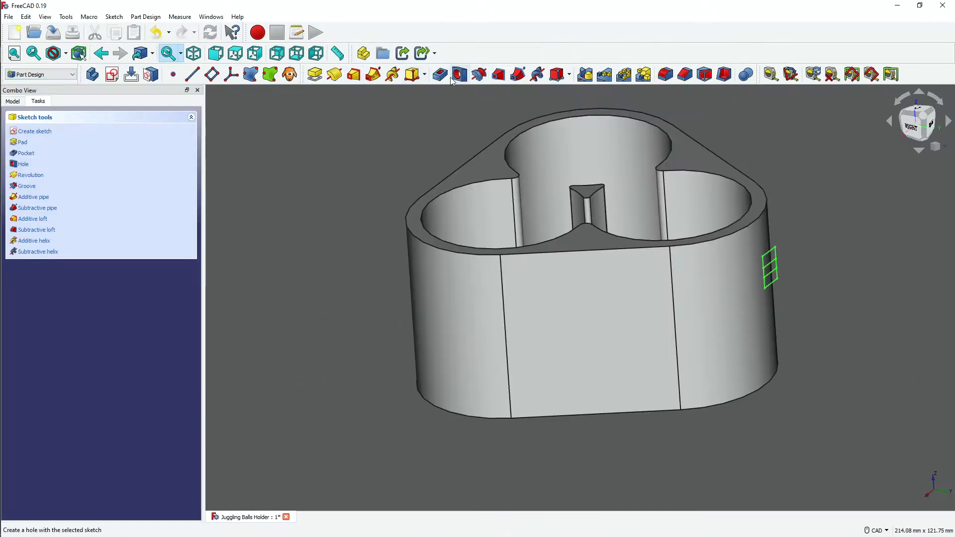
left_click(454, 78)
scroll(478, 210, "up", 4)
scroll(478, 210, "down", 5)
middle_click_drag(478, 210, 518, 219)
left_click(139, 125)
Create a pocket with a length of 5 mm from the divided rectangle sketch
left_click(440, 75)
middle_click_drag(538, 169, 596, 152)
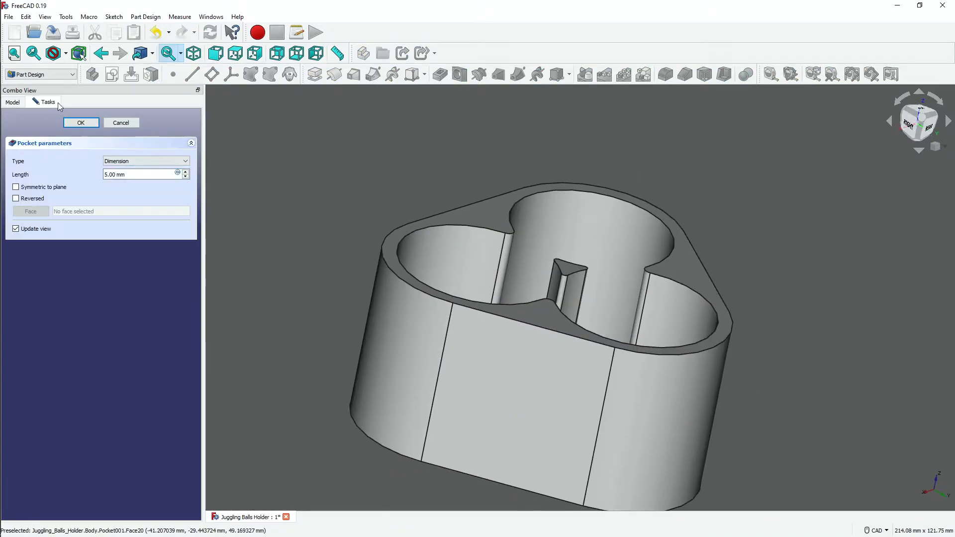
left_click(76, 122)
middle_click_drag(248, 132, 271, 145)
left_click(278, 148)
scroll(398, 164, "up", 2)
middle_click_drag(776, 144, 647, 259)
scroll(845, 159, "down", 3)
left_click(48, 102)
middle_click_drag(348, 348, 500, 219)
left_click(81, 123)
scroll(344, 150, "up", 1)
middle_click_drag(323, 149, 299, 149)
Edit the new pocket to run in the reversed direction with a length of 12 mm
right_click(47, 241)
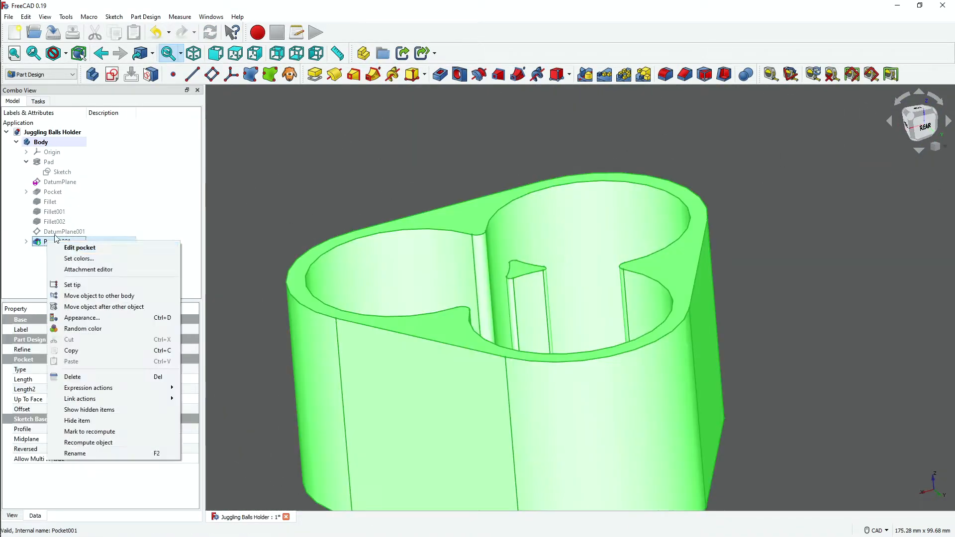
left_click(80, 247)
left_click(148, 161)
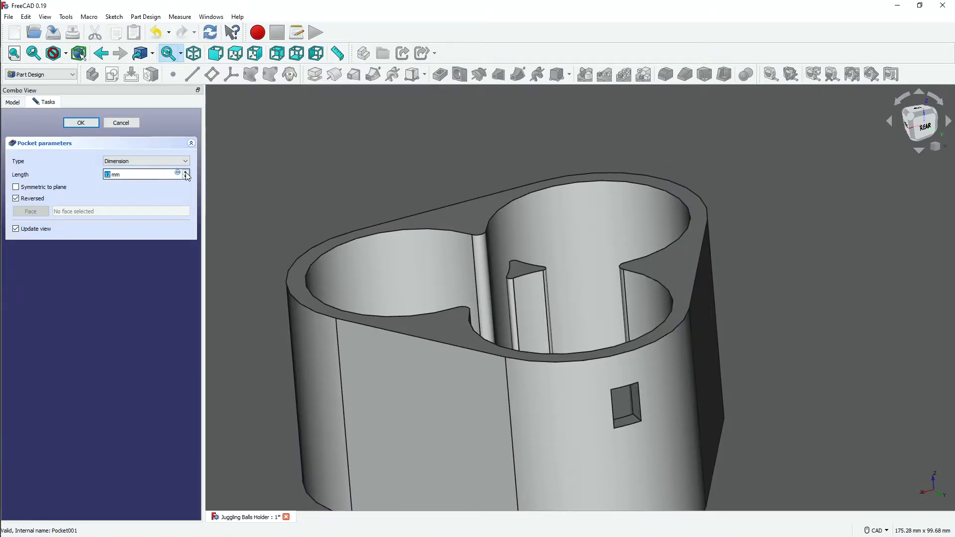
left_click(81, 123)
scroll(507, 199, "up", 1)
Reopen the pocket's sketch and split its side edges into separate upper and lower rectangles with a gap between them
double_click(48, 241)
left_click(131, 123)
left_click(26, 240)
double_click(58, 250)
right_click(367, 202)
left_click(404, 329)
left_click(470, 283)
left_click(611, 280)
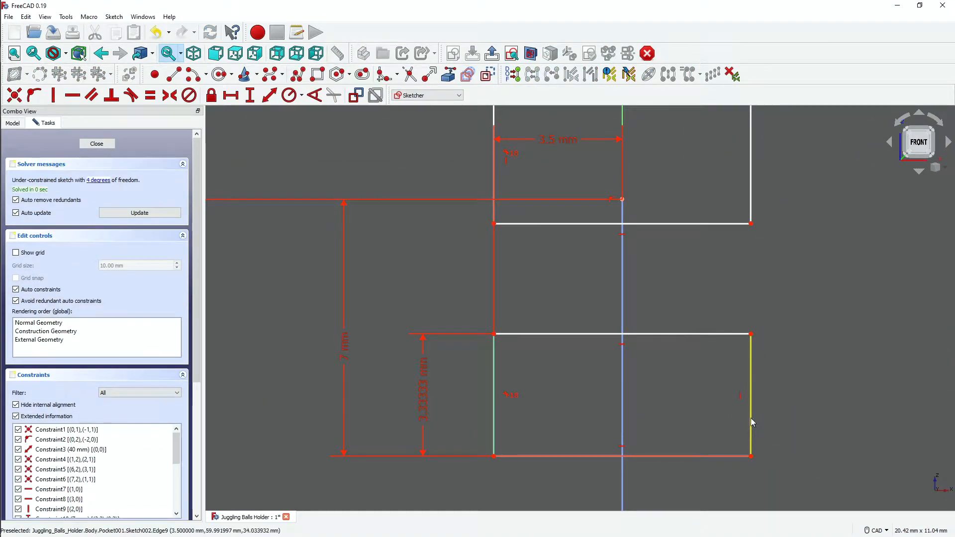
Constrain the free side edges of the separated rectangles and close the sketch
middle_click_drag(750, 418, 748, 435)
left_click(696, 472)
left_click(684, 350)
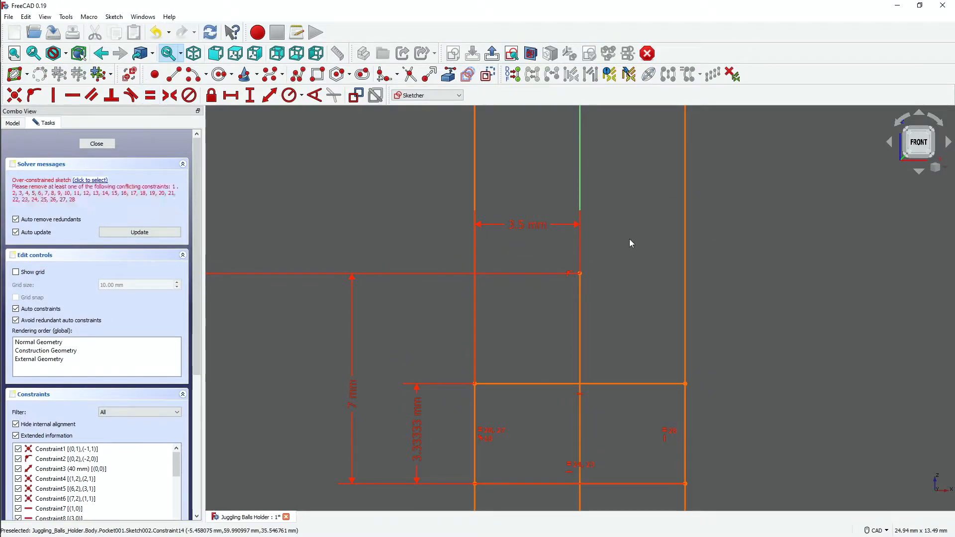
right_click(701, 348)
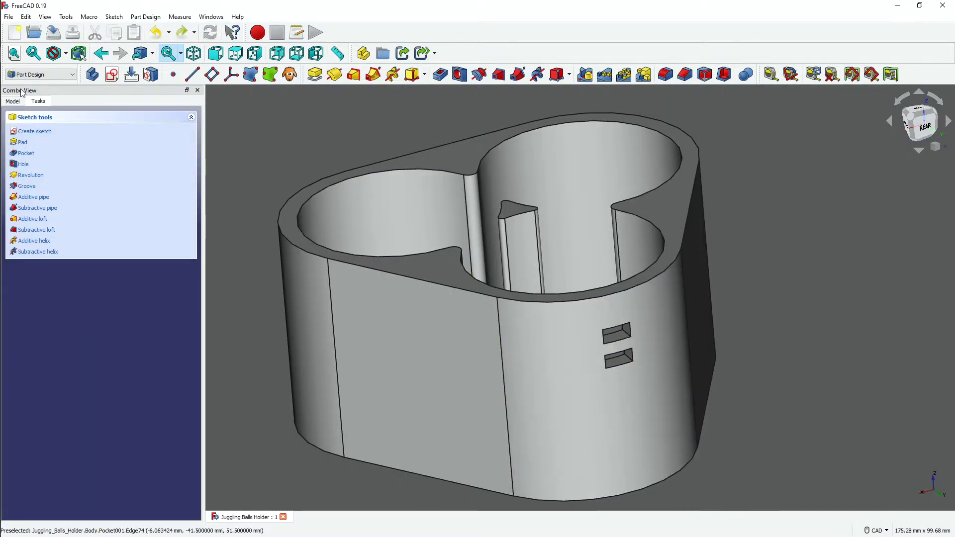
Try to fillet the faces of the two slots in the rear wall and adjust the fillet radius
left_click(13, 101)
left_click(736, 149)
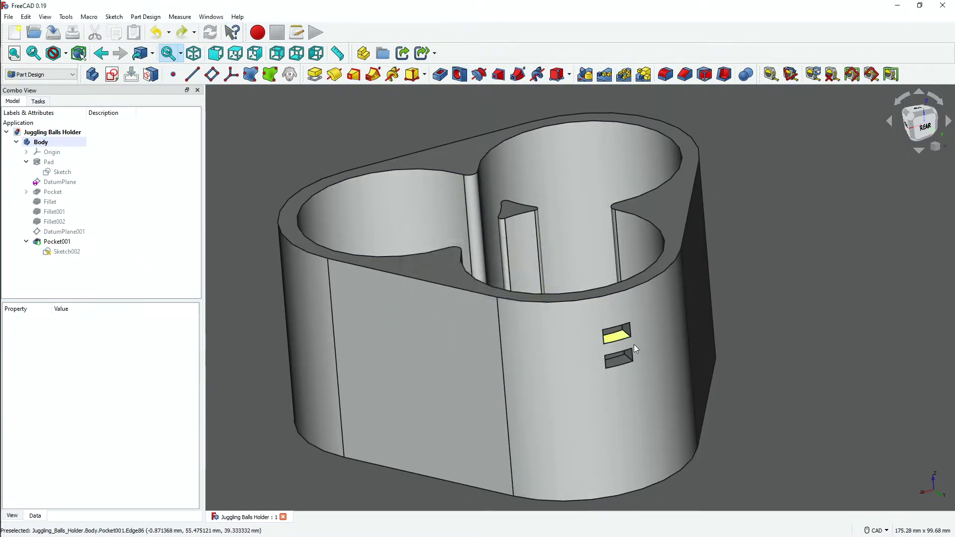
scroll(617, 343, "up", 6)
left_click(667, 318)
left_click(631, 346, "ctrl")
left_click(614, 331, "ctrl")
left_click(557, 348, "ctrl")
left_click(578, 254, "ctrl")
left_click(627, 226, "ctrl")
left_click(666, 74)
scroll(599, 348, "down", 7)
middle_click_drag(602, 343, 697, 388)
left_click(186, 313)
left_click(186, 313)
key("Escape")
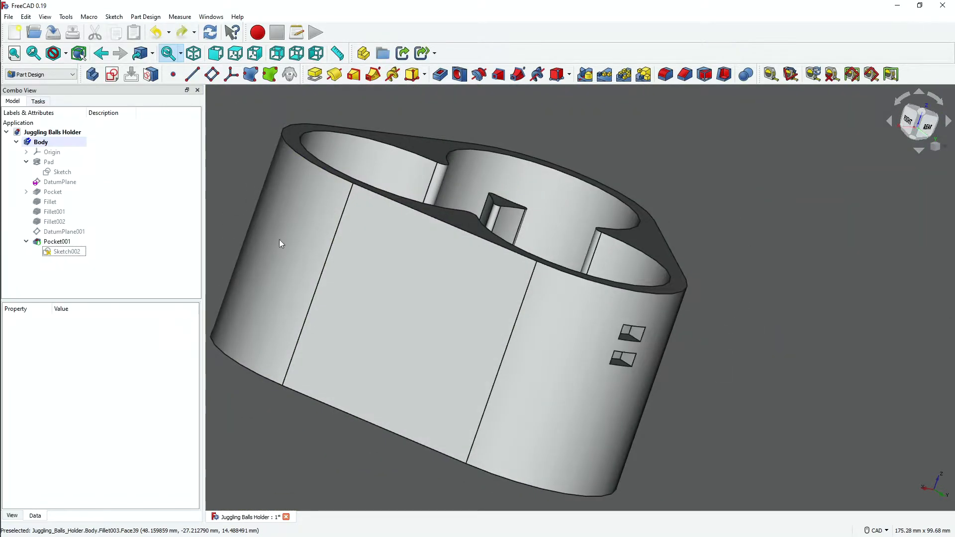
Save the document, then reopen the slot pocket's sketch and review its 40 mm height dimension and rectangle spacing
double_click(52, 263)
key("Return")
key("ctrl+s")
middle_click_drag(793, 294, 290, 320)
right_click(290, 320)
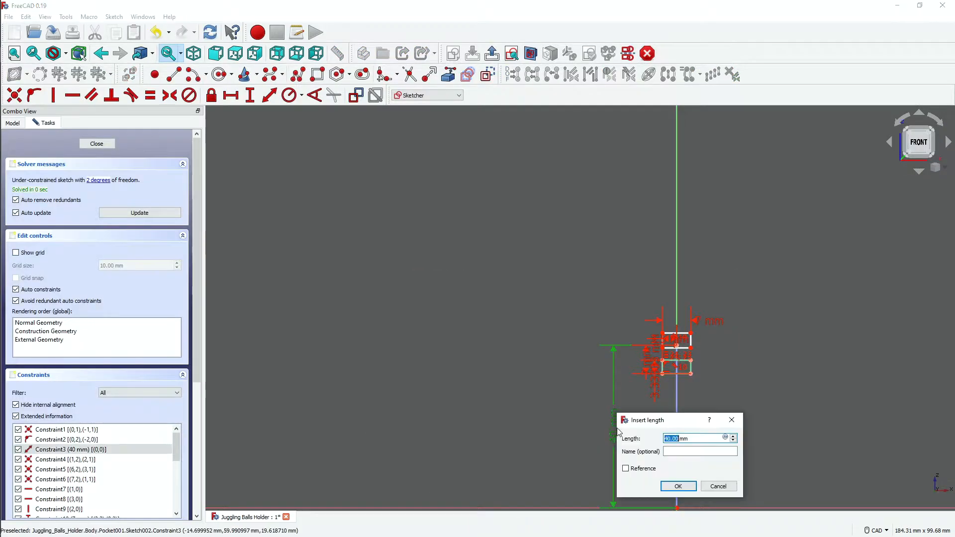
key("Return")
left_click(674, 305)
key("Escape")
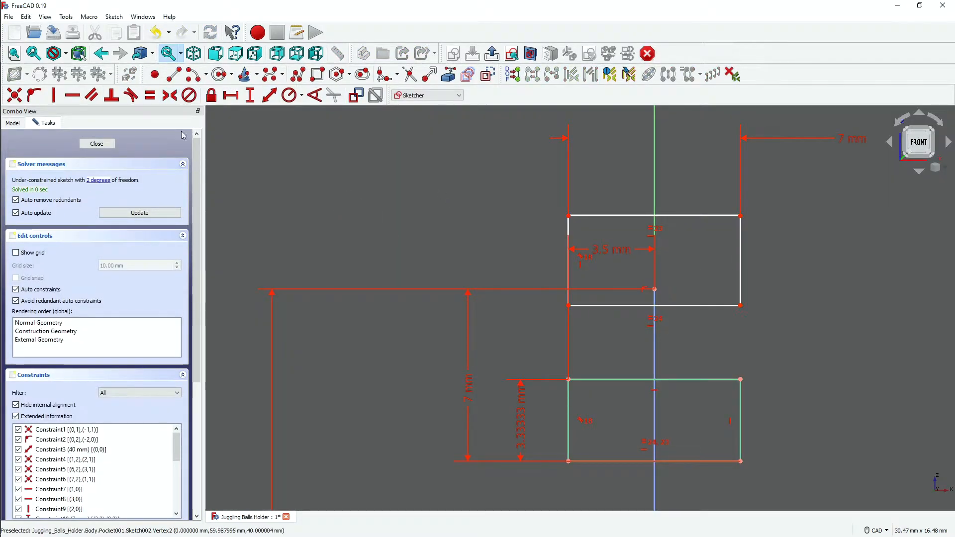
left_click(683, 305)
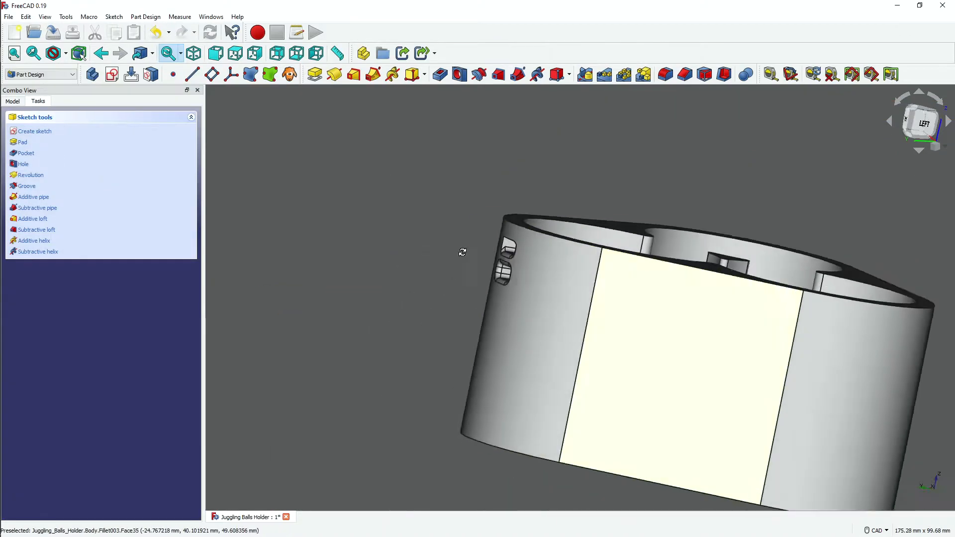
scroll(562, 251, "up", 4)
left_click(449, 209)
scroll(449, 207, "up", 3)
left_click(65, 161)
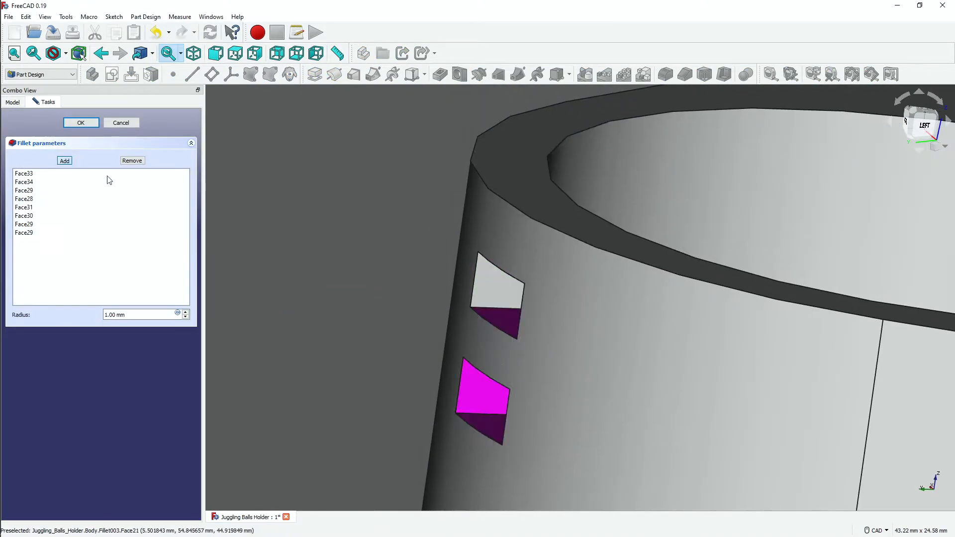
left_click(120, 123)
Fillet the edges of both wall slots with a 1 mm radius and save the document
left_click(492, 276)
left_click(482, 385, "ctrl")
middle_click_drag(507, 388, 419, 222)
left_click(665, 74)
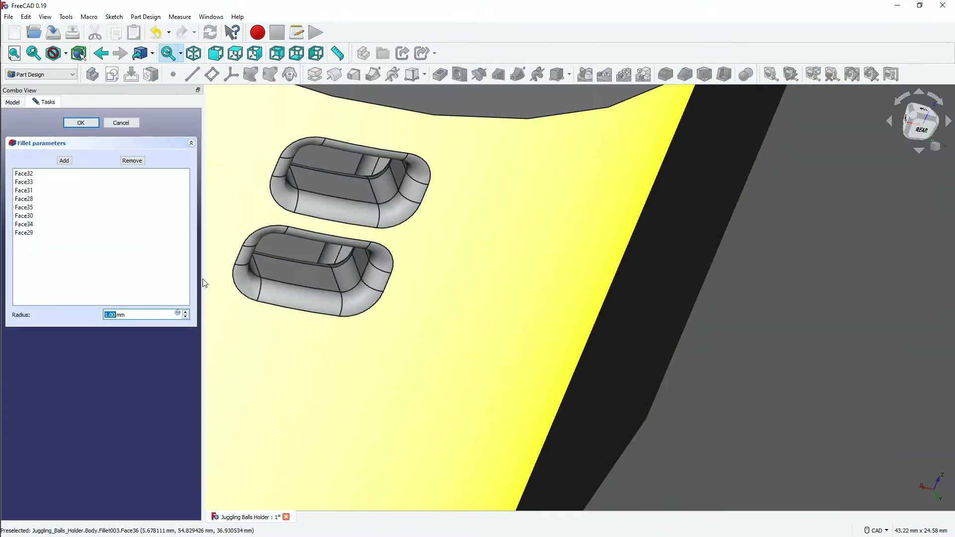
left_click(80, 123)
key("ctrl+s")
Fillet the inner and outer edges of the holder's top rim and save the document
scroll(712, 335, "down", 7)
middle_click_drag(712, 334, 448, 309)
scroll(415, 306, "up", 7)
scroll(415, 306, "down", 8)
left_click(525, 271)
mouse_move(641, 368)
middle_mouse_down()
mouse_move(645, 264)
mouse_move(647, 378)
middle_mouse_up()
left_click(513, 465, "ctrl")
left_click(666, 74)
scroll(423, 199, "up", 5)
middle_click_drag(650, 157, 622, 209)
key("Return")
key("ctrl+s")
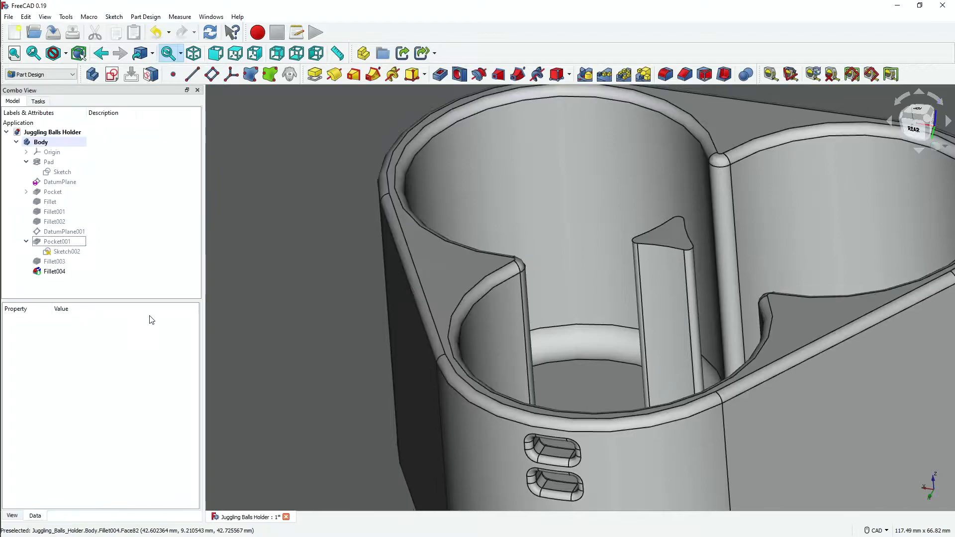
Examine the filleted holder from the top and from several sides
scroll(605, 358, "down", 7)
scroll(604, 357, "up", 4)
middle_click_drag(605, 358, 214, 229)
key("2")
scroll(821, 283, "down", 4)
middle_click_drag(820, 284, 603, 246)
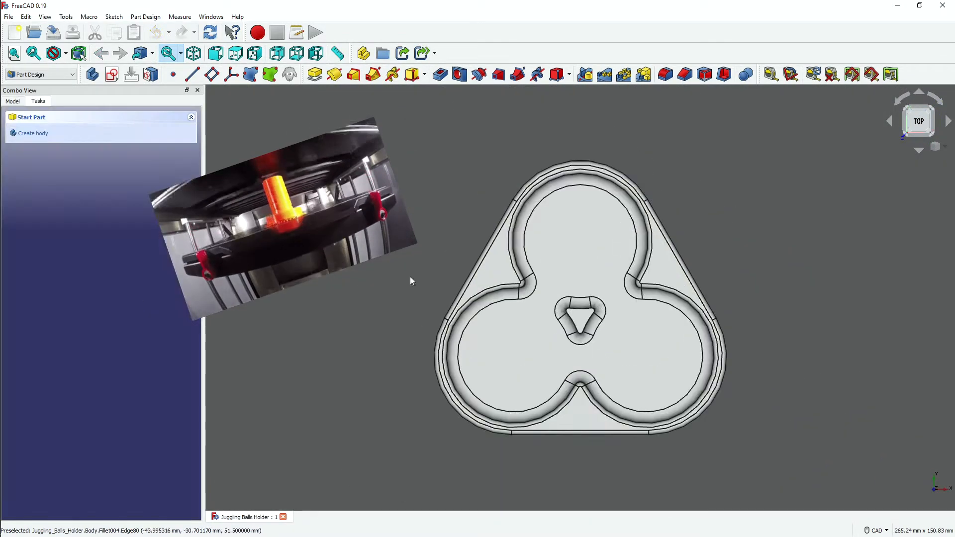
middle_click_drag(411, 277, 617, 269)
scroll(767, 191, "up", 3)
scroll(618, 268, "down", 3)
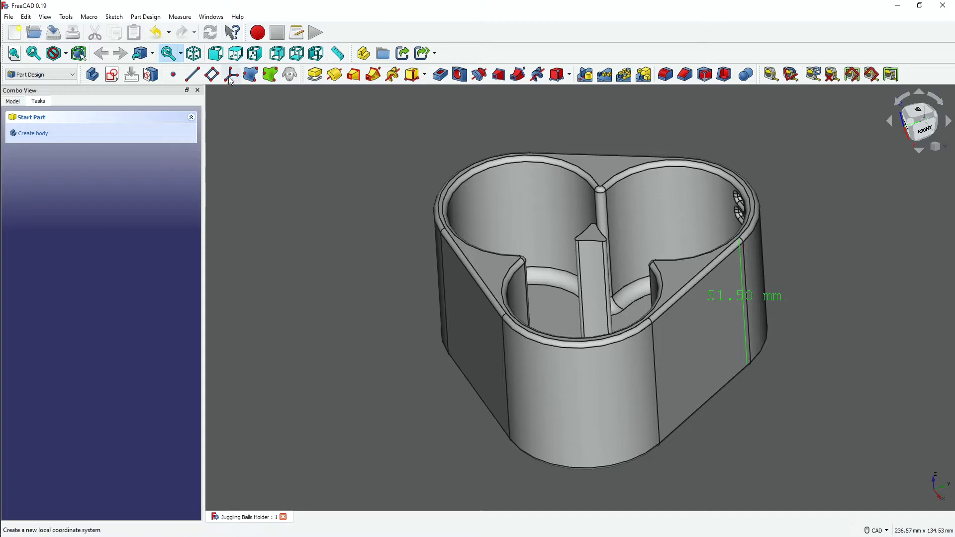
left_click(149, 18)
left_click(289, 45)
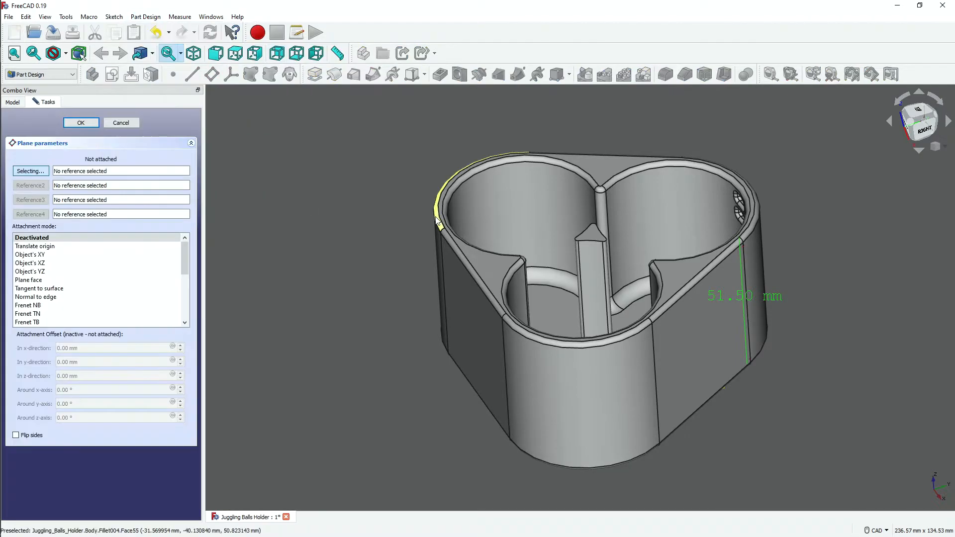
left_click(115, 124)
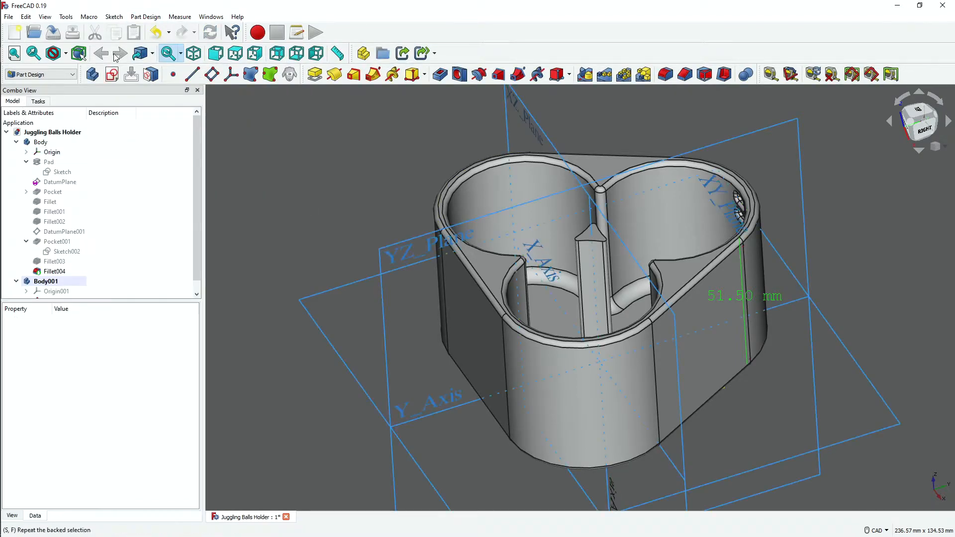
Create a datum plane attached to the first body's XY plane with a z-direction offset of 52 mm
left_click_drag(206, 283, 184, 271)
double_click(89, 293)
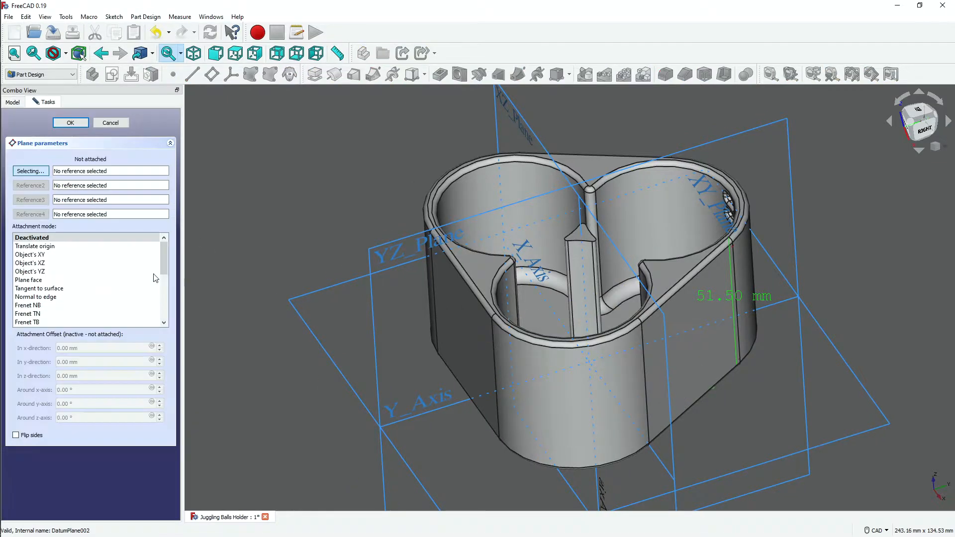
left_click(868, 425)
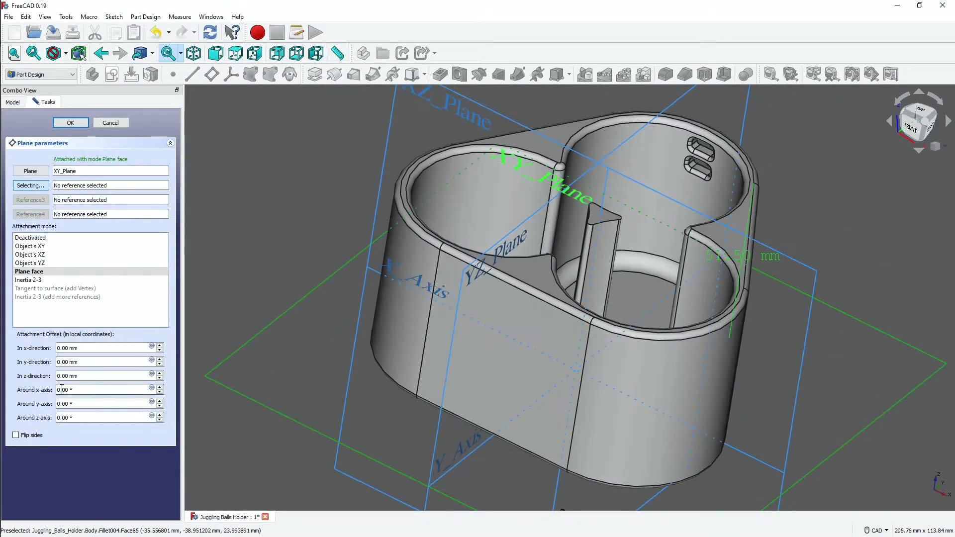
type("52")
key("Return")
left_click(533, 324)
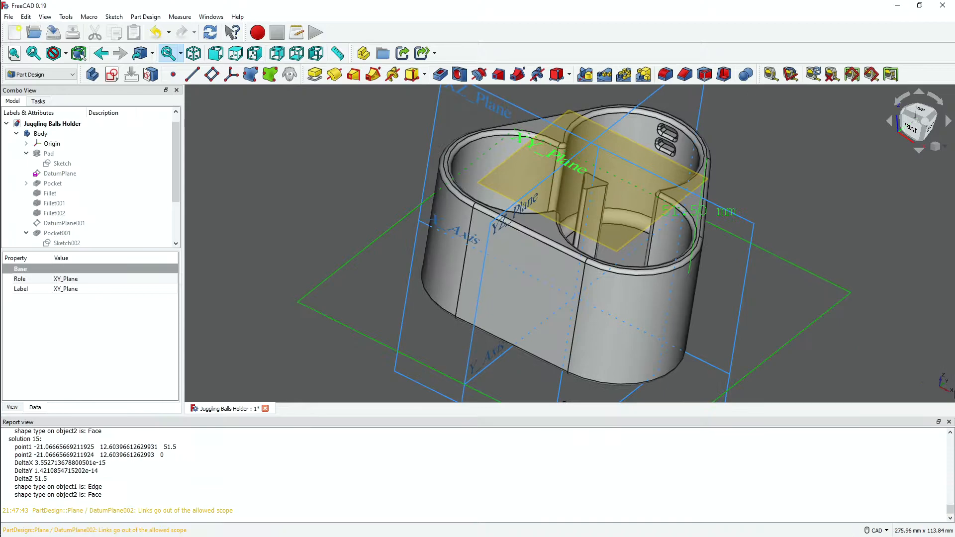
Close the report view and delete the new datum plane together with the second body
left_click(949, 423)
left_click(294, 262)
left_click(75, 293)
key("Delete")
left_click(88, 293)
key("Delete")
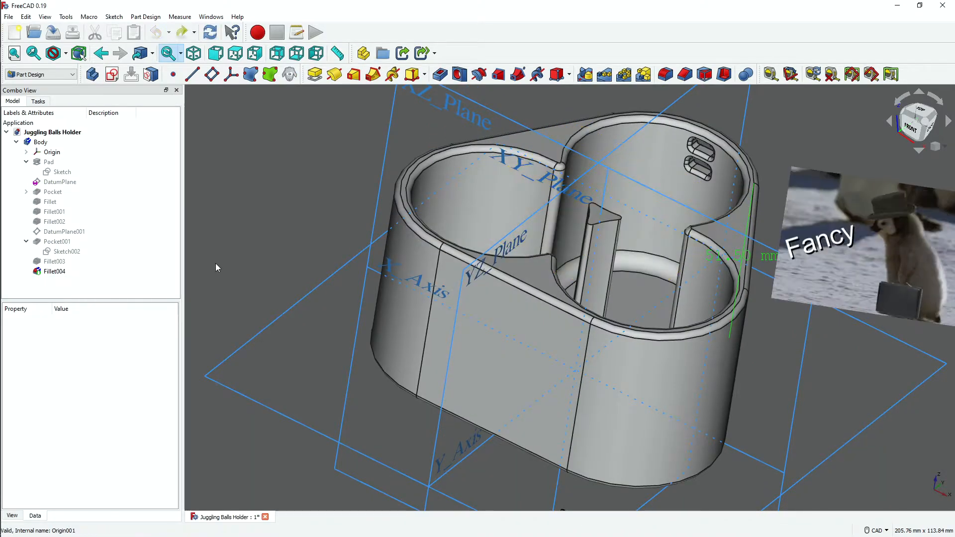
left_click(151, 19)
left_click(303, 66)
left_click(578, 286)
left_click(51, 283)
left_click(145, 18)
left_click(305, 65)
left_click(579, 287)
Show the origin planes of the second body, make that body active and collapse the first body in the tree
left_click(62, 293)
key("space")
right_click(51, 282)
left_click(79, 287)
left_click(146, 18)
left_click(303, 66)
left_click(577, 286)
right_click(50, 280)
left_click(85, 287)
left_click(16, 143)
Create a datum plane attached to the second body's XY plane with a z-direction offset of 52 mm
left_click(145, 18)
left_click(303, 65)
left_click(747, 378)
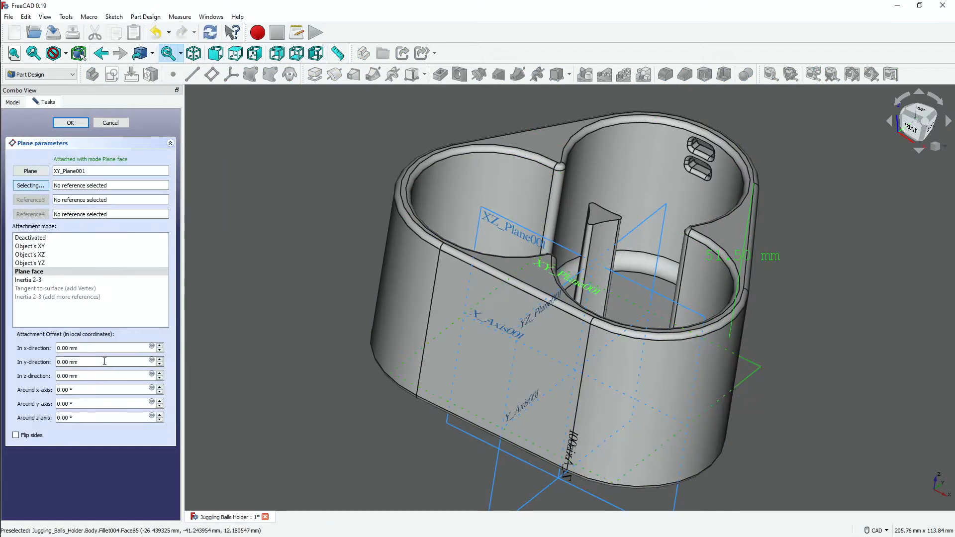
type("51.5")
key("Return")
left_click(207, 328)
Hide the second body's origin and start a new sketch on its datum plane
scroll(241, 233, "down", 3)
middle_click_drag(241, 233, 503, 137)
left_click(56, 163)
key("space")
scroll(799, 206, "up", 1)
key("2")
left_click(112, 75)
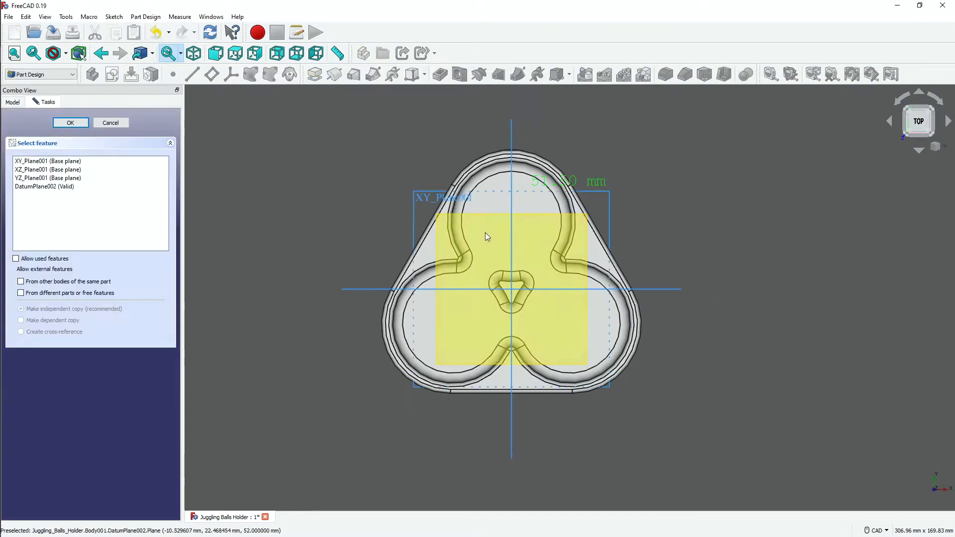
left_click(487, 237)
left_click(71, 122)
scroll(496, 256, "up", 1)
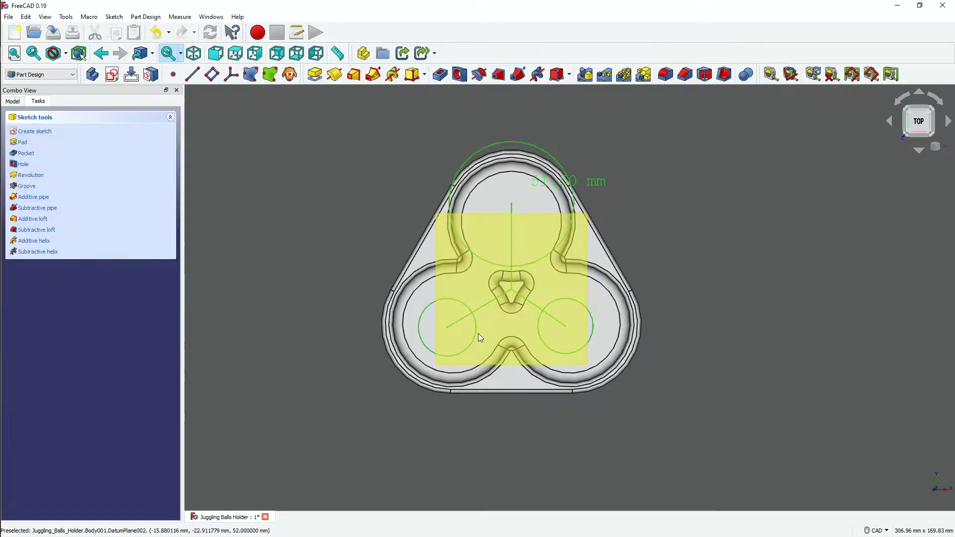
Constrain the angles between the three lines radiating from the sketch origin to 120° each
scroll(552, 301, "up", 2)
left_click(315, 95)
left_click(495, 271)
left_click(524, 317)
type("120")
key("Return")
left_click(473, 310)
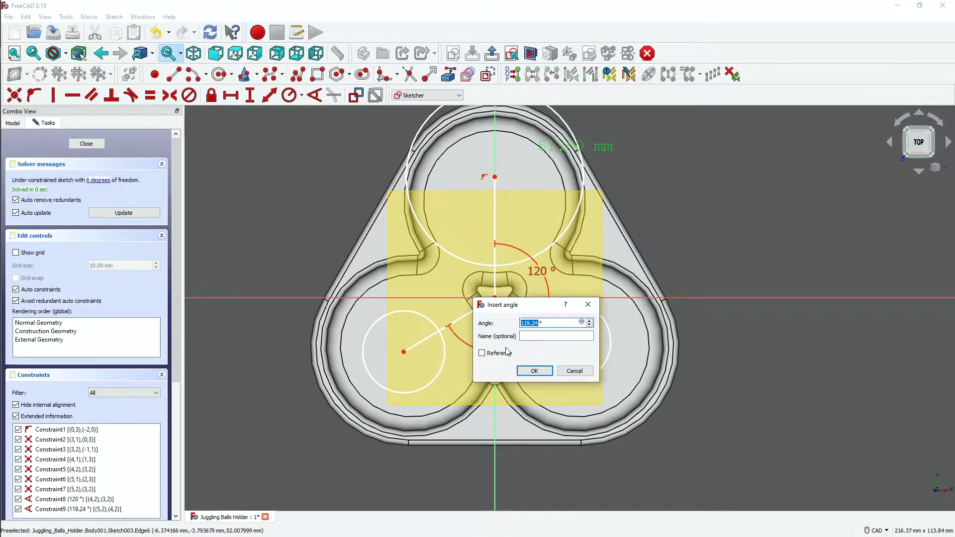
Convert the three radiating lines of the sketch into construction geometry
left_click(495, 272)
left_click(473, 310)
left_click(524, 315)
right_click(670, 264)
left_click(726, 161)
scroll(550, 320, "up", 3)
scroll(550, 320, "down", 5)
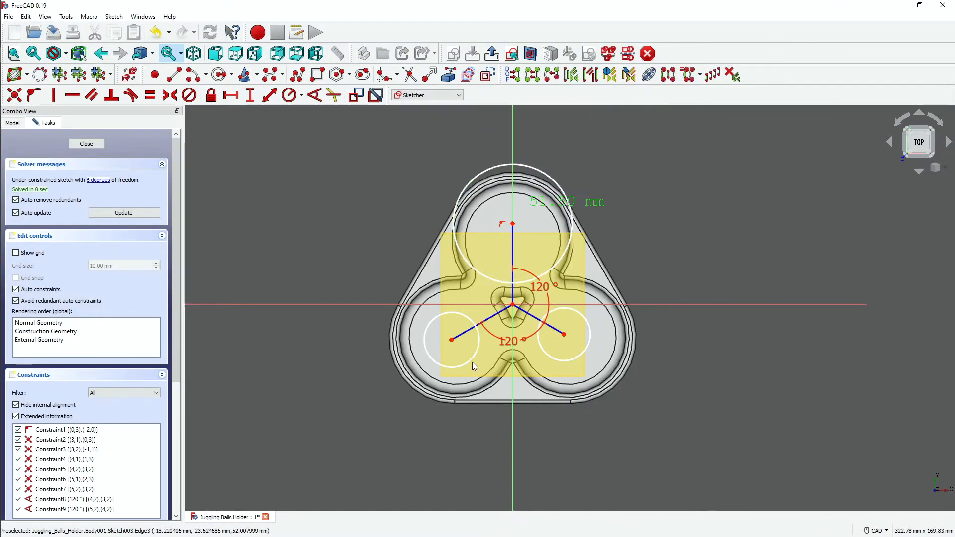
right_click(694, 233)
left_click(751, 161)
key("ctrl+z")
Make the three sketch circles equal in radius and the three construction lines equal in length
left_click(553, 267)
left_click(558, 308)
left_click(472, 321)
right_click(791, 188)
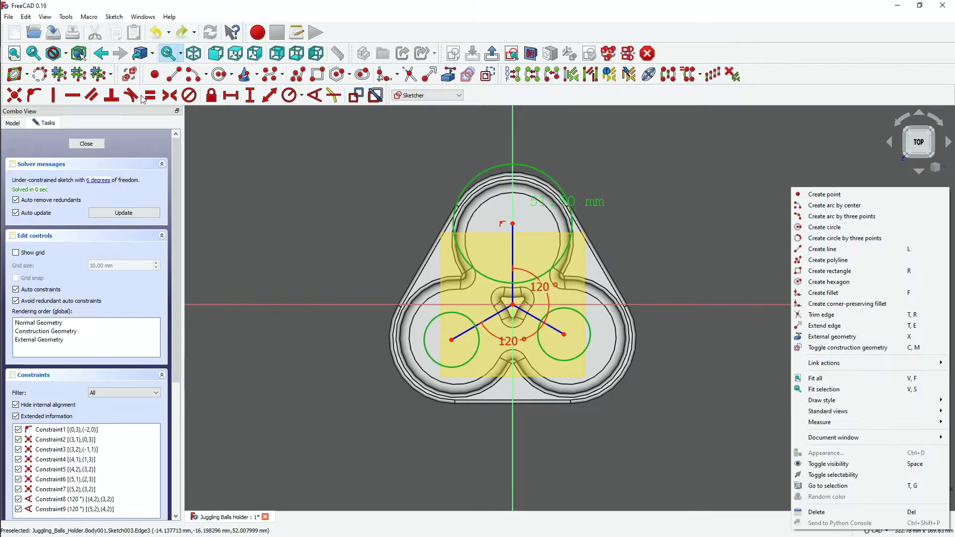
left_click(150, 95)
Move the lower-right circle's centre outward so the circles roughly match the holder's rounded corners, and save the document
left_click_drag(564, 335, 605, 359)
key("1")
key("2")
key("v")
key("f")
scroll(779, 285, "up", 2)
left_click(53, 32)
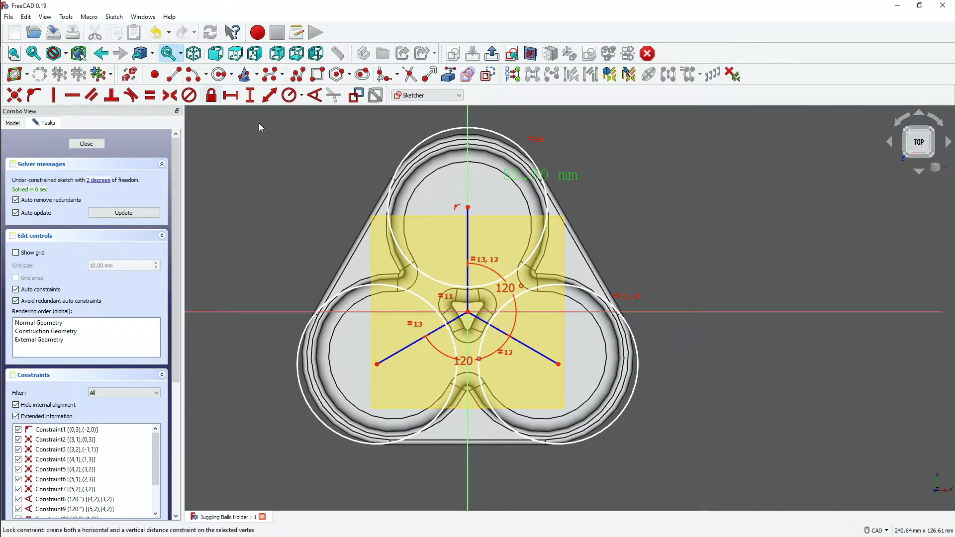
Try to constrain the upper circle's radius to 48 mm, and undo the constraint
left_click(286, 101)
left_click(537, 169)
type("48")
key("Return")
scroll(511, 270, "down", 3)
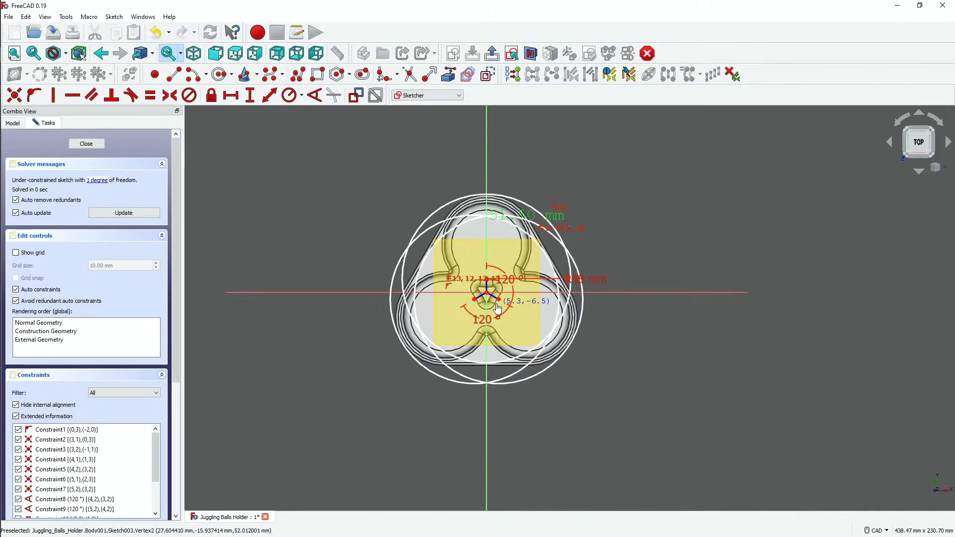
key("ctrl+z")
scroll(652, 209, "up", 4)
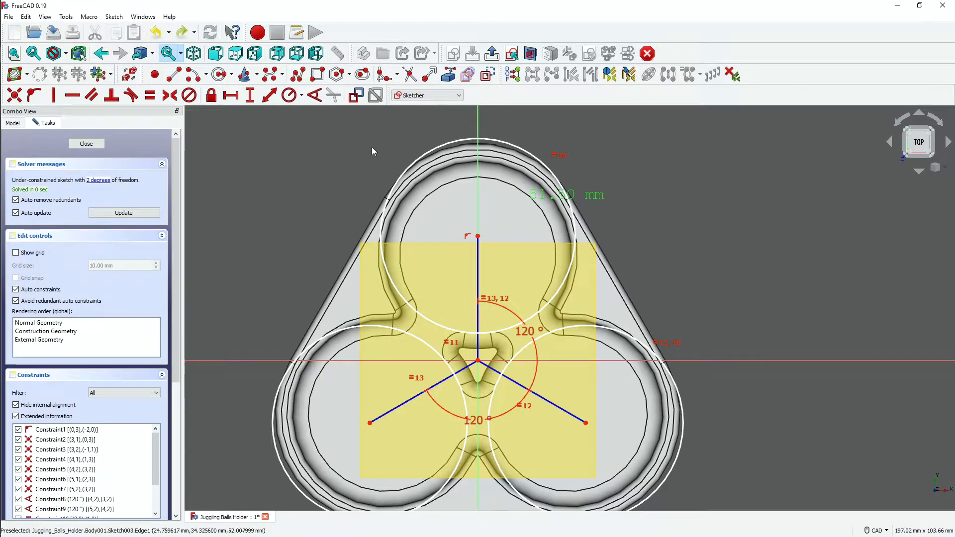
Add a diameter constraint to the upper circle and set it to 57 mm
left_click(303, 99)
left_click(313, 122)
left_click(540, 162)
type("48")
key("Return")
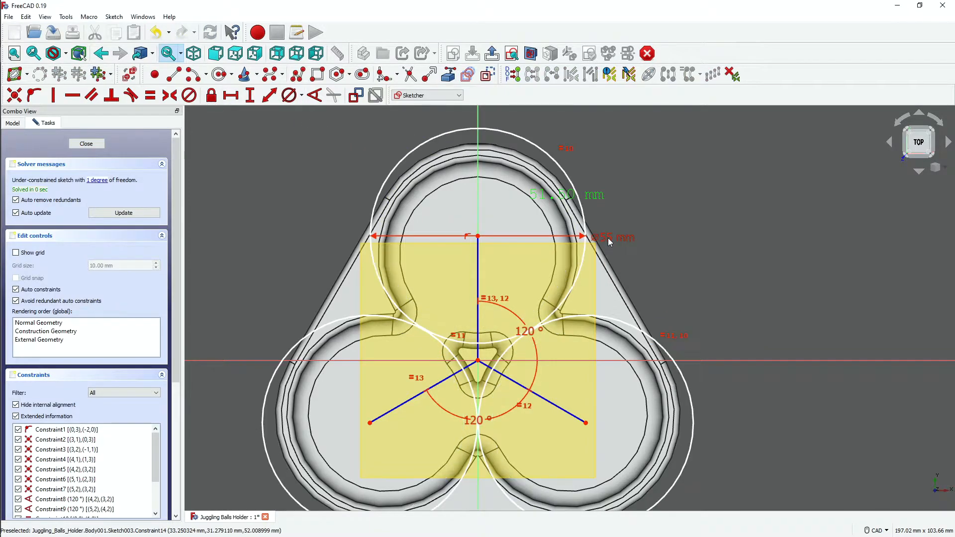
scroll(611, 242, "down", 2)
double_click(517, 230)
type("57")
key("Return")
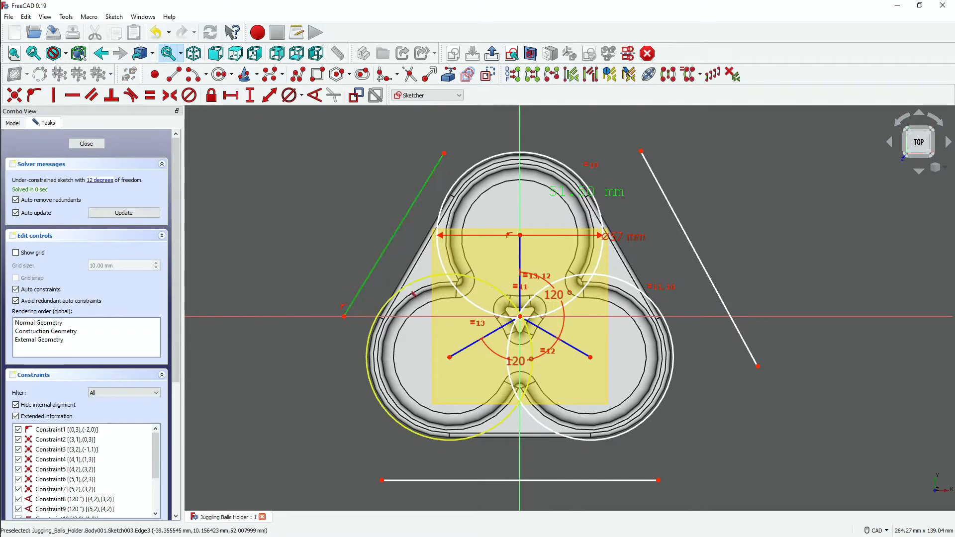
Make the right and bottom outer lines tangent to the neighbouring circles
left_click(719, 330)
left_click(669, 329)
left_click(552, 480)
left_click(559, 436)
left_click(507, 455)
left_click(463, 446)
scroll(428, 379, "up", 4)
right_click(329, 190)
Fix the outer lines' lower endpoints at the tangent points of the two lower circles
left_click(383, 319)
left_click(405, 453)
right_click(817, 476)
left_click(852, 347)
left_click(835, 453)
scroll(658, 281, "down", 9)
middle_click_drag(654, 281, 600, 373)
scroll(666, 393, "up", 6)
key("3")
key("2")
scroll(503, 249, "up", 1)
Bring the left and right outer lines along the circles' sides so they end at the tangent points
left_click_drag(417, 289, 482, 181)
left_click_drag(595, 292, 524, 177)
scroll(657, 240, "down", 5)
scroll(718, 366, "up", 4)
left_click_drag(669, 371, 661, 457)
right_click(738, 499)
left_click(777, 368)
left_click(658, 354)
Check the first body's base sketch for its circle diameter and centre distance
scroll(716, 448, "down", 2)
left_click(577, 232)
left_click(523, 233)
scroll(683, 349, "up", 2)
left_click_drag(505, 184, 505, 211)
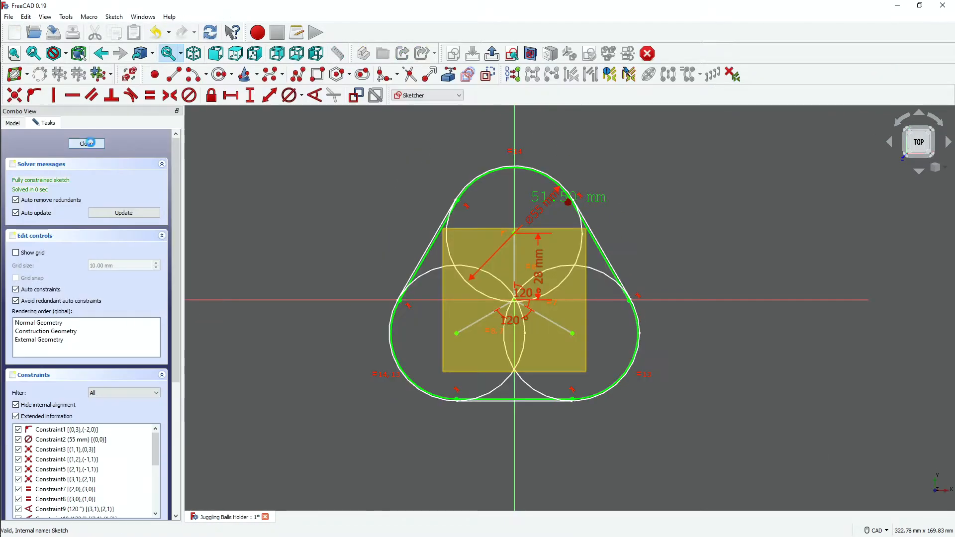
Sketch a short line across the gap from the outline's upper-left tangent point to the holder's outer edge
scroll(456, 204, "up", 15)
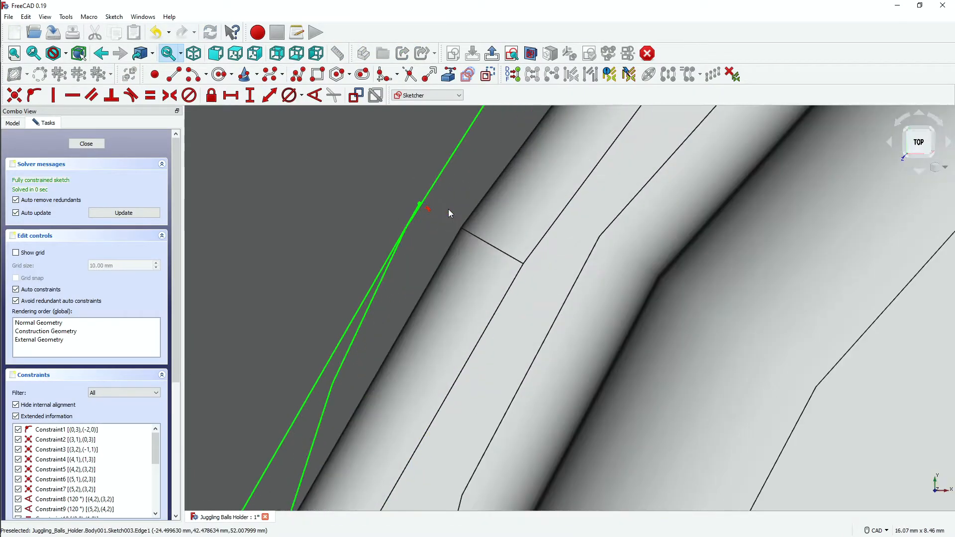
left_click(231, 96)
left_click(503, 276)
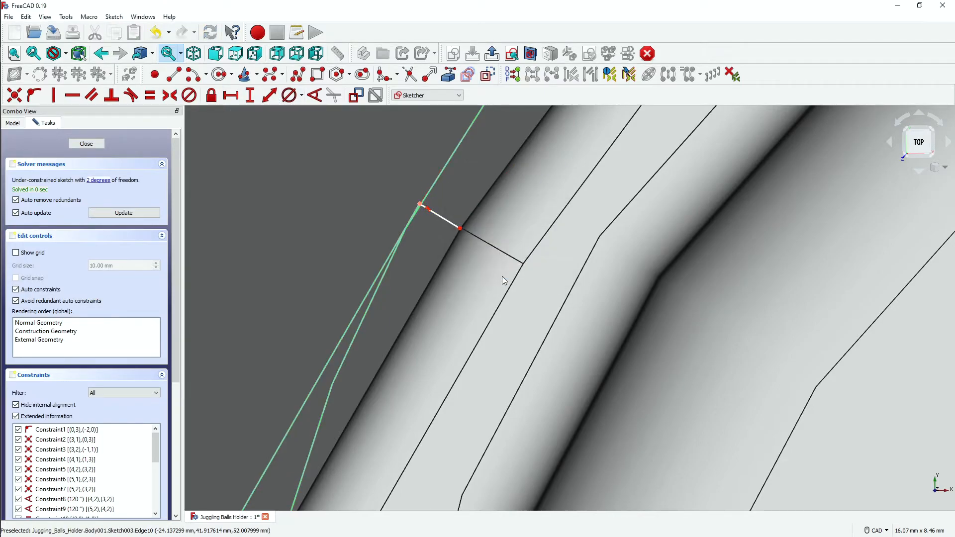
scroll(485, 261, "up", 5)
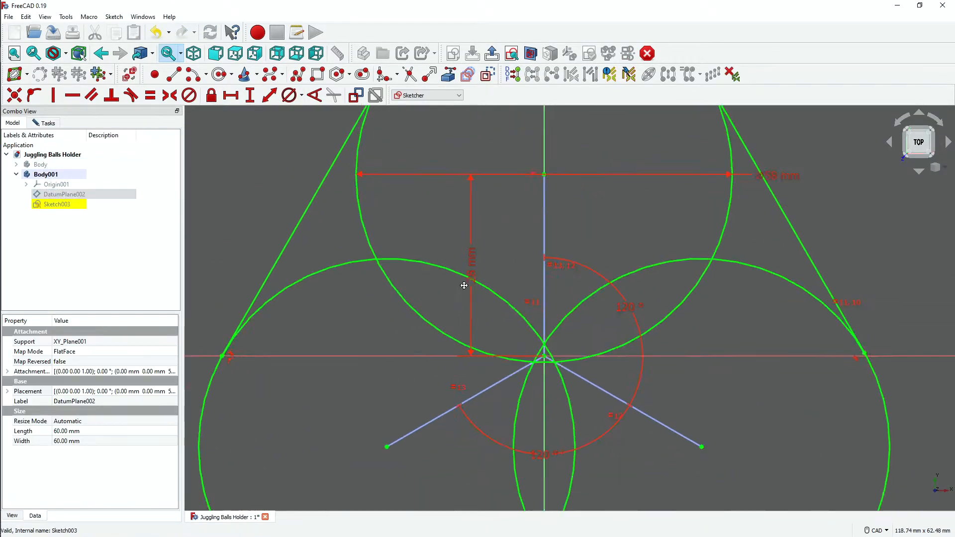
Trim the circles' inner arcs to leave a rounded-triangle outline around the construction lines
middle_click_drag(464, 285, 447, 308)
scroll(447, 307, "down", 3)
left_click(131, 95)
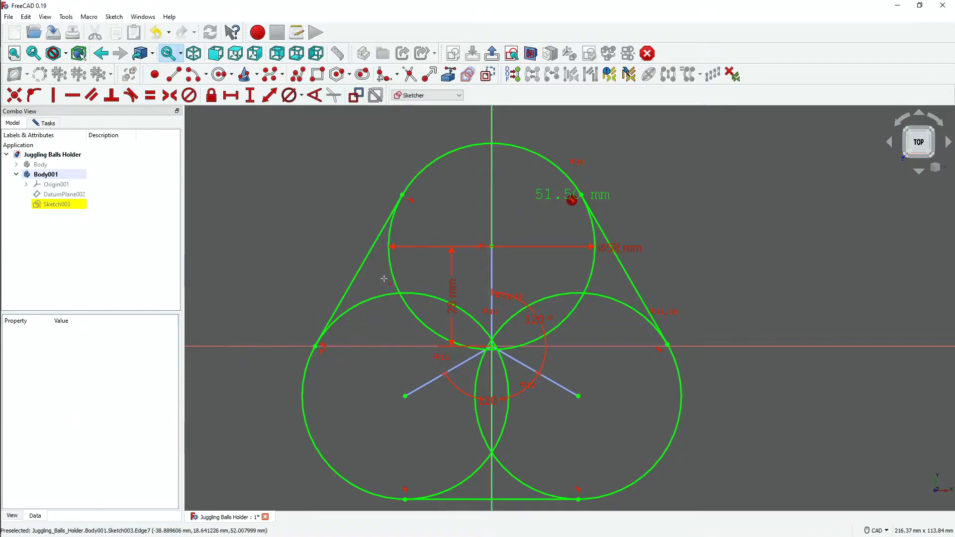
right_click(604, 284)
left_click(636, 157)
left_click(553, 332)
right_click(522, 460)
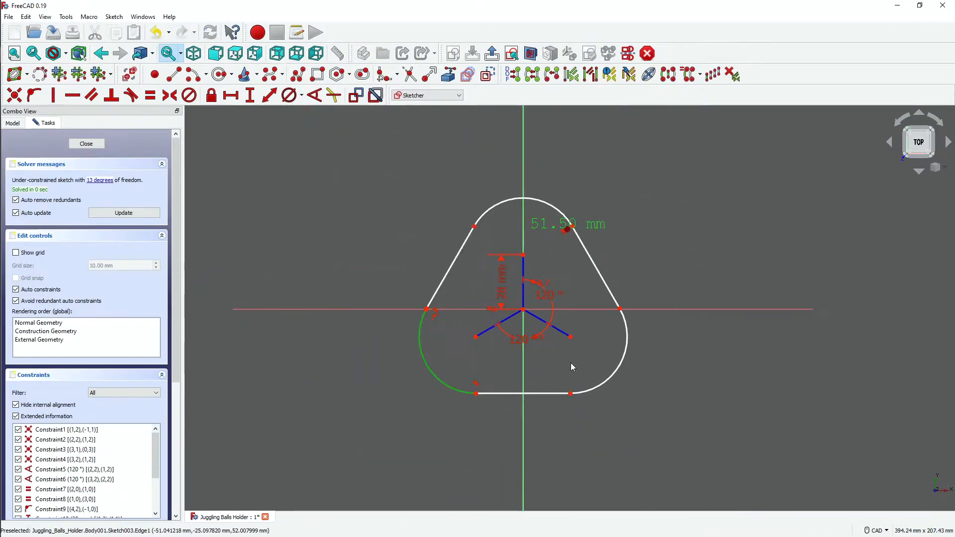
Add a diameter dimension to the outline's upper arc and constrain its vertical position
right_click(579, 188)
left_click(541, 178)
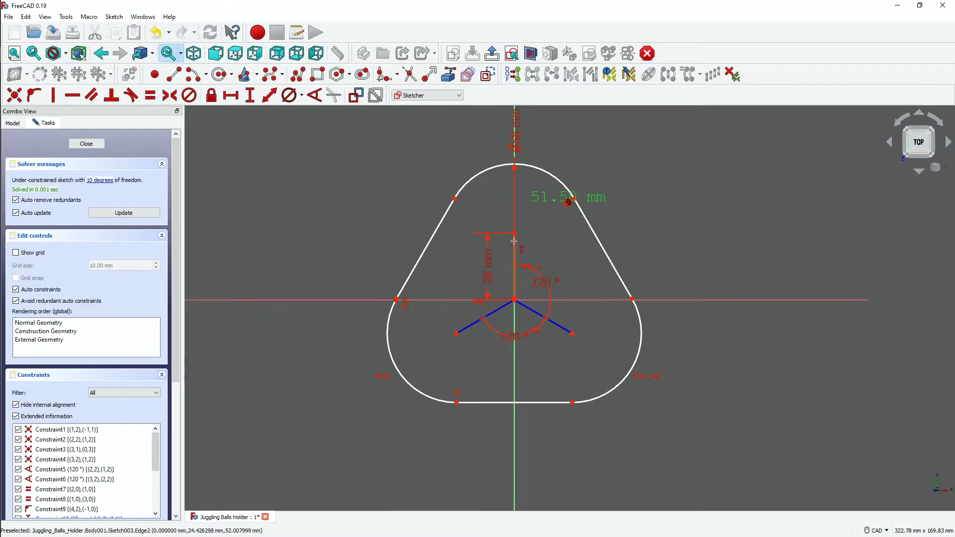
left_click(514, 234)
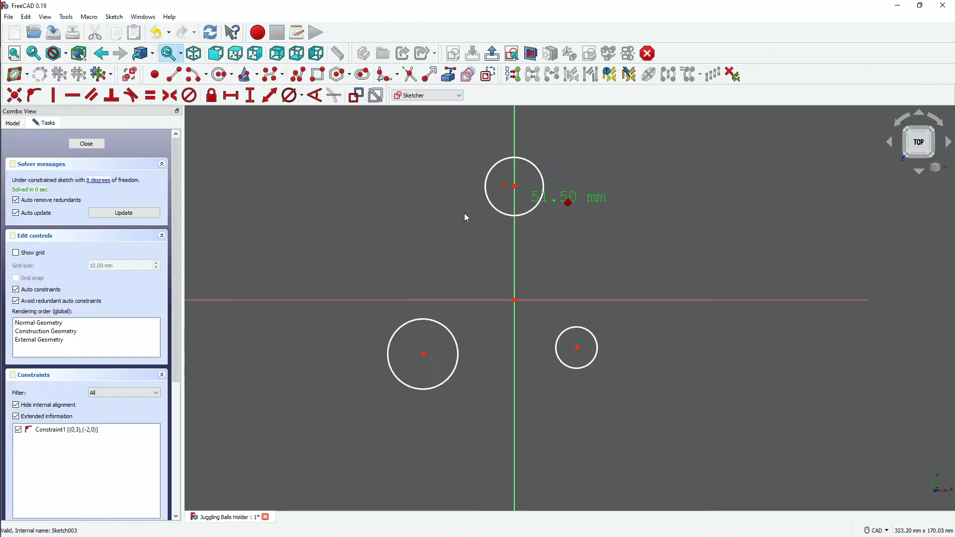
Make the three new circles equal and join their centres to the origin with 28 mm lines spaced 120° apart
mouse_move(442, 345)
left_mouse_down()
mouse_move(558, 209)
mouse_move(515, 253)
left_mouse_up()
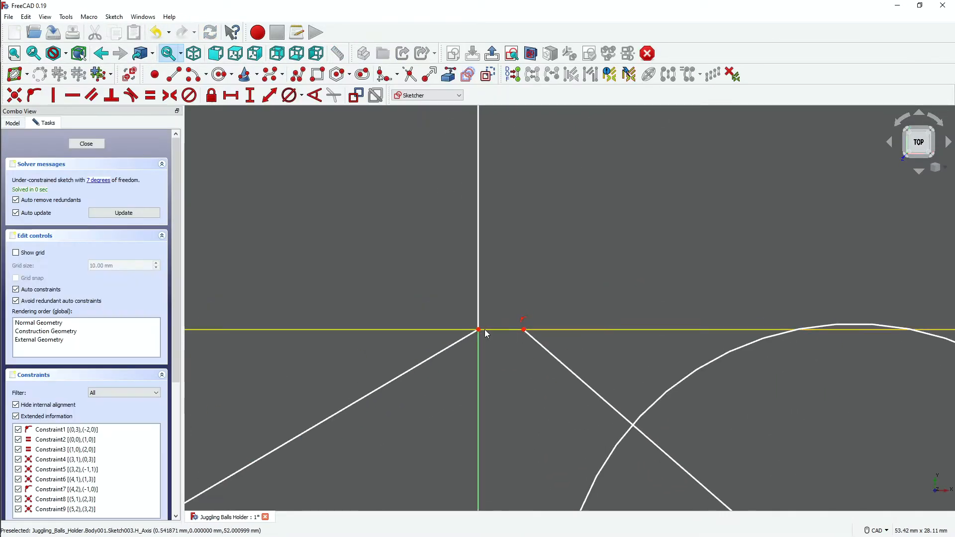
scroll(535, 254, "down", 5)
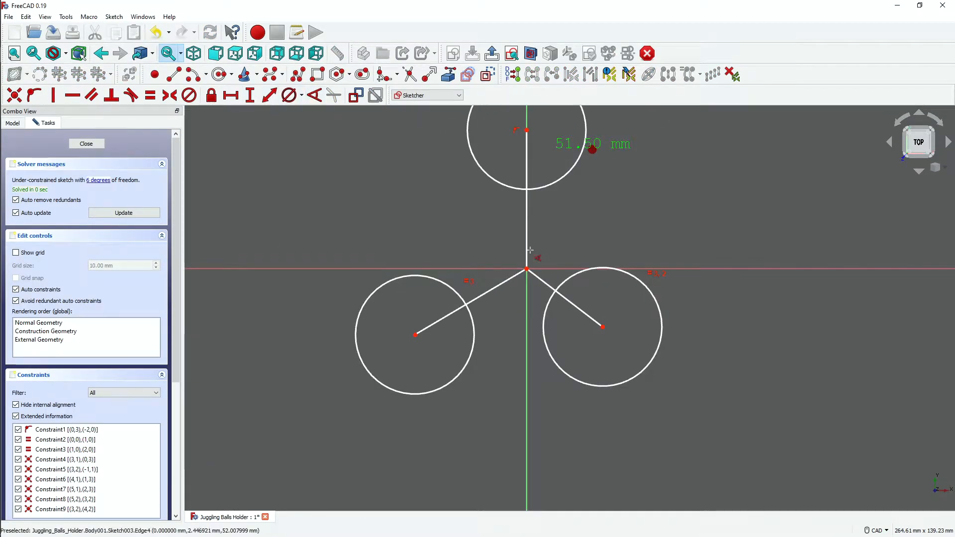
left_click(503, 285)
scroll(575, 282, "up", 2)
left_click(519, 272)
left_click(485, 273)
left_click(151, 95)
scroll(549, 263, "up", 1)
scroll(532, 329, "down", 4)
left_click(86, 144)
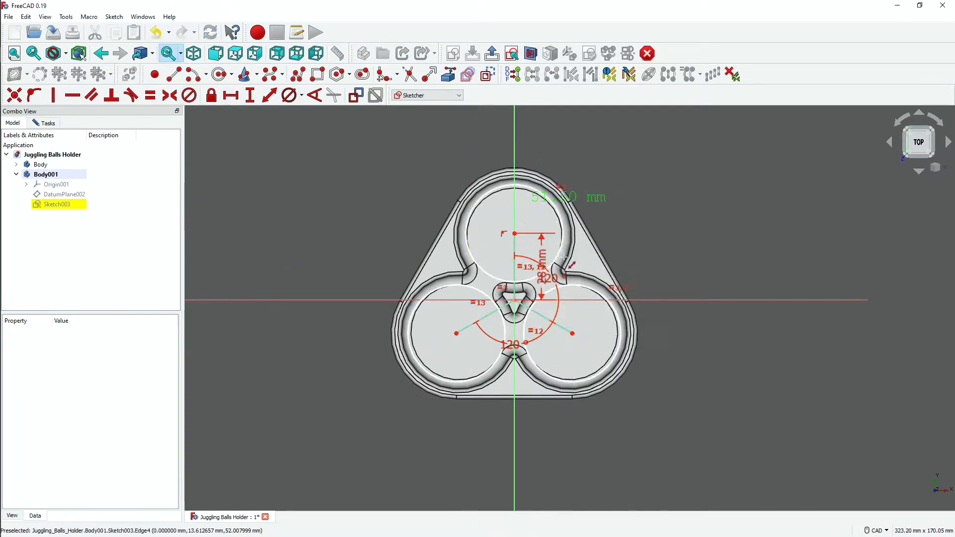
Apply a block constraint to the upper circle
left_click(560, 251)
left_click(548, 285)
left_click(189, 95)
left_click(560, 251)
left_click(559, 251)
left_click(536, 286)
left_click(44, 123)
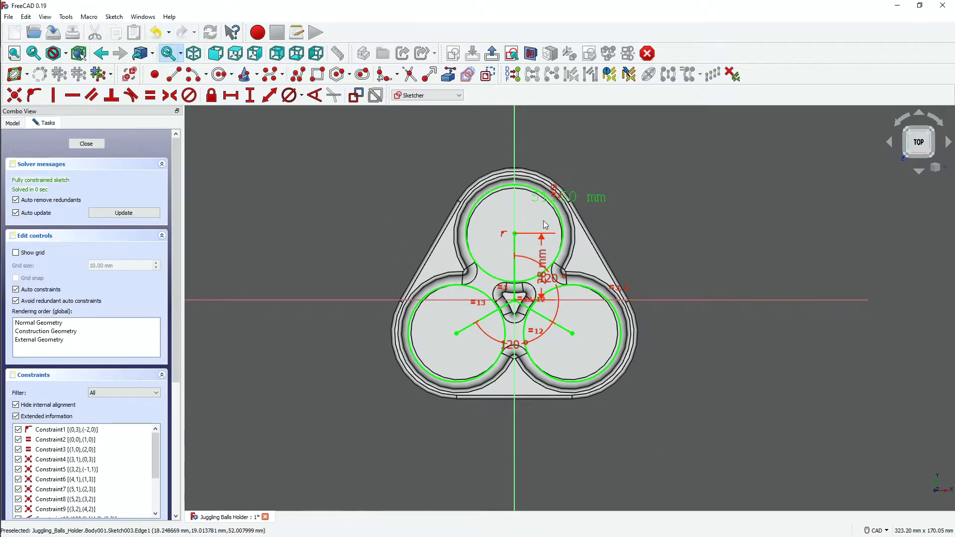
Replace the upper circle with a new one centred on the upper line's end, equal to the lower circles
scroll(552, 242, "up", 2)
scroll(91, 423, "down", 5)
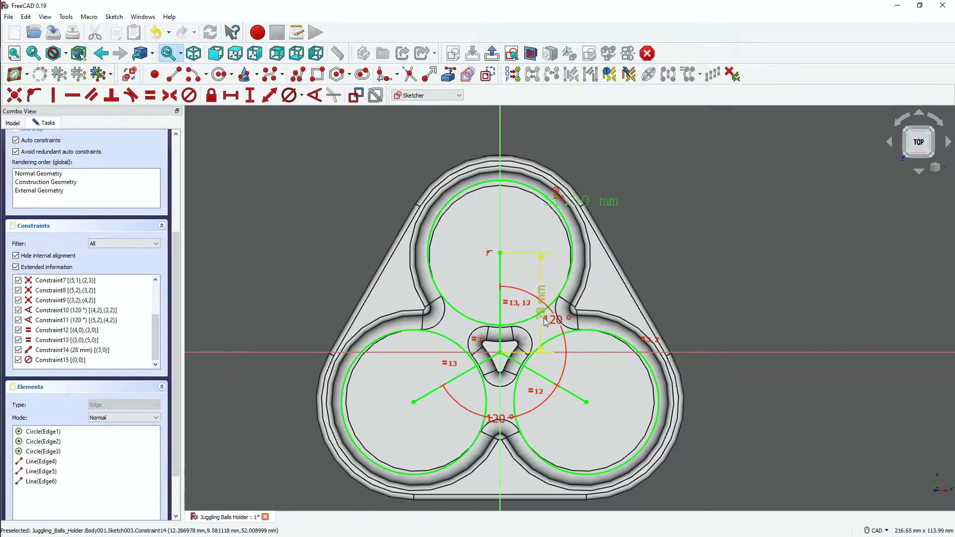
left_click(553, 202)
left_click(553, 202)
scroll(558, 202, "up", 6)
scroll(550, 149, "down", 5)
left_click(438, 284)
key("Delete")
left_click(609, 278)
left_click(597, 304)
left_click(398, 306)
left_click(151, 95)
Add a 55 mm diameter constraint to the upper circle
left_click(289, 95)
left_click(345, 180)
type("55")
key("Return")
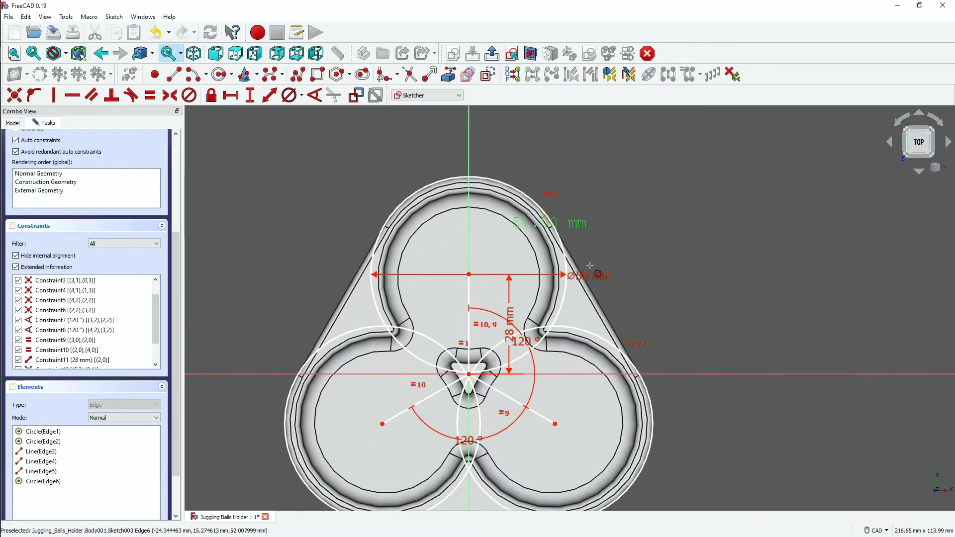
right_click(597, 242)
Set the upper circle's diameter to 57 mm
double_click(583, 278)
type("57")
key("Return")
Draw the outer lines along the circles' sides and base and make them tangent to the neighbouring circles
middle_click_drag(595, 417, 604, 349)
left_click(726, 446)
left_click(356, 497)
left_click(131, 95)
left_click(343, 230)
left_click(382, 183)
left_click(283, 313)
left_click(301, 314)
left_click(476, 462)
left_click(438, 469)
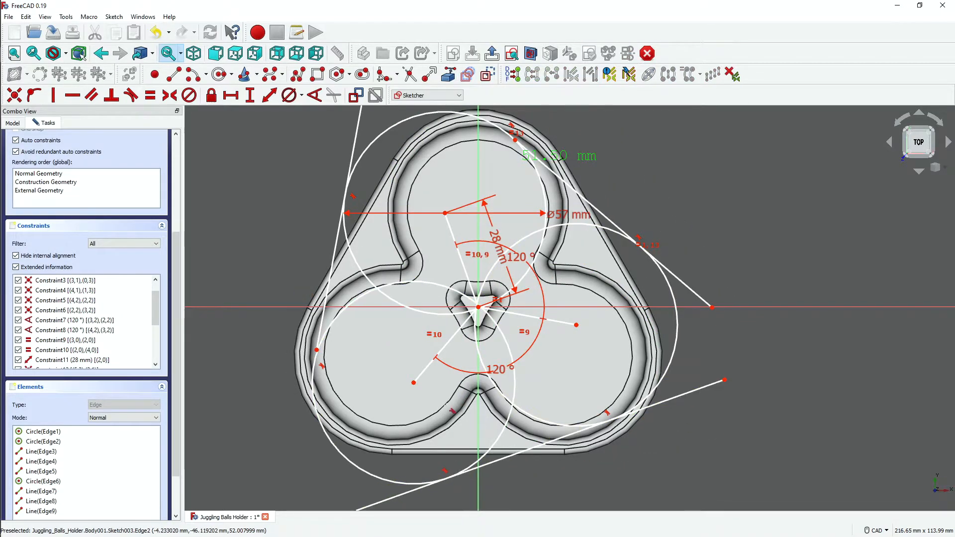
Constrain the line from the origin to the upper circle's centre to vertical
left_click(53, 95)
left_click(463, 265)
right_click(429, 172)
Browse the Sketcher commands in the Customize dialog and close it
right_click(521, 92)
left_click(555, 272)
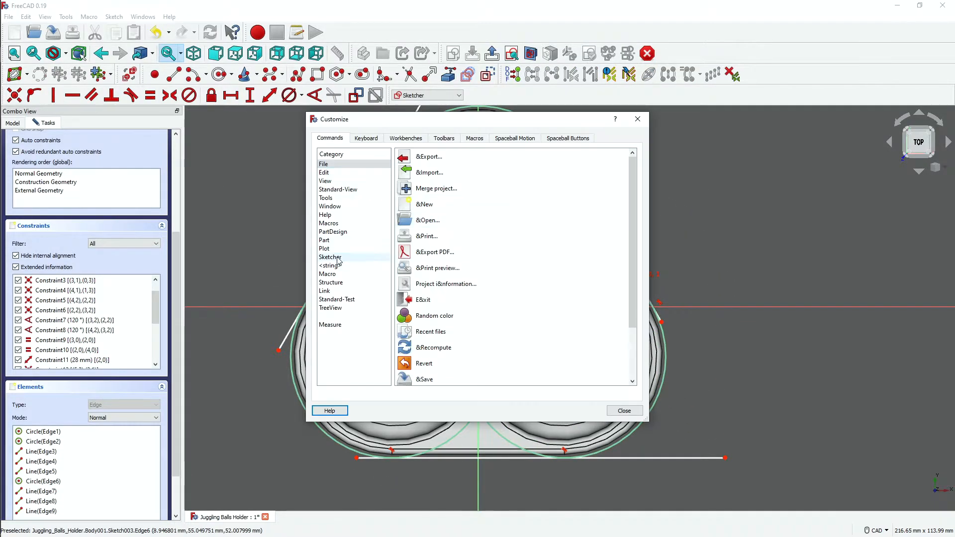
left_click(337, 259)
scroll(449, 344, "down", 20)
scroll(458, 361, "up", 2)
scroll(438, 338, "down", 8)
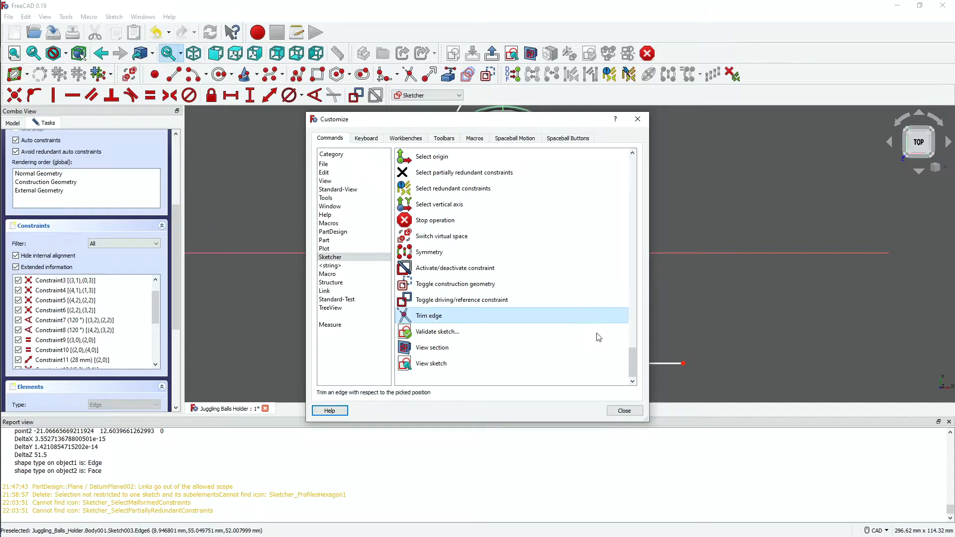
left_click(637, 119)
Close the report view and finish attaching the outer lines' endpoints tangentially to the circles
left_click(634, 365)
scroll(646, 274, "up", 9)
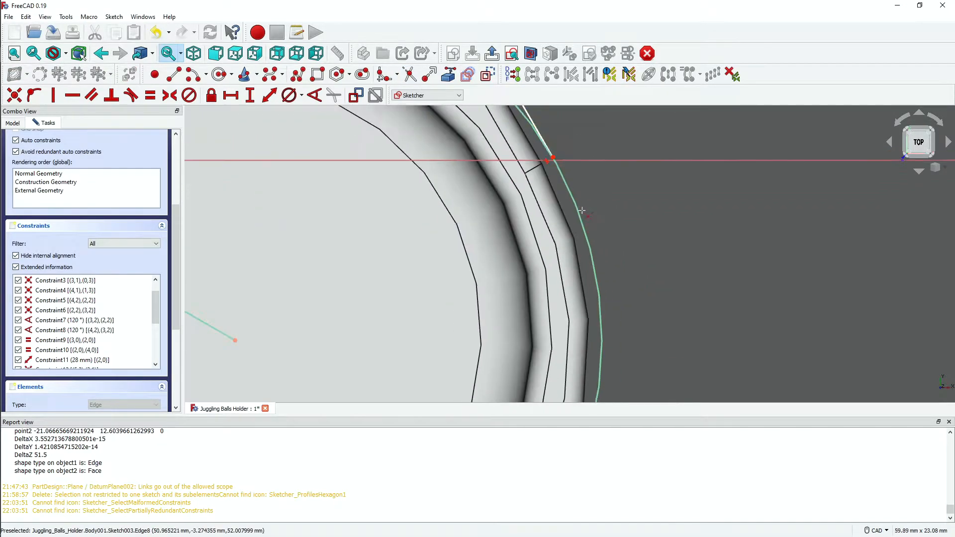
left_click(949, 422)
scroll(592, 209, "up", 5)
middle_click_drag(647, 319, 621, 348)
scroll(620, 348, "down", 8)
left_click(537, 280)
left_click(223, 251)
middle_click_drag(249, 252, 320, 259)
scroll(319, 258, "down", 8)
left_click(919, 143)
left_click(919, 171)
scroll(598, 384, "up", 6)
key("Escape")
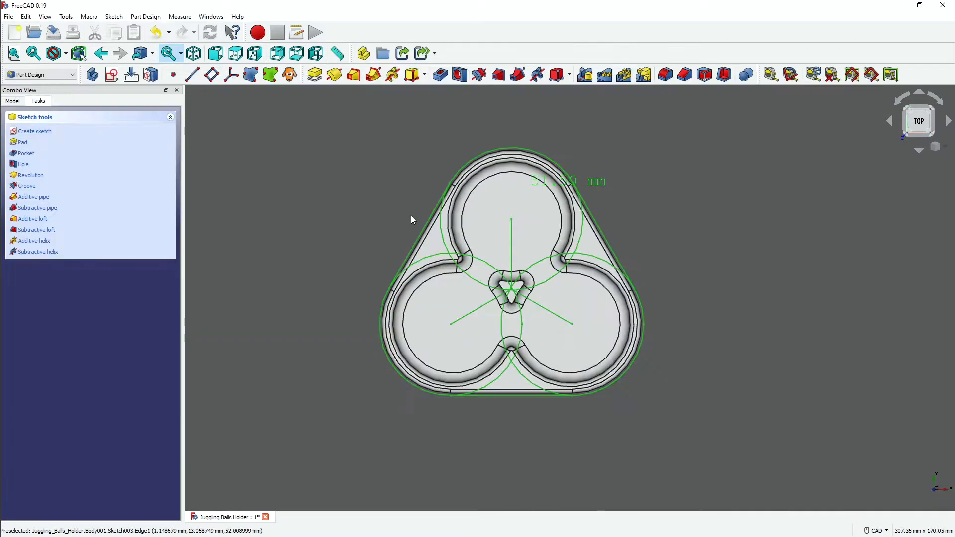
Try to pad the second body's sketch of overlapping circles and tangent lines
left_click(315, 74)
mouse_move(375, 259)
middle_mouse_down()
mouse_move(324, 238)
mouse_move(306, 214)
middle_mouse_up()
scroll(306, 214, "down", 1)
left_click(111, 122)
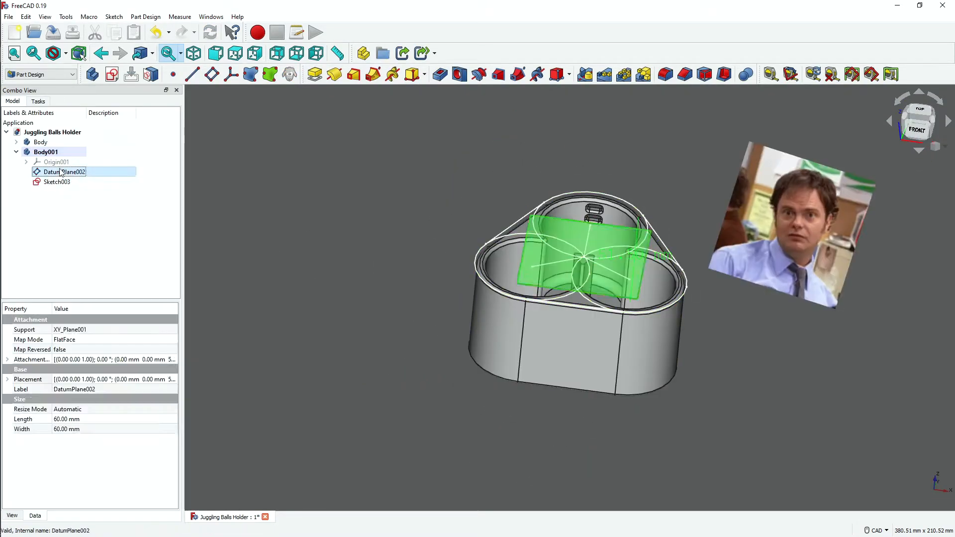
double_click(57, 182)
key("Escape")
middle_click_drag(379, 232, 329, 199)
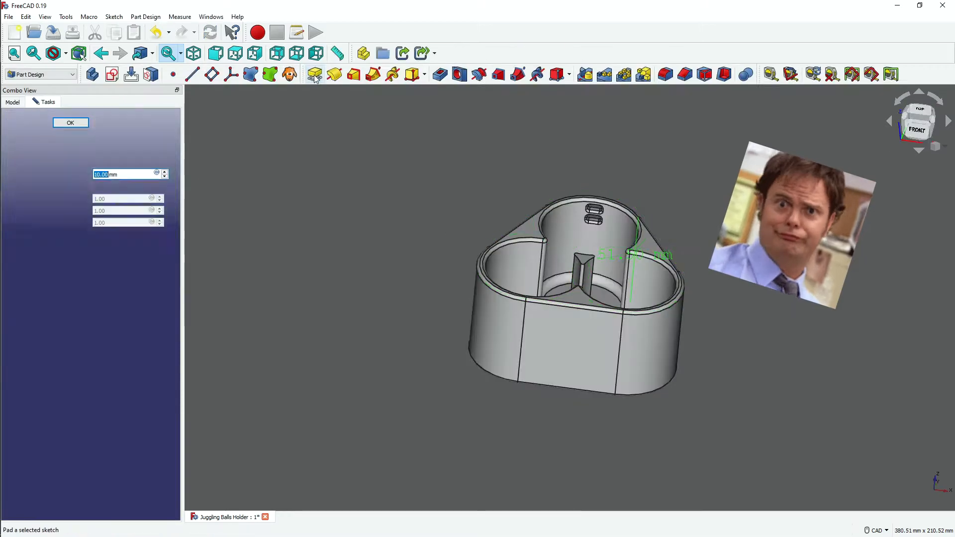
left_click(314, 74)
left_click(110, 122)
Reopen the second body's sketch and set the upper circle's diameter to 60 mm
left_click(919, 112)
left_click(13, 101)
double_click(49, 182)
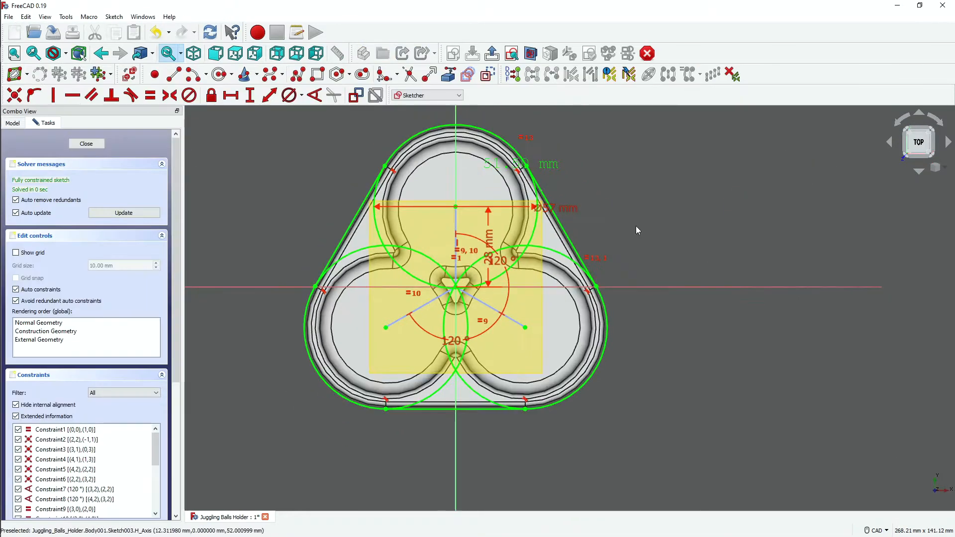
scroll(585, 247, "down", 2)
double_click(592, 211)
type("60")
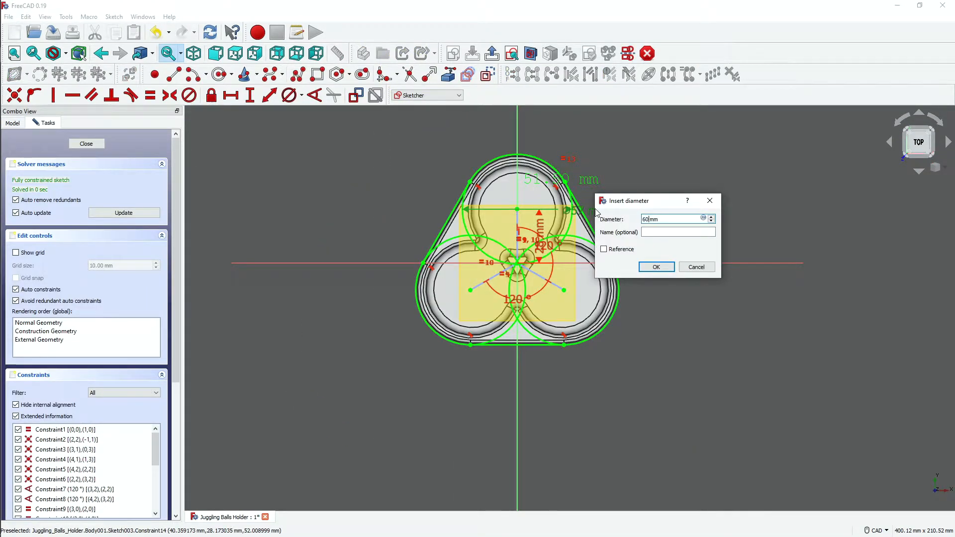
type("0")
key("Return")
Hide the second body's datum plane
scroll(485, 245, "up", 4)
scroll(570, 347, "down", 2)
left_click(12, 123)
left_click(64, 194)
key("space")
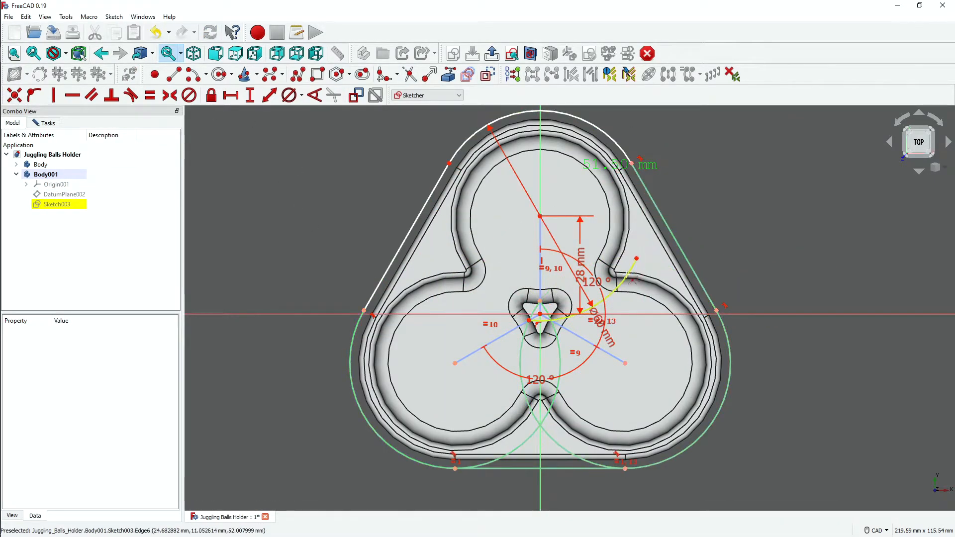
Trim away the inner arcs of the three circles to leave a closed rounded-triangle outline
left_click(627, 274)
left_click(46, 123)
scroll(74, 199, "down", 1)
left_click(521, 381)
left_click(548, 312)
scroll(523, 361, "down", 2)
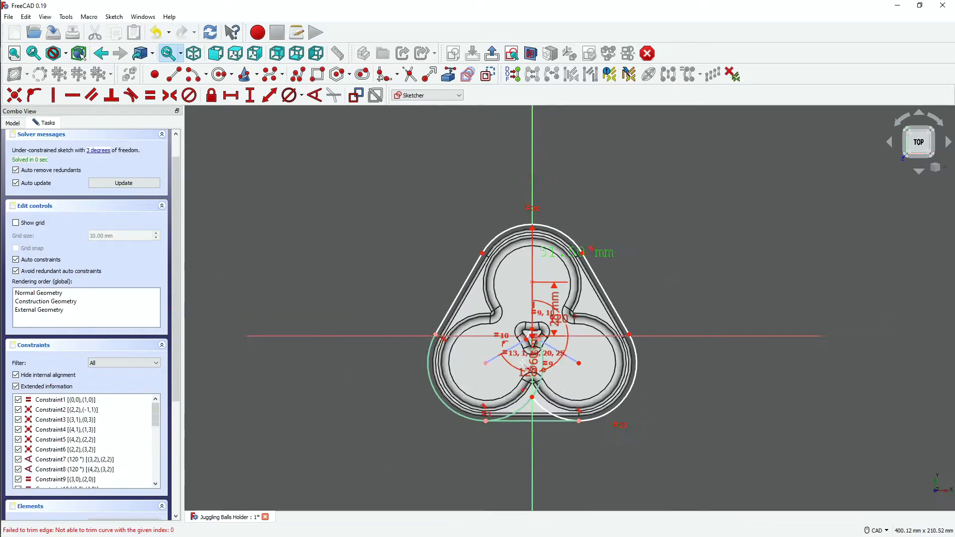
scroll(536, 359, "up", 5)
left_click(535, 279)
left_click(525, 294)
right_click(512, 343)
scroll(497, 341, "down", 3)
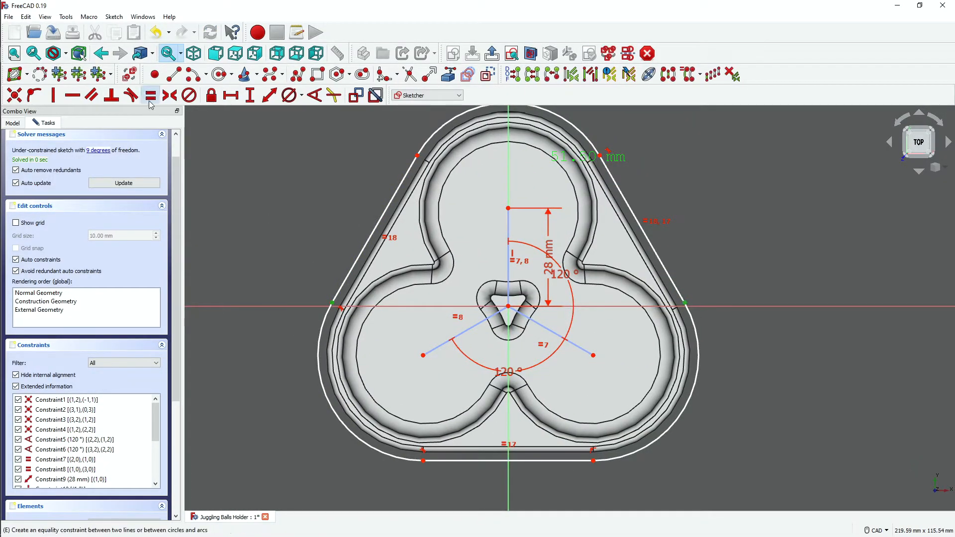
Pad the rounded-triangle outline to a length of 11 mm in the reversed direction
left_click(12, 123)
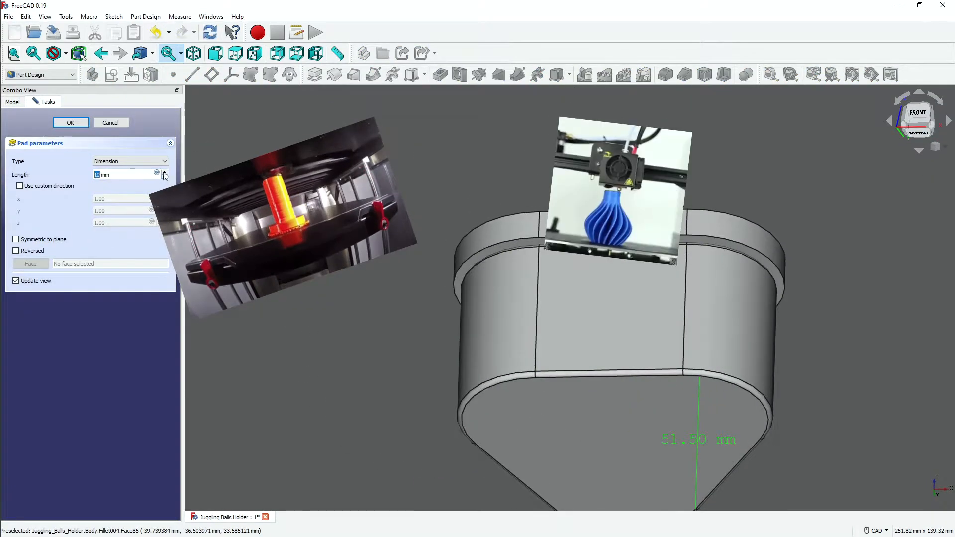
left_click(164, 173)
left_click(16, 251)
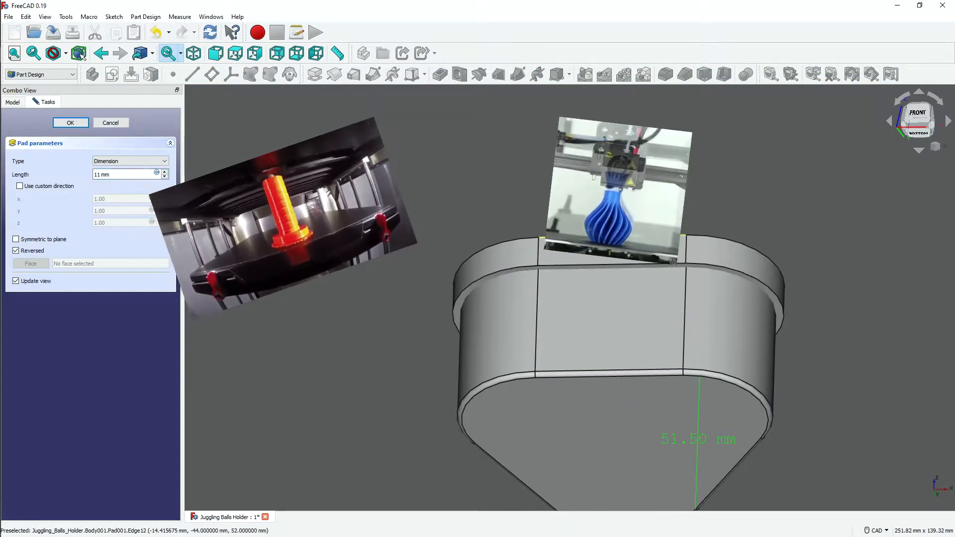
Inspect the padded lid on the holder from several sides
scroll(844, 142, "up", 1)
scroll(844, 142, "down", 4)
middle_click_drag(844, 143, 498, 231)
scroll(487, 240, "up", 1)
scroll(497, 251, "up", 3)
scroll(503, 256, "up", 5)
scroll(503, 256, "down", 7)
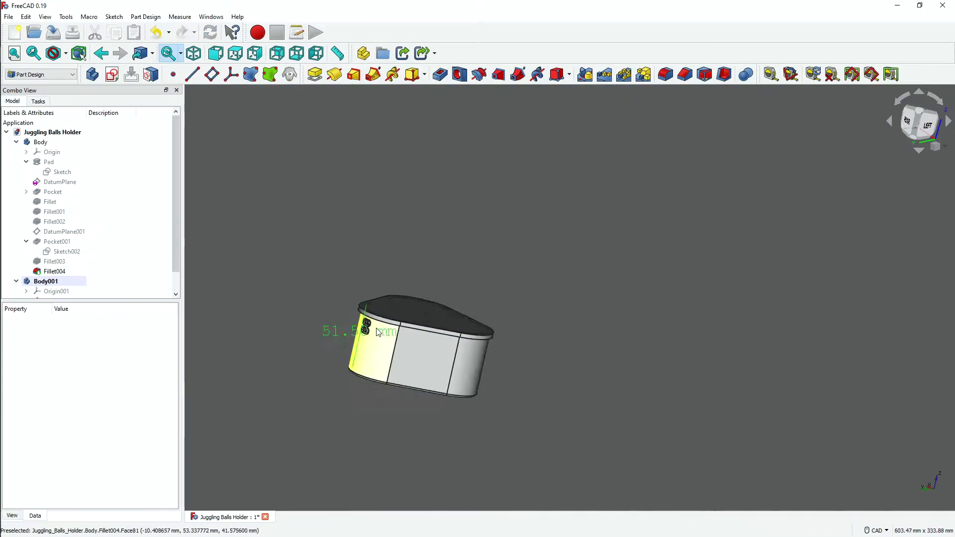
Create a datum plane in the lid body parallel to the XY plane, at a height of 48.5 mm
scroll(405, 303, "up", 5)
scroll(405, 303, "down", 2)
middle_click_drag(405, 303, 456, 209)
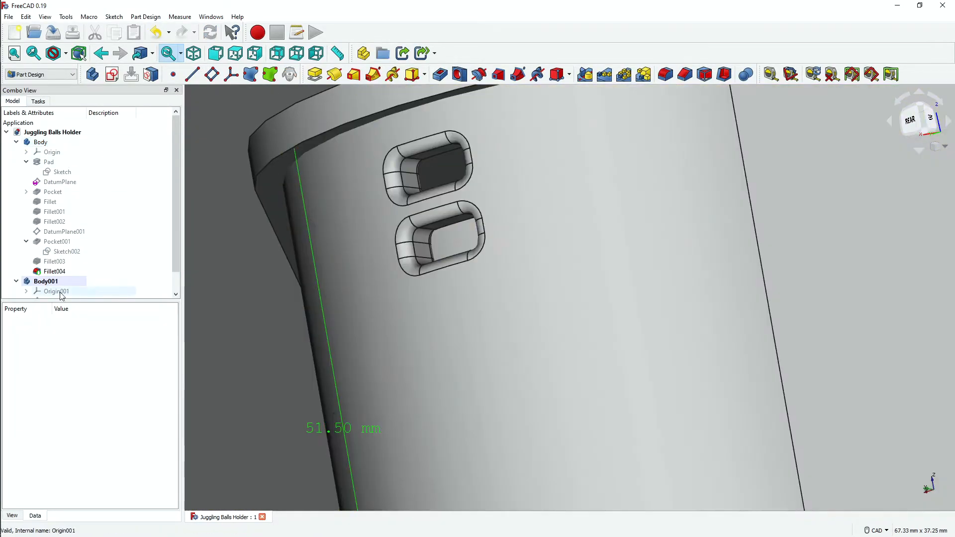
left_click(145, 16)
left_click(199, 274)
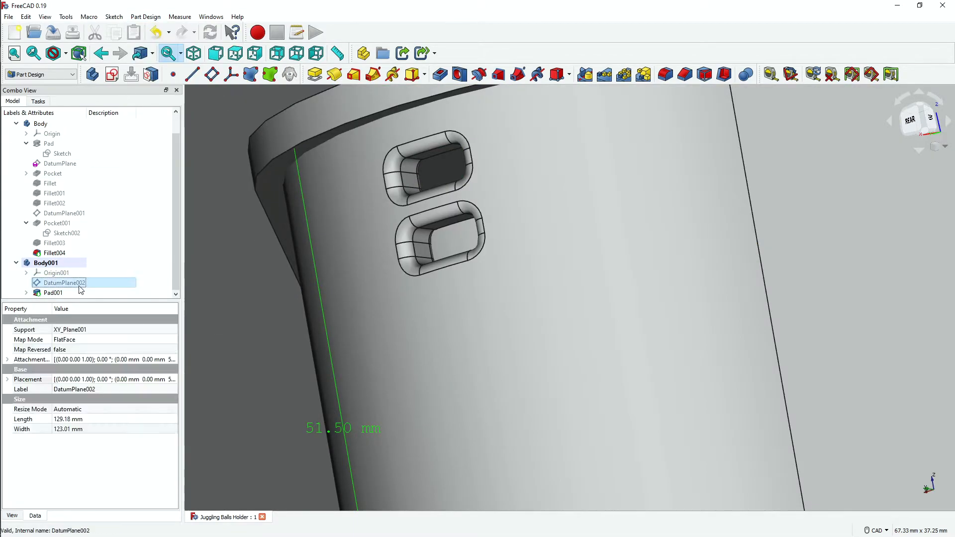
left_click(64, 283)
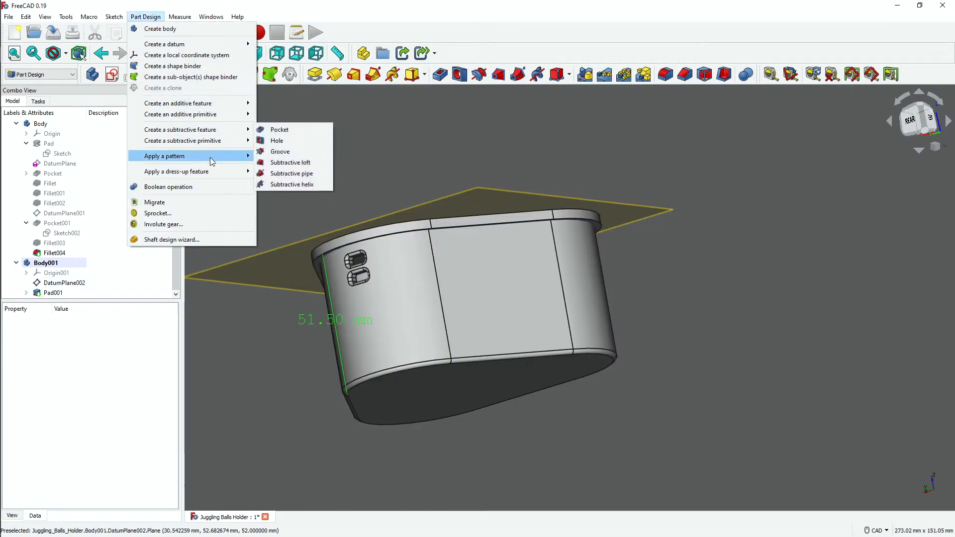
double_click(72, 284)
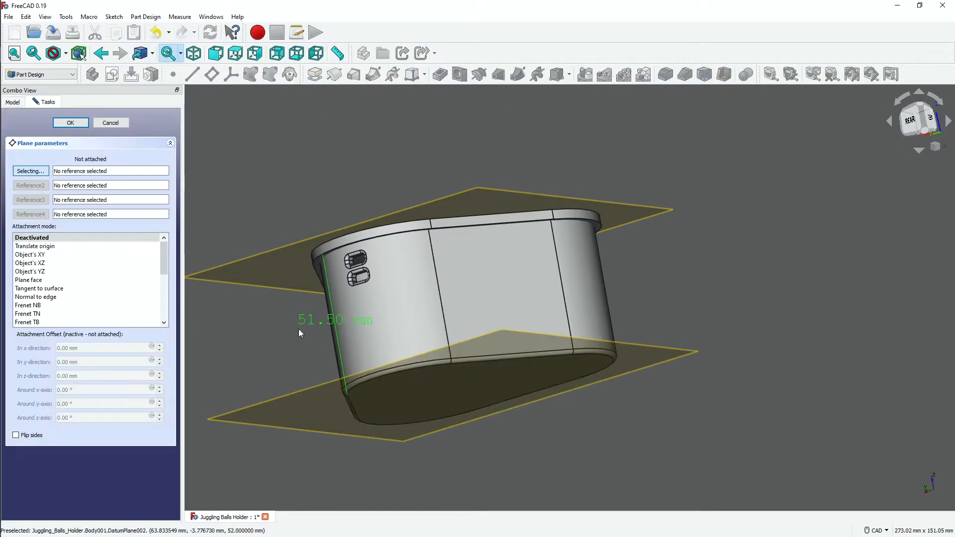
key("Return")
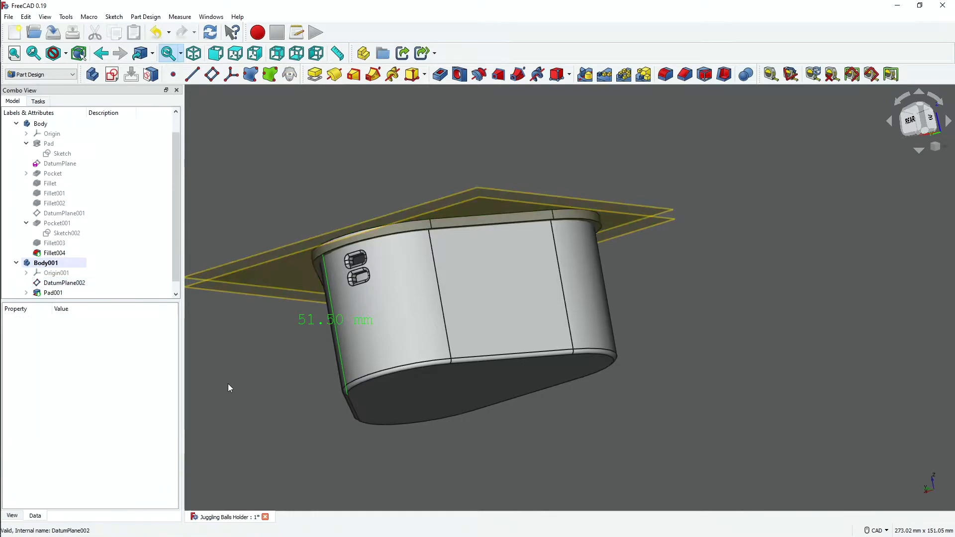
Start a sketch on the new datum plane and show the holder body as a reference
left_click(312, 271)
left_click(20, 142)
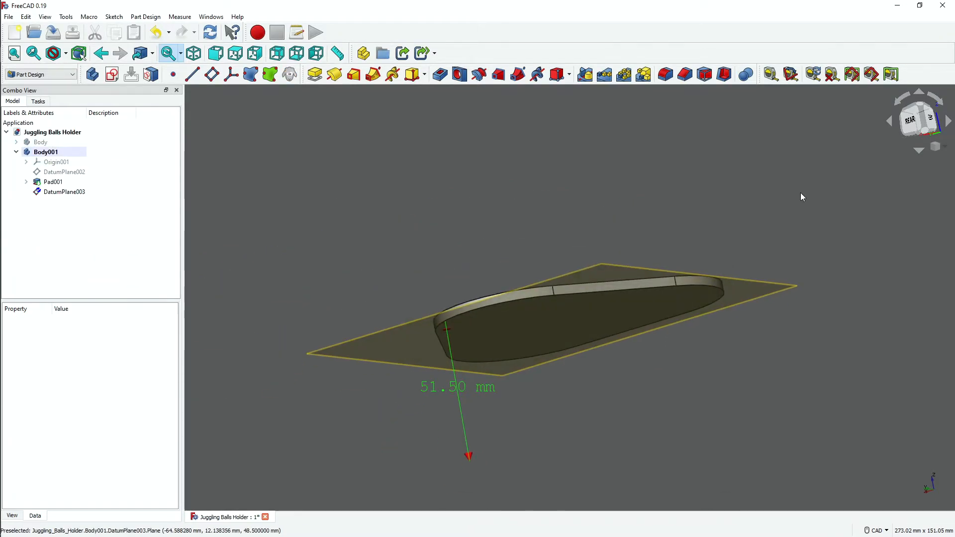
left_click(112, 74)
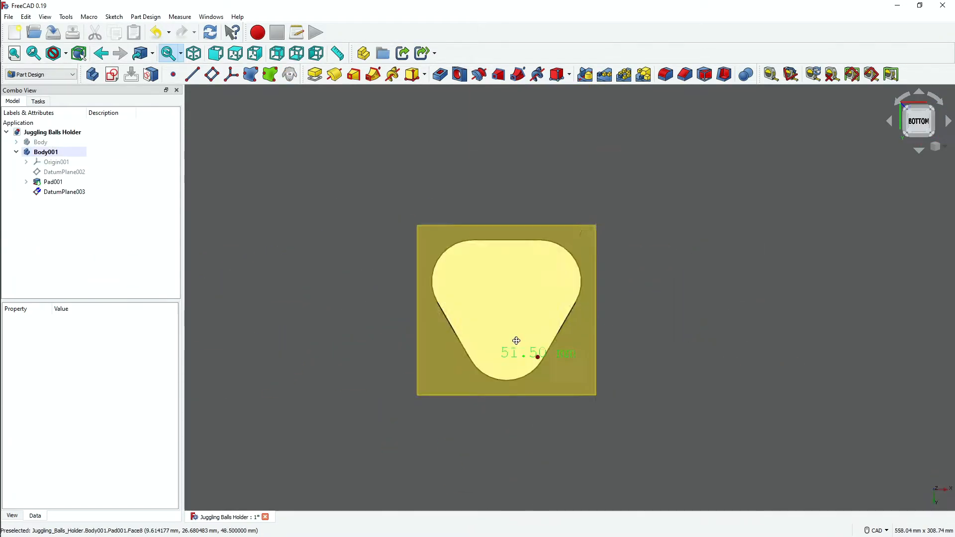
scroll(546, 341, "down", 5)
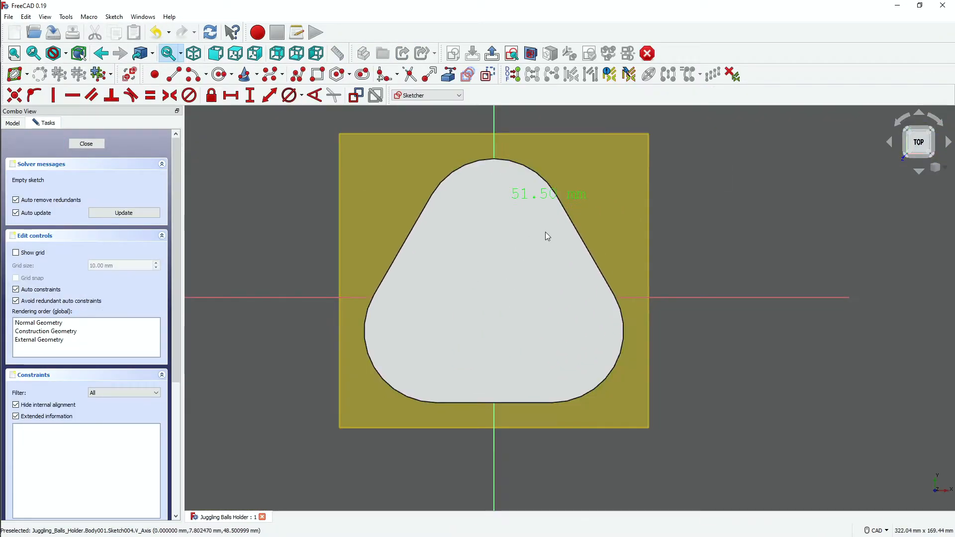
left_click(12, 123)
left_click(40, 165)
left_click(222, 228)
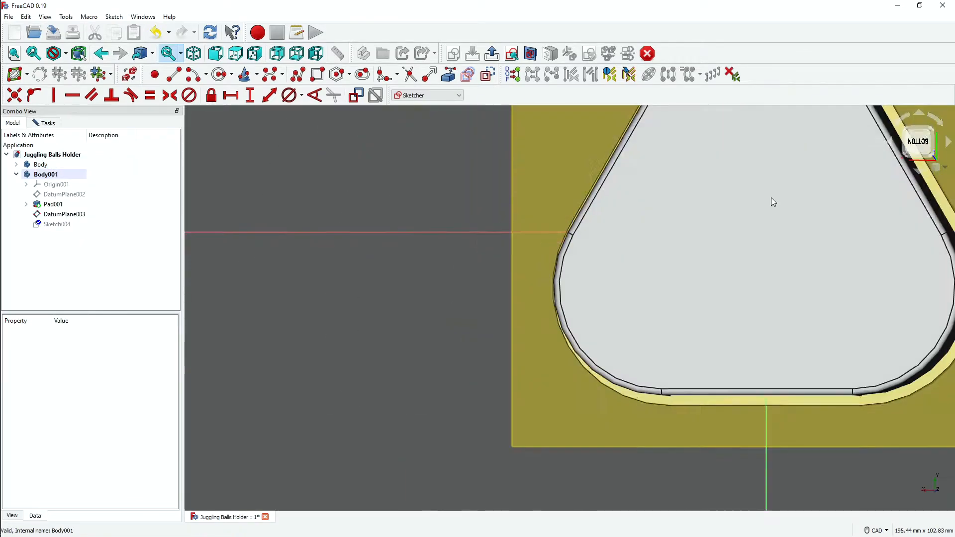
Hide the lid body and examine the holder's rim from below and above for the sketch outline
left_click(916, 142)
scroll(631, 299, "down", 3)
scroll(358, 260, "up", 3)
middle_click_drag(400, 410, 572, 284)
scroll(362, 224, "down", 1)
scroll(572, 283, "down", 6)
left_click(45, 175)
key("space")
scroll(556, 287, "up", 2)
left_click(918, 142)
scroll(511, 291, "up", 8)
middle_click_drag(511, 291, 485, 281)
scroll(343, 230, "down", 2)
left_click(394, 214)
scroll(375, 235, "up", 5)
scroll(487, 284, "down", 6)
key("2")
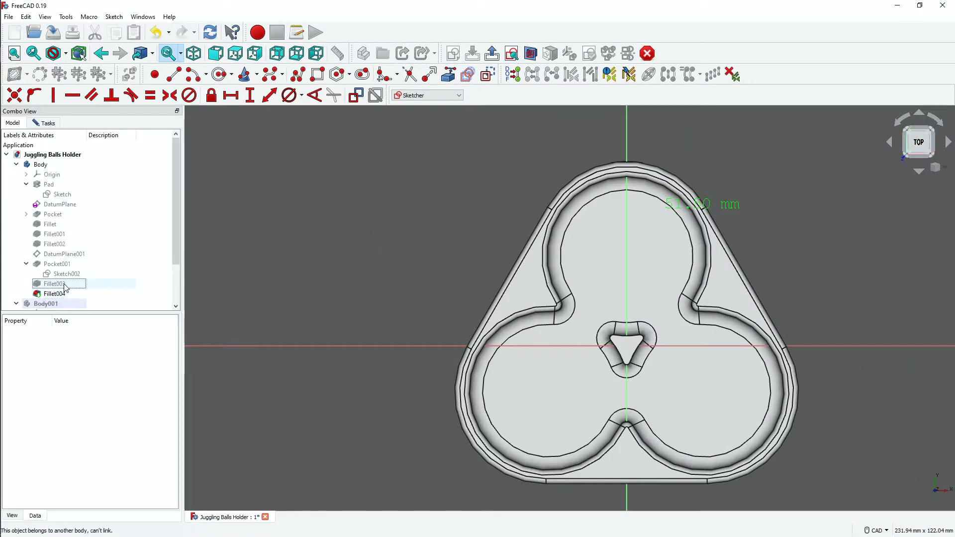
Compare the holder's rim before and after its last fillet by switching between the last two features
left_click(62, 283)
key("space")
left_click(348, 214)
middle_click_drag(423, 209, 364, 194)
scroll(110, 246, "down", 2)
middle_click_drag(452, 210, 466, 190)
left_click(912, 140)
scroll(66, 279, "up", 2)
left_click(60, 294)
key("space")
left_click(258, 224)
middle_click_drag(259, 223, 254, 198)
scroll(57, 283, "down", 2)
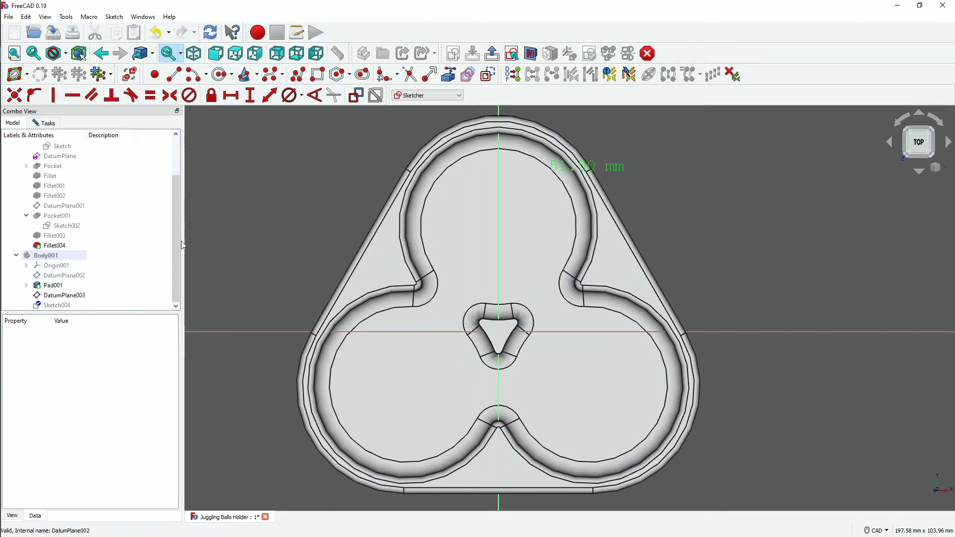
Hide the holder body and sketch three lines from the origin, one vertical and two sloping down to either side
scroll(303, 134, "up", 1)
middle_click_drag(578, 373, 754, 280)
scroll(642, 364, "down", 6)
left_click(919, 142)
scroll(733, 333, "up", 11)
left_click(41, 164)
key("space")
left_click(571, 161)
left_click(639, 375)
left_click(571, 317)
left_click(526, 354)
key("Escape")
Make the three lines equal in length and constrain the angles between them to 120°
left_click(571, 249)
left_click(599, 342)
left_click(548, 338)
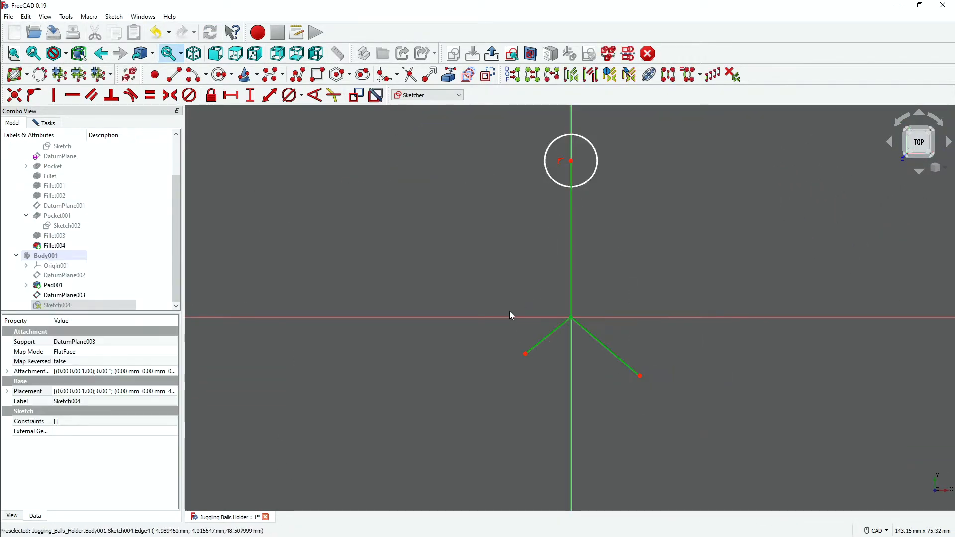
left_click(594, 338)
left_click(548, 336)
left_click(151, 95)
left_click(314, 95)
left_click(571, 291)
left_click(592, 334)
type("120")
key("Return")
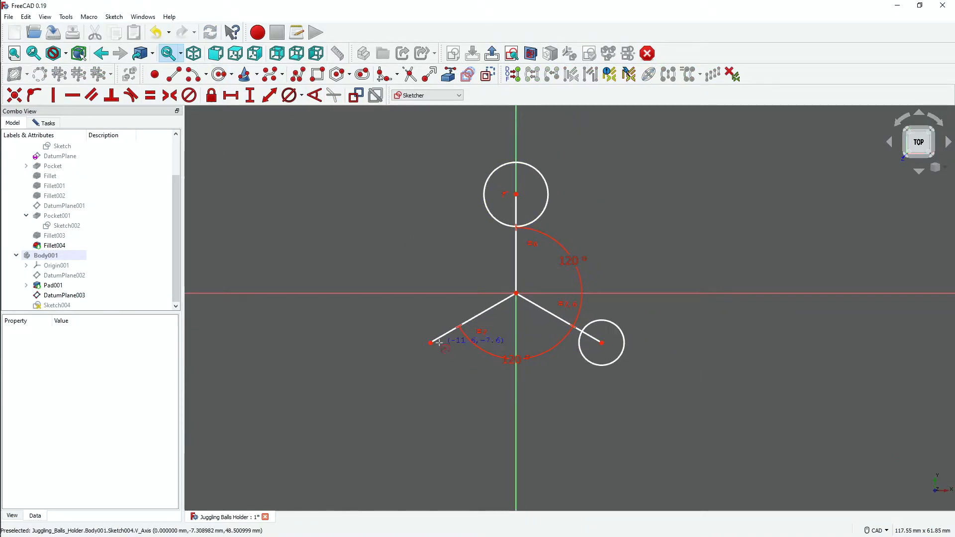
Constrain the circles centred on the line ends as equal with a 55 mm diameter, and set the vertical line's length to 28 mm
right_click(445, 343)
left_click(150, 95)
left_click(289, 95)
left_click(522, 200)
type("48")
left_click(269, 95)
left_click(515, 277)
type("28")
scroll(509, 280, "down", 2)
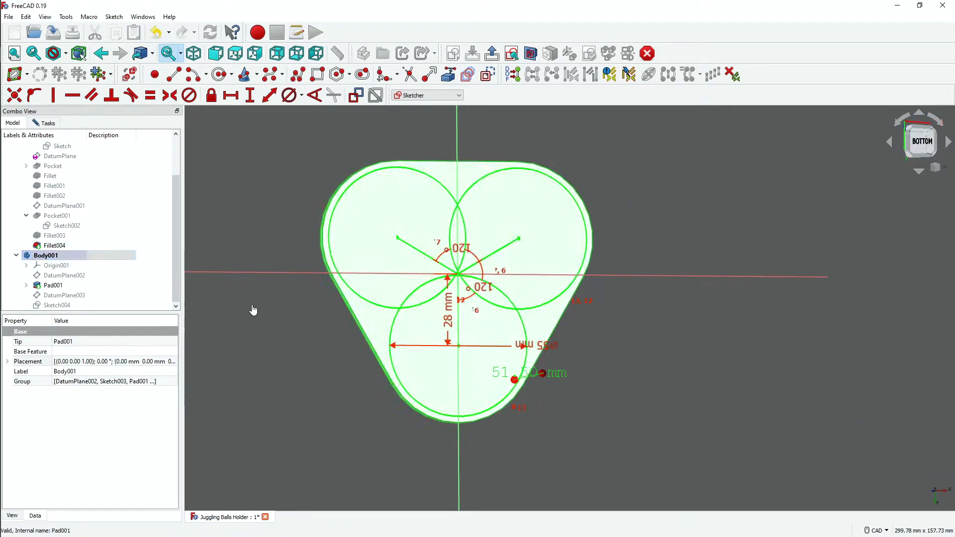
Measure the gap between the sketched circles and the lid's outer edge
left_click(253, 310)
scroll(377, 227, "up", 3)
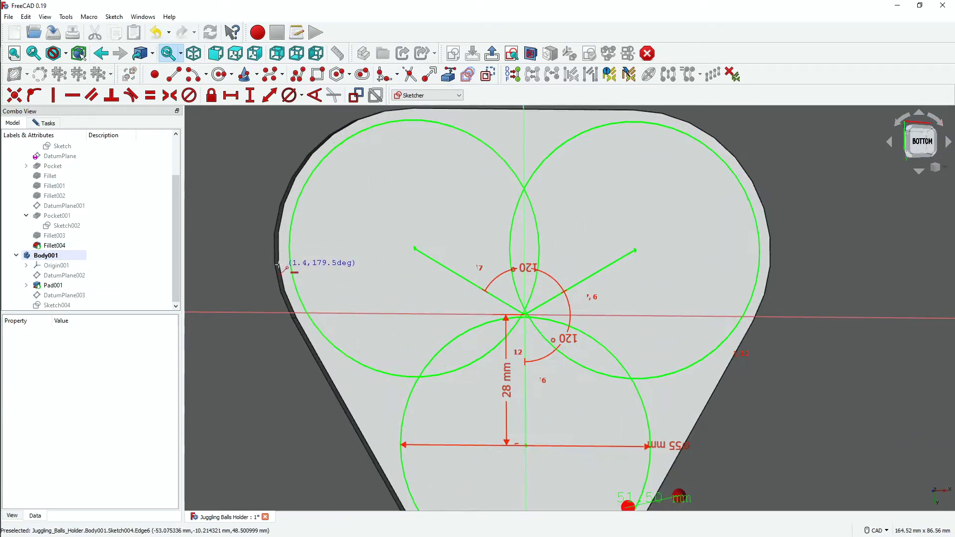
left_click(249, 95)
left_click(393, 328)
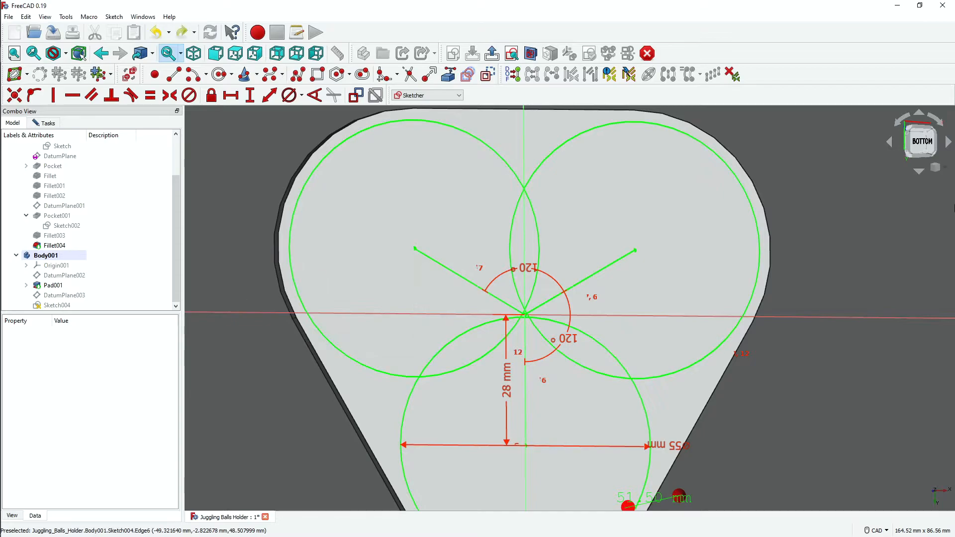
left_click(388, 117)
scroll(741, 121, "up", 2)
Draw three straight lines around the circles and make each tangent to its two neighbouring circles
scroll(551, 222, "down", 7)
left_click(600, 169)
left_click(637, 272)
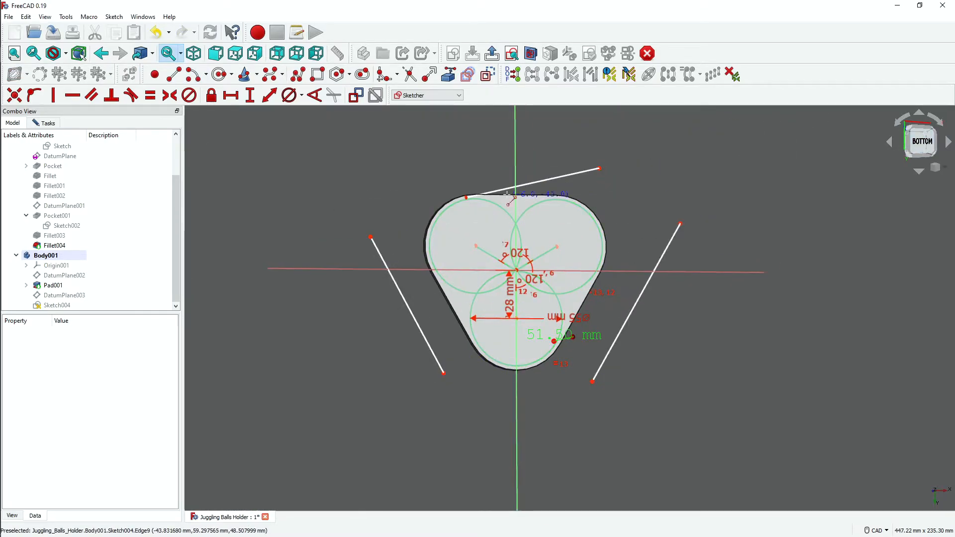
left_click(131, 95)
left_click(552, 179)
left_click(422, 331)
left_click(465, 321)
left_click(478, 346)
left_click(553, 348)
left_click(610, 351)
left_click(585, 314)
left_click(592, 279)
Hide the lid body and convert the three lines meeting at the origin to construction geometry
scroll(480, 260, "up", 5)
middle_click_drag(378, 264, 379, 270)
left_click(382, 270)
left_click(517, 287)
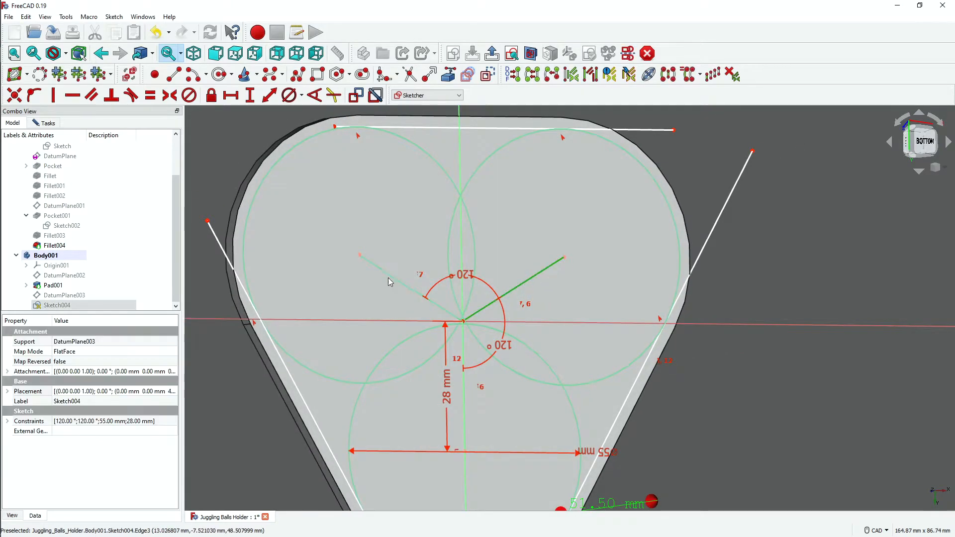
scroll(471, 398, "down", 2)
middle_click_drag(471, 390, 447, 308)
scroll(448, 308, "up", 4)
left_click(46, 256)
key("space")
left_click(919, 142)
scroll(497, 284, "down", 7)
scroll(522, 288, "up", 1)
left_click(504, 283)
left_click(534, 347)
left_click(465, 351)
right_click(304, 188)
Trim the overhanging ends of the outer lines back to their tangent points on the circles
left_click(363, 348)
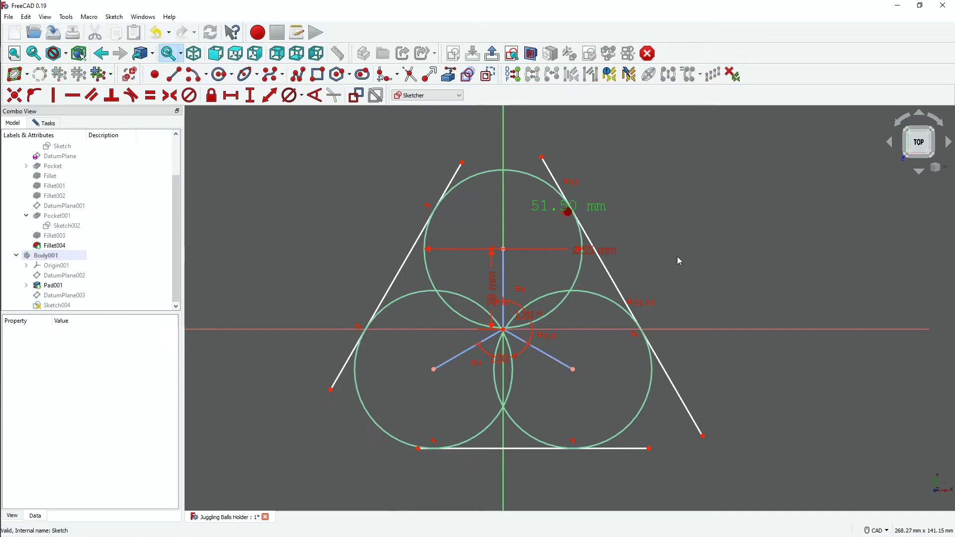
left_click(328, 449)
key("t")
left_click(348, 449)
Show the lid and holder bodies, check the sketch against the rim and close the sketch
left_click(46, 256)
key("space")
left_click(259, 267)
scroll(447, 318, "down", 5)
middle_click_drag(447, 398, 504, 318)
scroll(60, 209, "up", 2)
left_click(41, 164)
key("space")
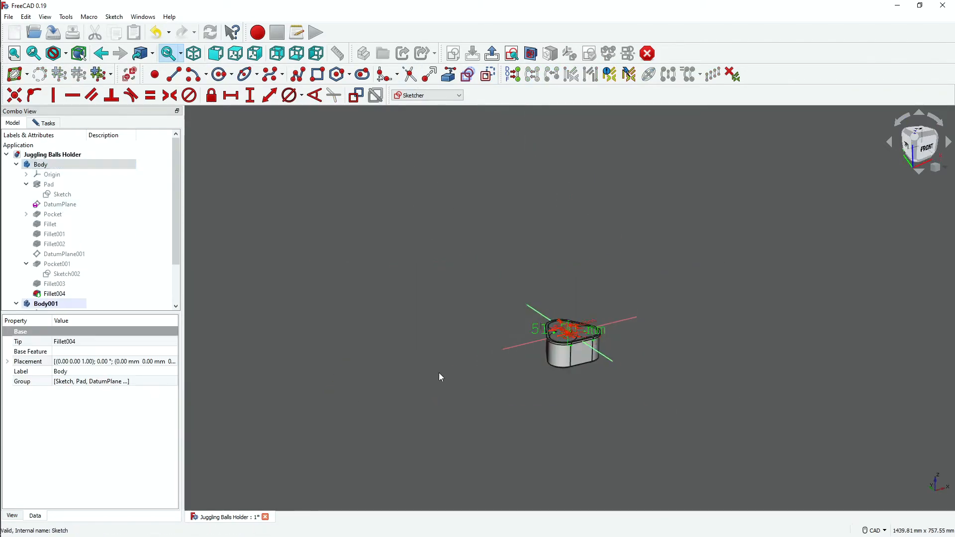
left_click(422, 374)
scroll(431, 329, "up", 12)
scroll(60, 278, "down", 2)
left_click(57, 306)
left_click(304, 189)
key("Escape")
Pocket the new sketch into the lid with a length of 2 mm
scroll(305, 190, "down", 5)
middle_click_drag(305, 190, 372, 261)
scroll(457, 280, "up", 7)
scroll(459, 279, "down", 8)
left_click(458, 280)
mouse_move(459, 280)
middle_mouse_down()
mouse_move(507, 216)
mouse_move(566, 307)
mouse_move(782, 176)
mouse_move(256, 164)
mouse_move(298, 129)
middle_mouse_up()
scroll(256, 165, "up", 3)
left_click(56, 293)
left_click(440, 74)
scroll(272, 189, "down", 2)
left_click(16, 198)
scroll(591, 378, "up", 4)
triple_click(164, 178)
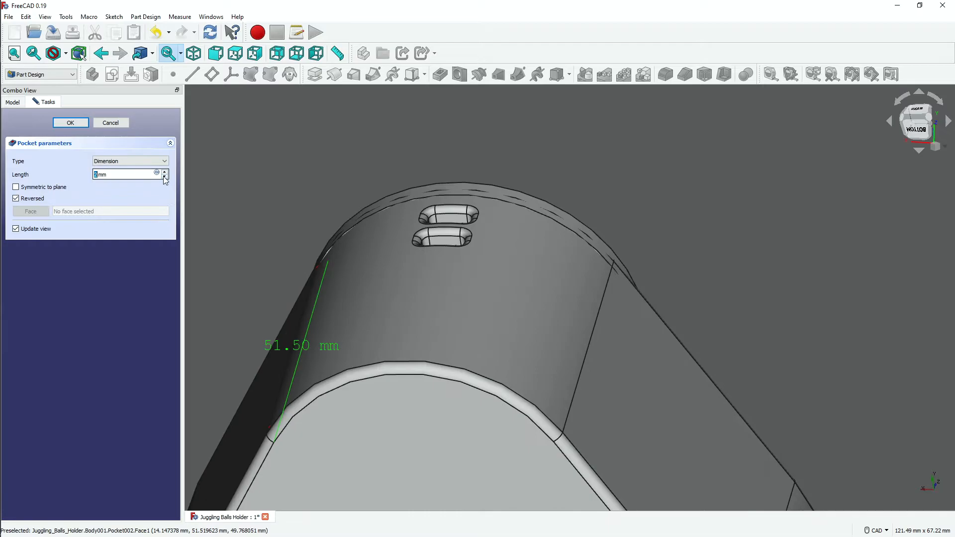
left_click(17, 199)
left_click(71, 123)
Hide the holder body and reverse the direction of the lid's pocket
left_click(44, 144)
key("space")
double_click(54, 293)
left_click(16, 199)
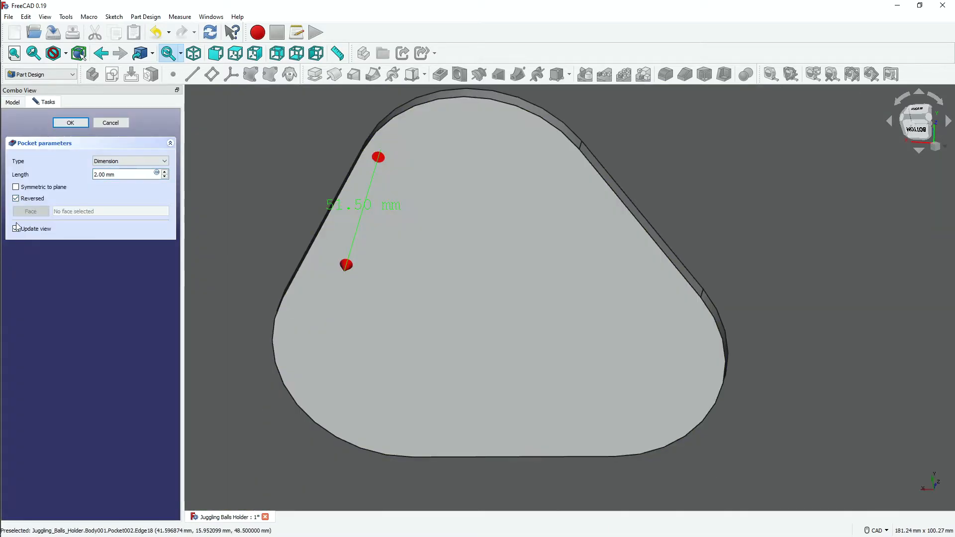
left_click(71, 122)
Correct the pocket's sketch to a closed rounded-triangle outline and open the pocket's length for editing
double_click(53, 293)
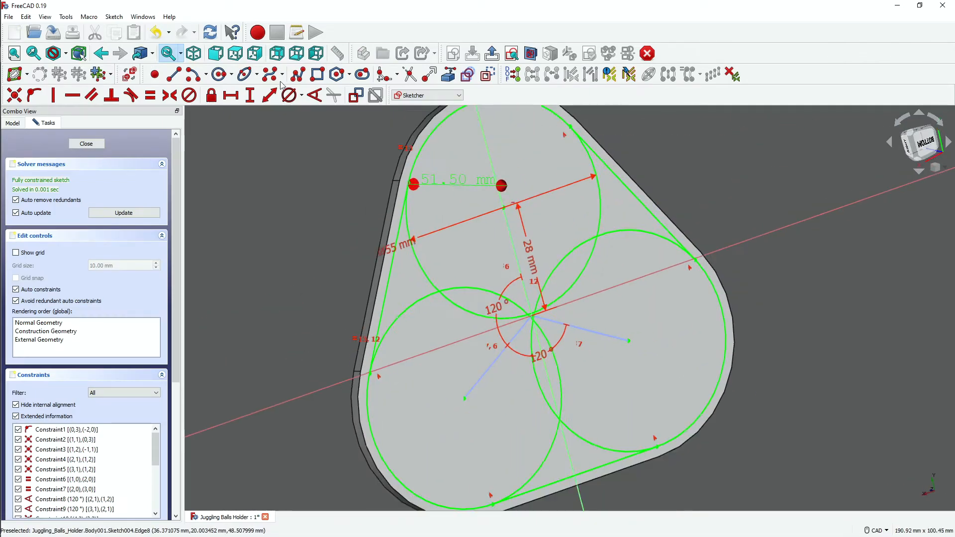
left_click(86, 143)
double_click(125, 176)
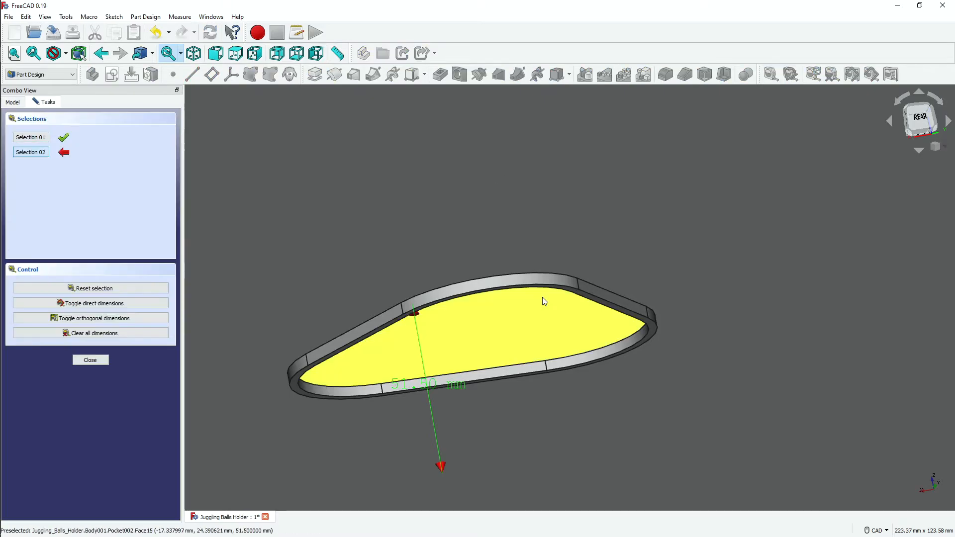
Measure the lid's thickness above the pocket floor and set the pocket's length to 2 mm
left_click(543, 297)
middle_click_drag(543, 297, 500, 372)
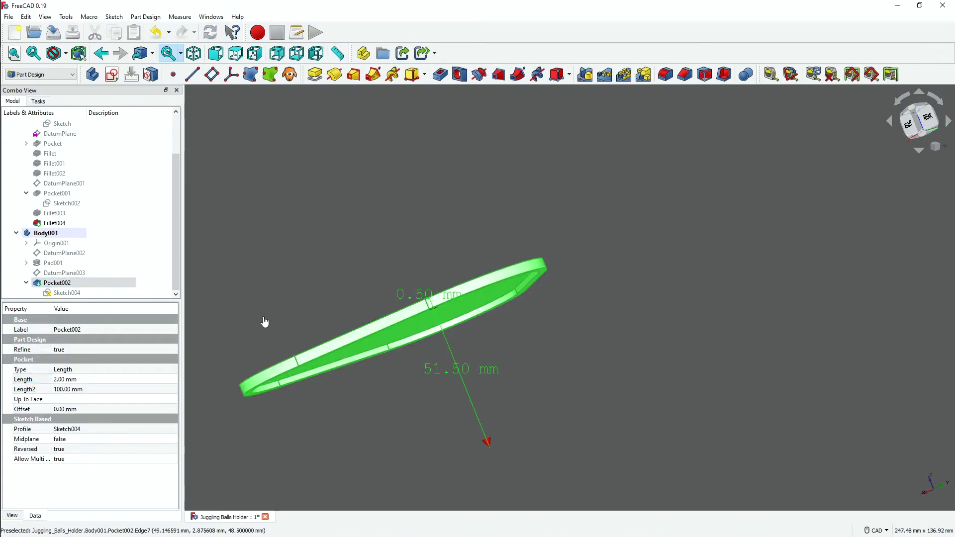
left_click(264, 317)
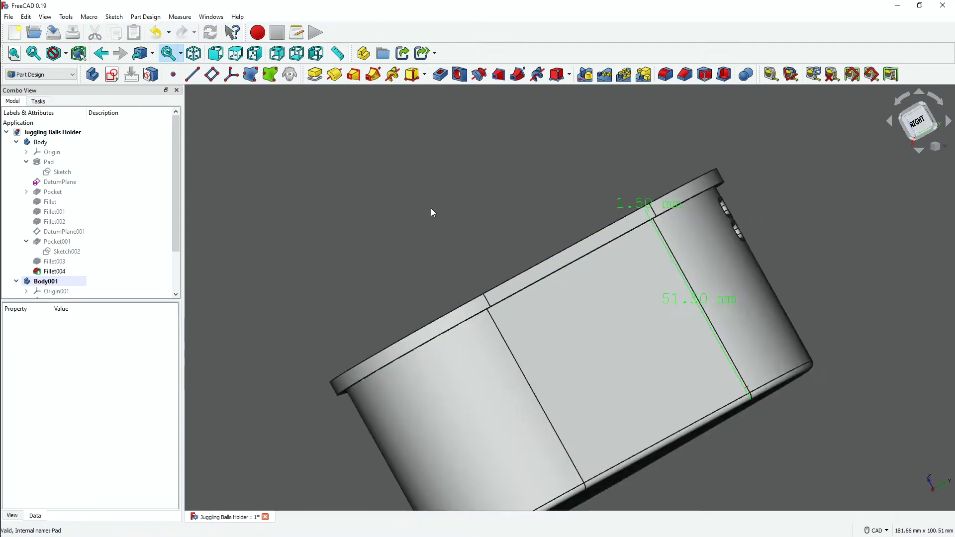
Fillet the edges of the lid's top face and pocket floor, and try a further fillet on the lid
middle_click_drag(432, 211, 564, 127)
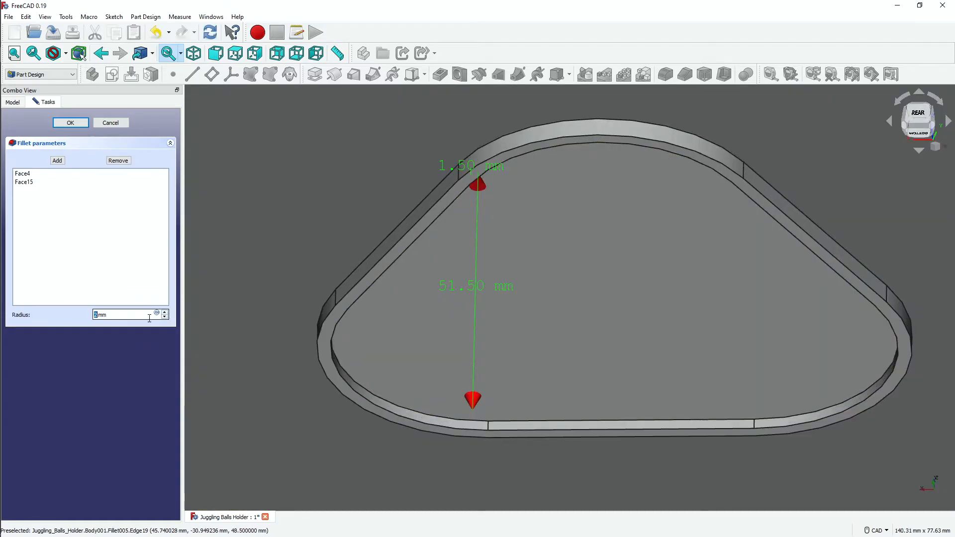
key("Return")
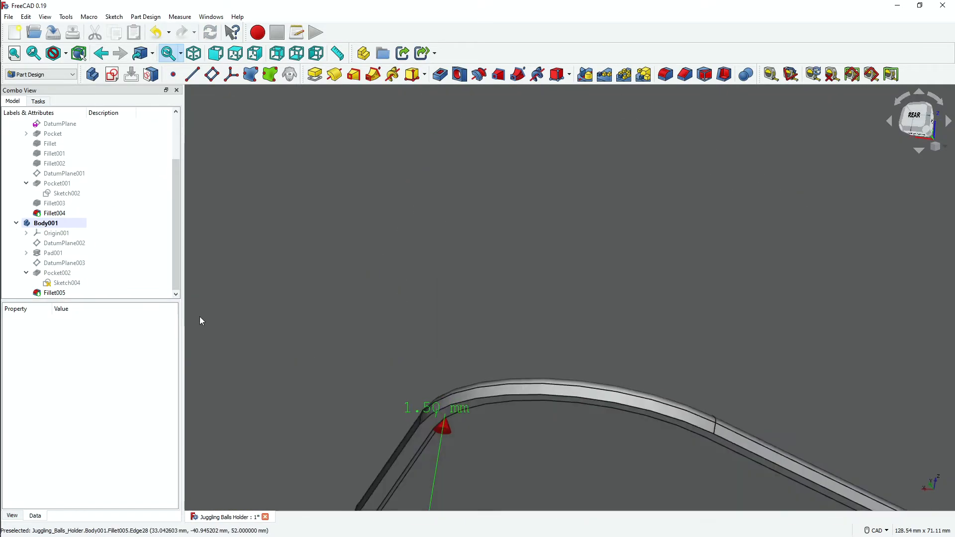
left_click(479, 297)
left_click(665, 74)
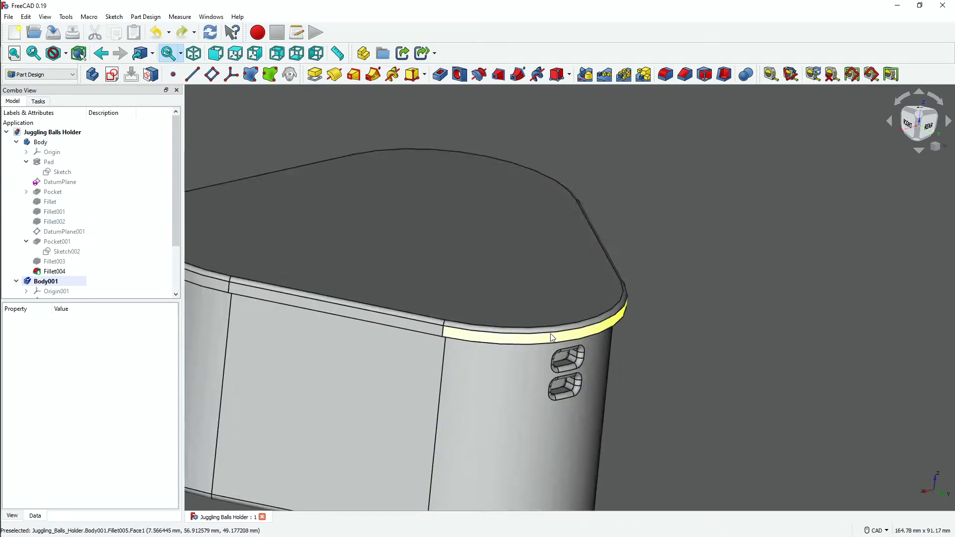
left_click(64, 243)
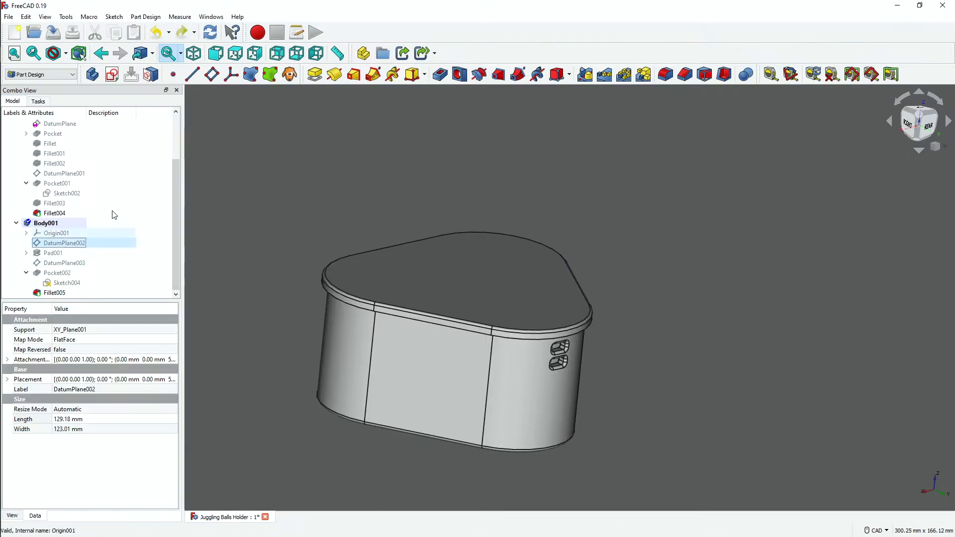
Sketch a 10 mm circle on the lid's vertical axis, 45 mm from the origin, and pad it into a knob
left_click(113, 74)
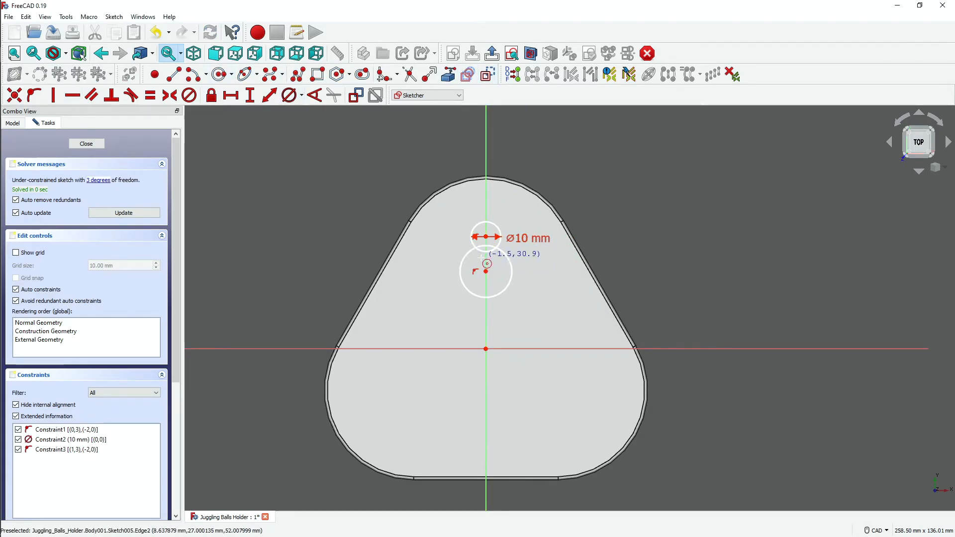
scroll(483, 256, "up", 5)
left_click(252, 95)
scroll(507, 260, "up", 2)
scroll(495, 312, "down", 5)
left_click(485, 258)
left_click(486, 425)
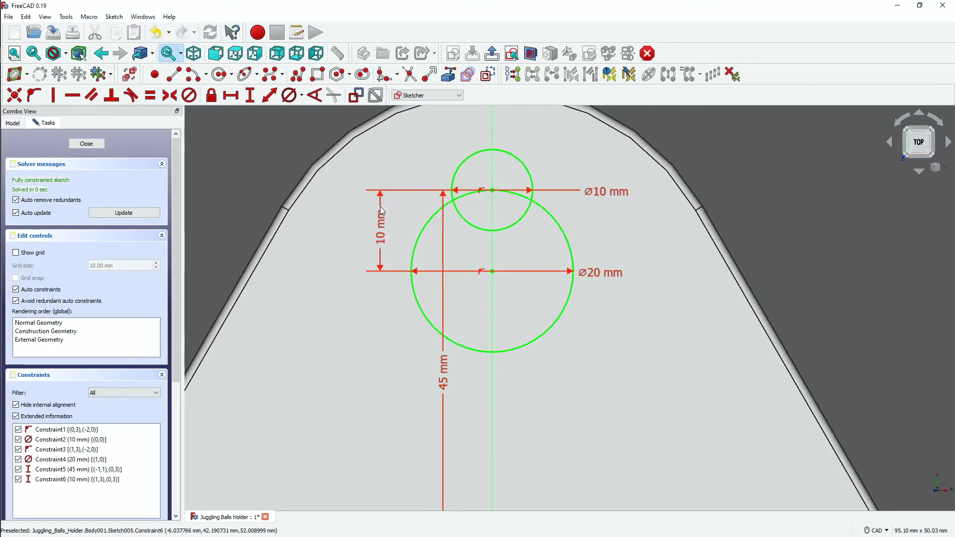
scroll(465, 252, "down", 3)
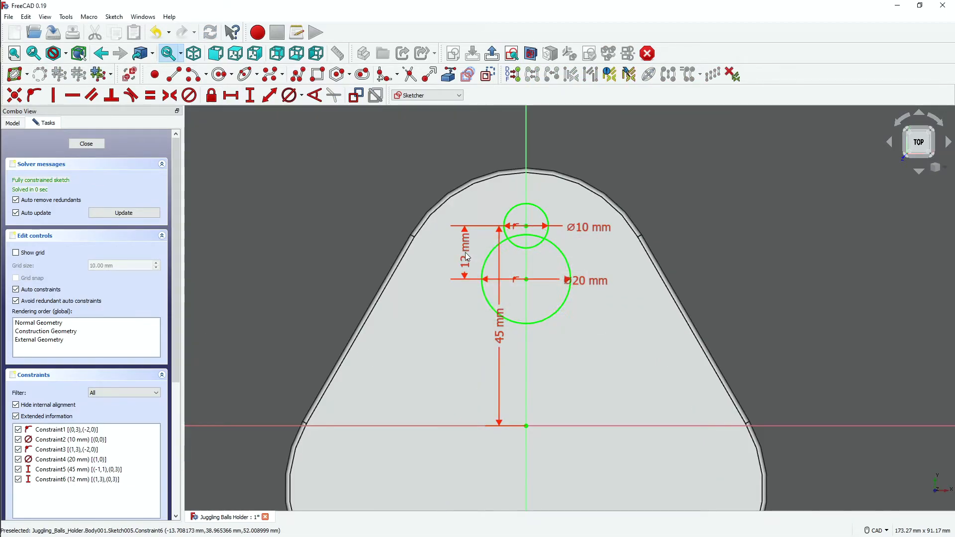
key("Delete")
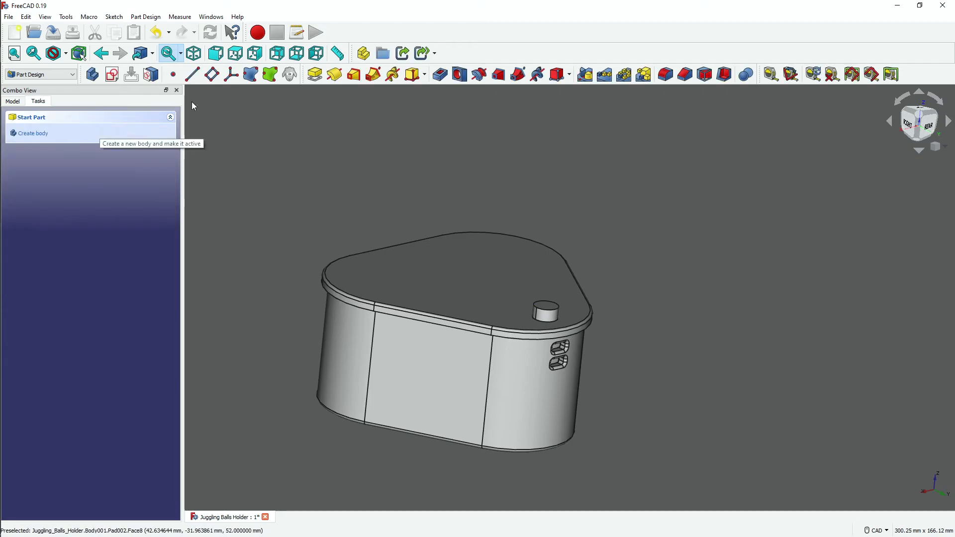
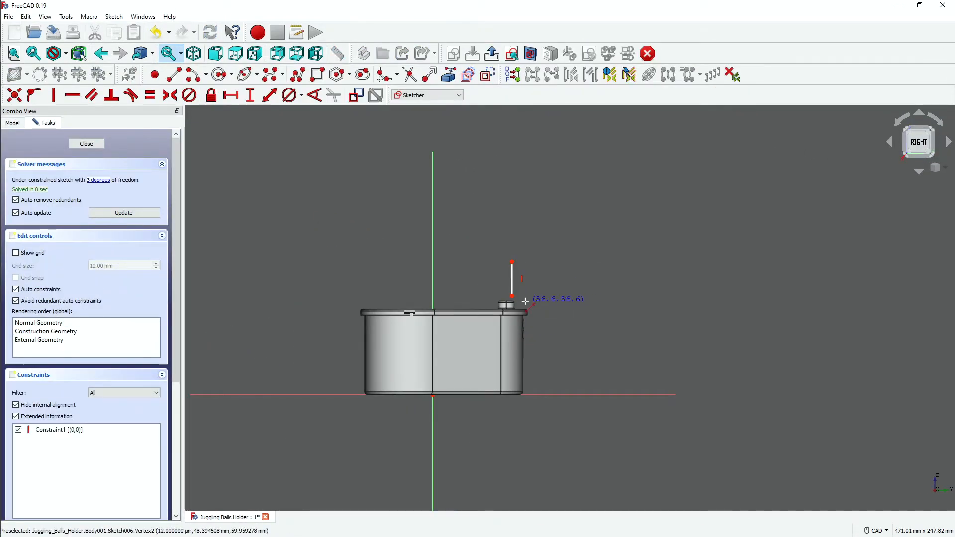
Hide the holder body and constrain the side sketch's vertical construction line 45 mm from the origin, through the knob's centre
left_click(13, 122)
left_click(46, 167)
key("space")
scroll(411, 314, "up", 15)
scroll(341, 343, "down", 8)
middle_click_drag(341, 343, 394, 323)
key("3")
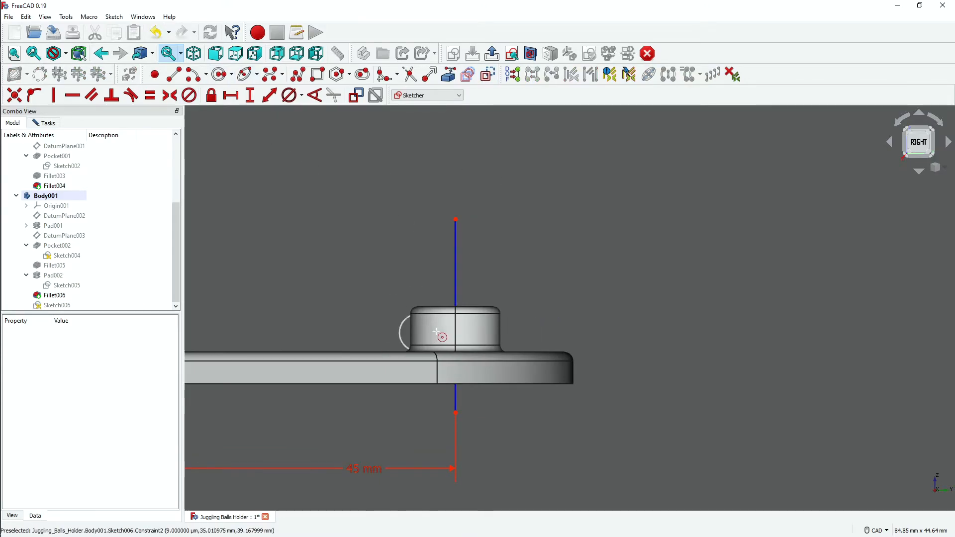
Constrain the groove circle's centre 5 mm horizontally from the construction line and set the circle's diameter to 2.5 mm
left_click(45, 196)
left_click_drag(418, 333, 358, 288)
left_click(246, 273)
left_click(230, 95)
left_click(357, 288)
left_click(456, 219)
type("5")
key("Return")
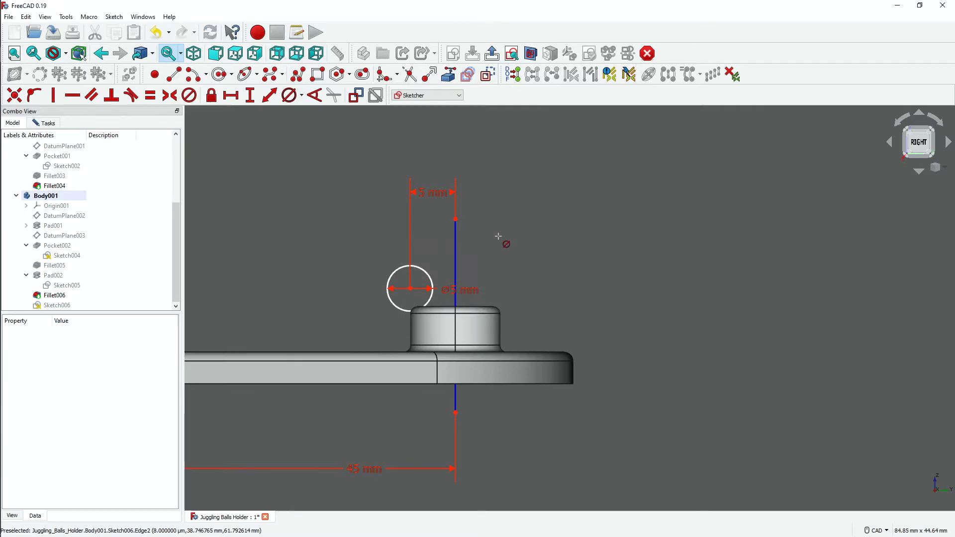
type("2.5")
key("Return")
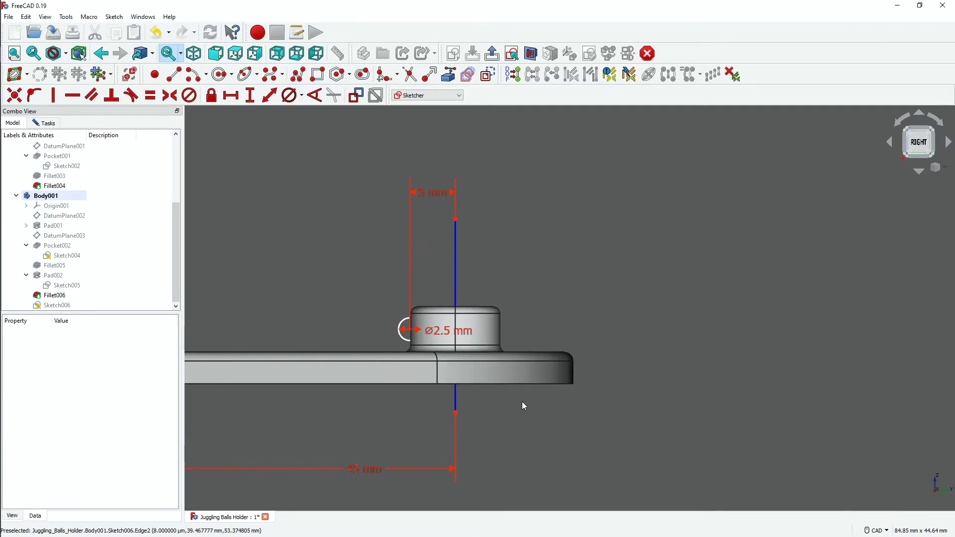
Constrain the groove circle's centre 55 mm vertically from the sketch origin
scroll(555, 247, "down", 3)
scroll(491, 247, "up", 10)
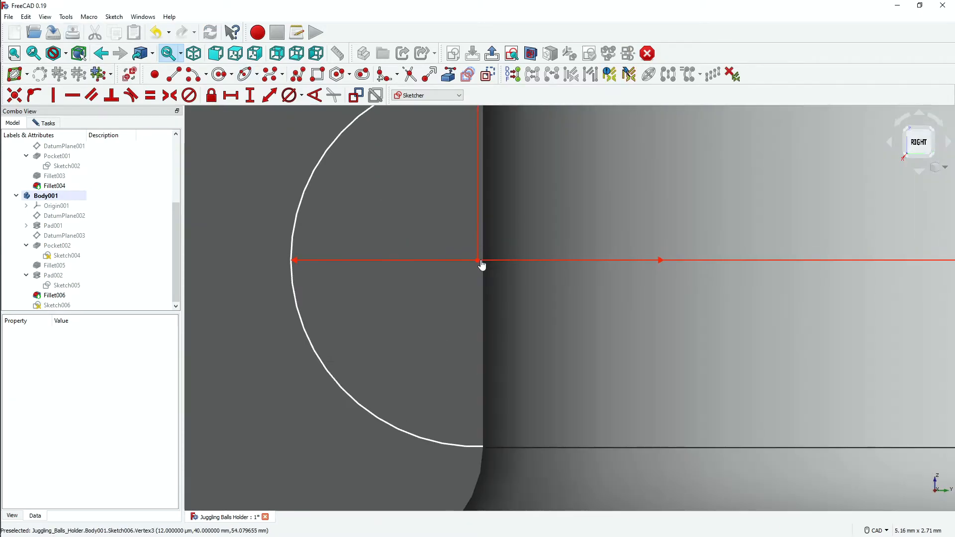
scroll(481, 261, "down", 20)
left_click(250, 95)
left_click(448, 305)
scroll(487, 264, "up", 20)
left_click(552, 321)
key("Return")
scroll(547, 320, "up", 6)
scroll(550, 322, "down", 14)
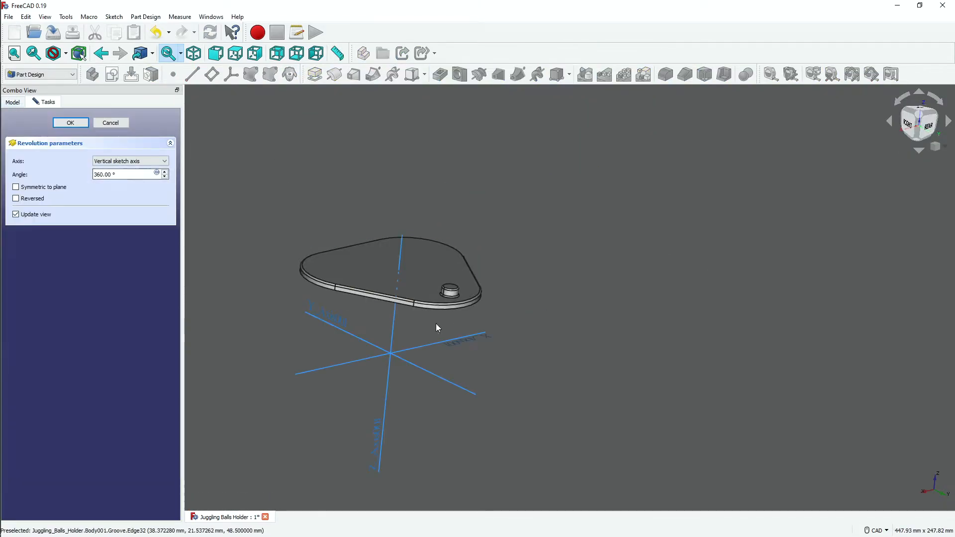
Cut a 360° groove around the knob by revolving the circle about the sketch's construction line, and save the document
left_click(130, 161)
left_click(127, 184)
left_click(71, 123)
key("ctrl+s")
left_click(907, 123)
scroll(474, 292, "up", 15)
scroll(474, 292, "down", 4)
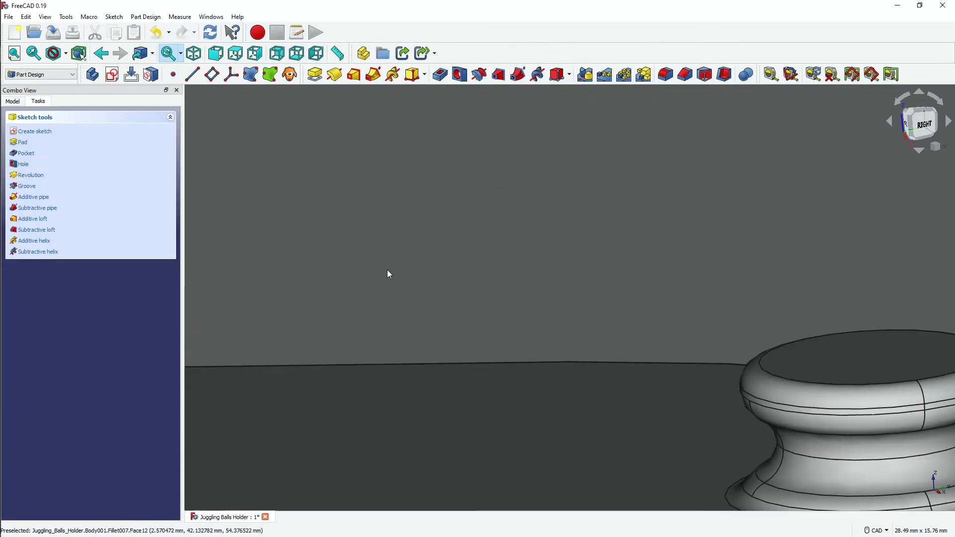
Leave the knob fillet's settings and set the groove circle's vertical distance from the origin to 54.5 mm
scroll(700, 258, "down", 5)
scroll(479, 329, "up", 8)
left_click(13, 101)
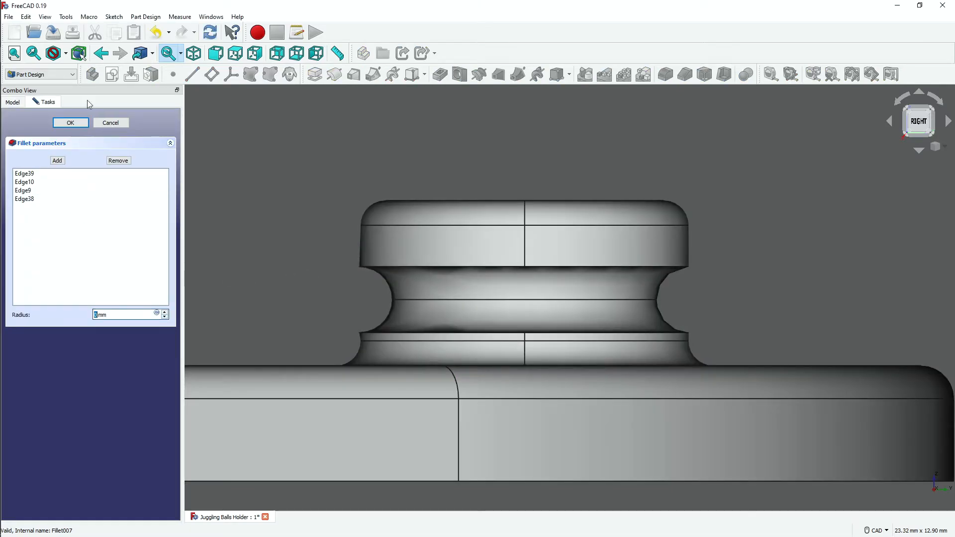
left_click(98, 123)
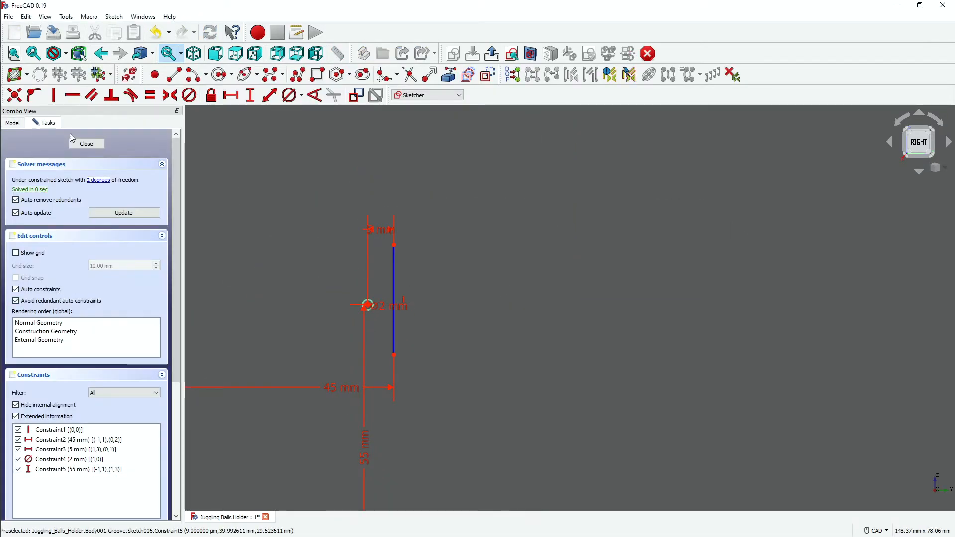
scroll(367, 310, "up", 8)
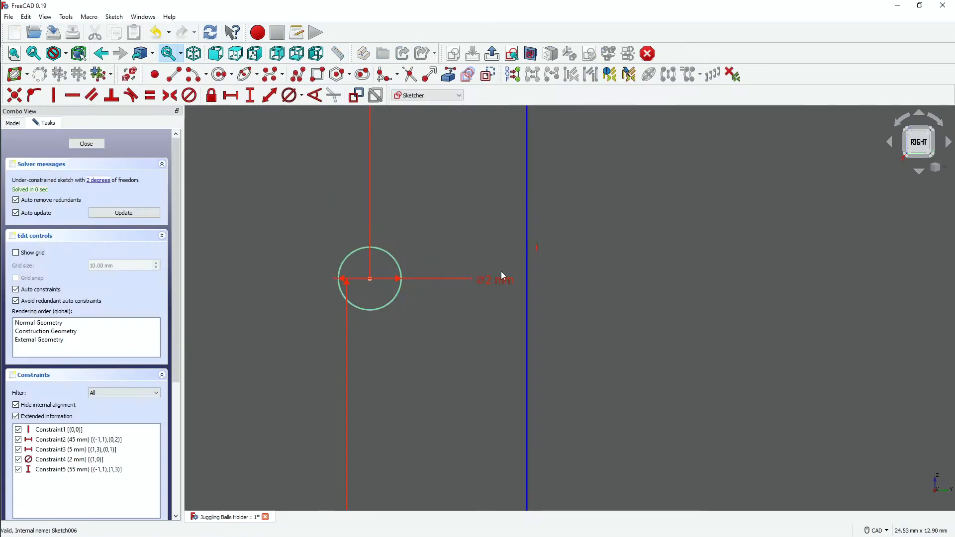
type("54.5")
key("Return")
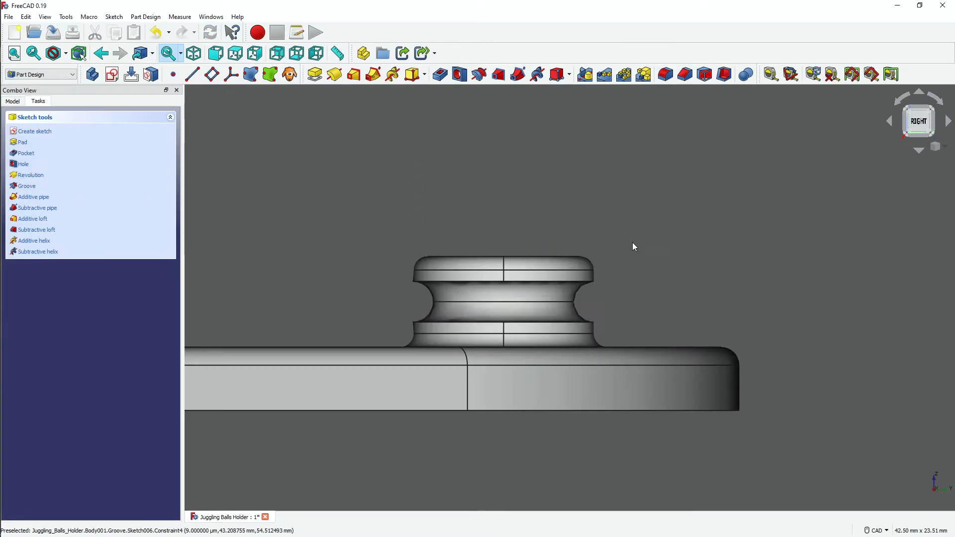
Fillet the knob's side faces above and below the groove with a 0.5 mm radius
scroll(377, 279, "up", 3)
middle_click_drag(378, 279, 527, 235)
left_click(527, 238)
scroll(665, 124, "down", 3)
middle_click_drag(605, 111, 634, 204)
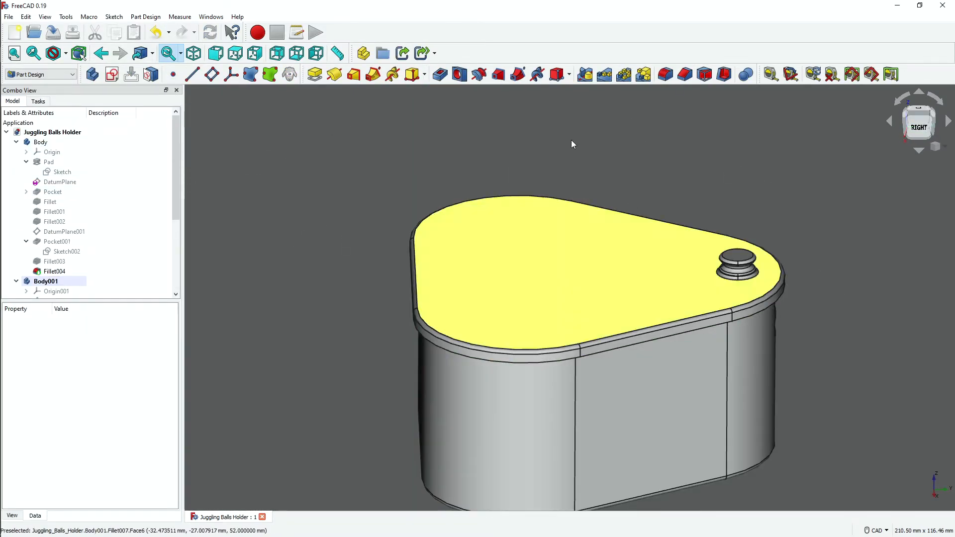
left_click(585, 74)
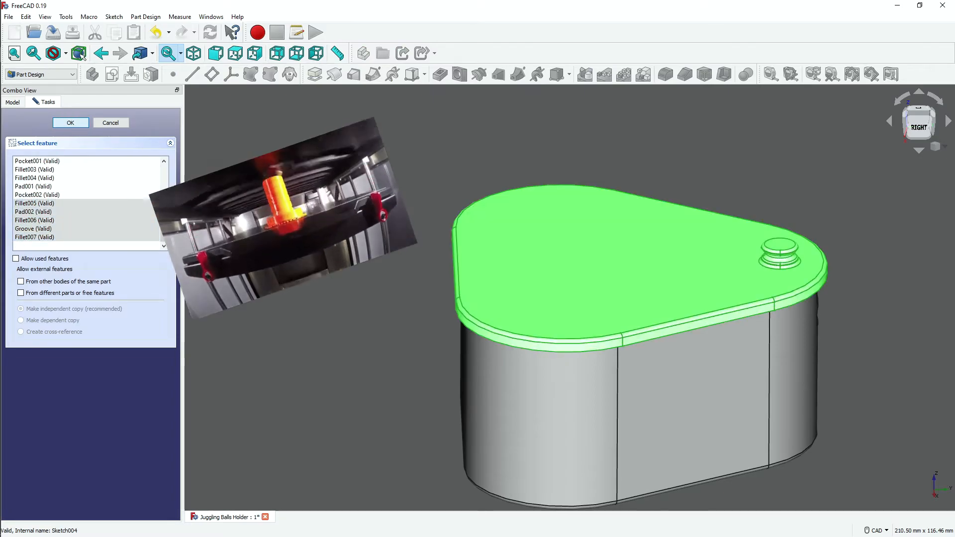
left_click(165, 369)
left_click(165, 364)
left_click(164, 364)
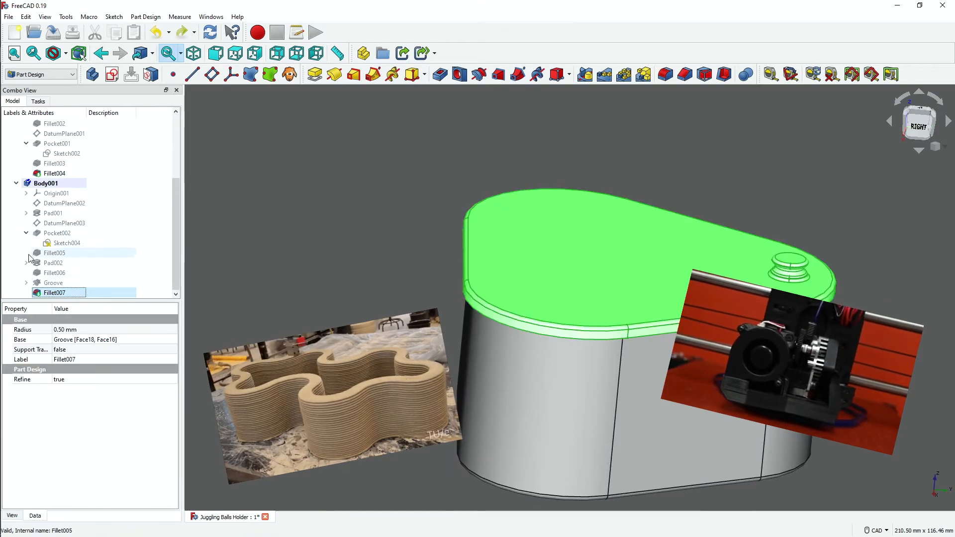
Toggle the visibility of the lid's Fillet005, Pad002 and Fillet007 to identify which features form the knob
left_click(29, 255)
key("space")
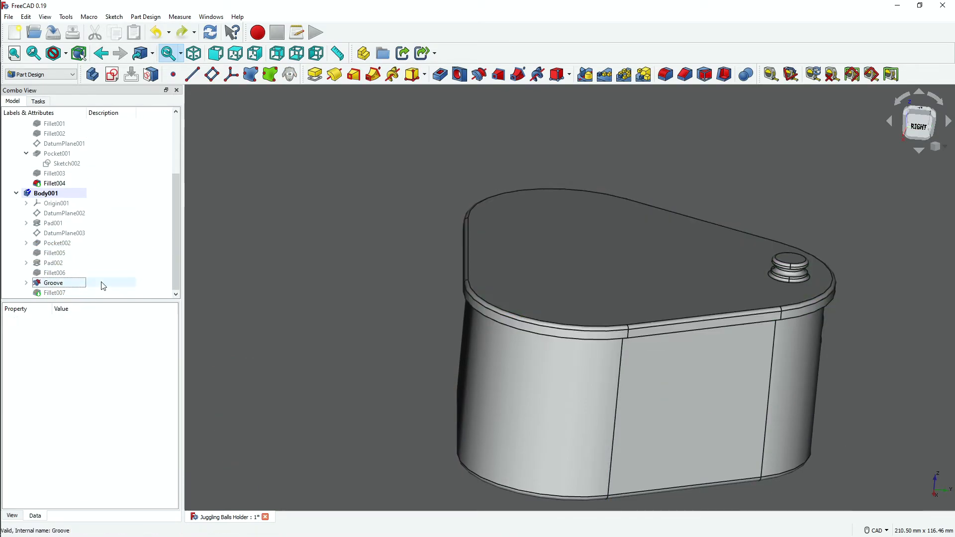
left_click(53, 263)
key("space")
left_click(54, 293)
key("space")
left_click(254, 270)
Polar-pattern Pad002, Fillet006, Groove and Fillet007 with 3 occurrences on the lid, and save the document
left_click(624, 75)
left_click_drag(64, 237, 56, 212)
left_click(71, 123)
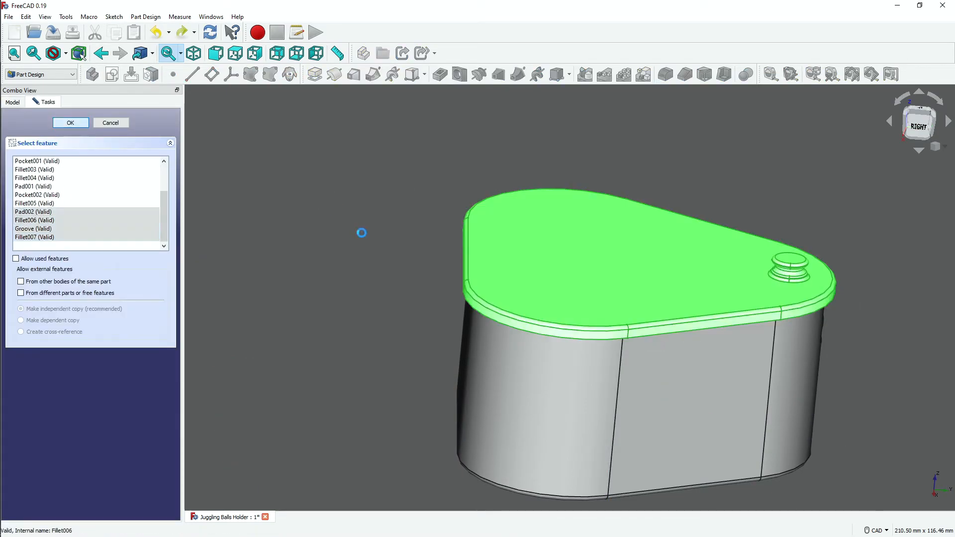
double_click(100, 366)
type("3")
scroll(646, 299, "up", 1)
left_click(71, 123)
key("ctrl+s")
scroll(413, 286, "down", 2)
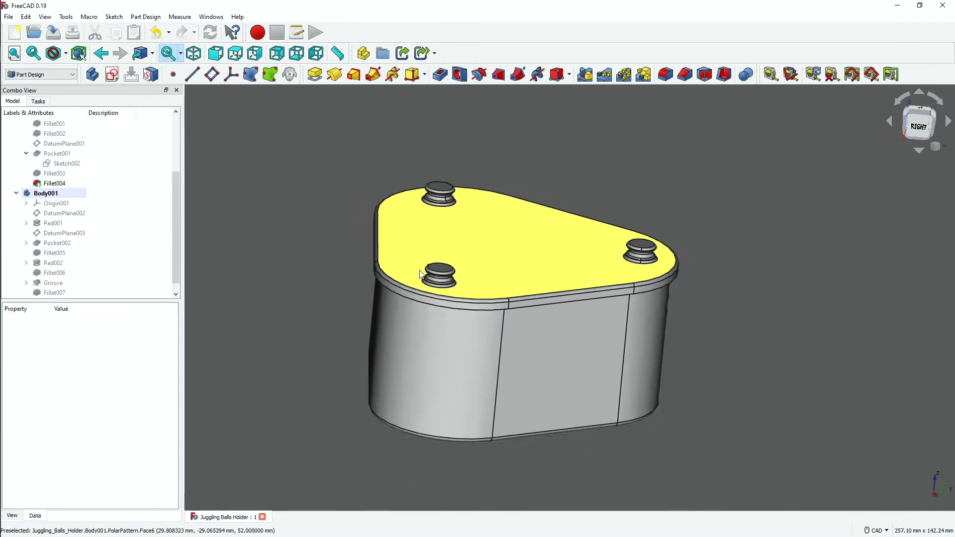
Edit the knob's fillet that precedes the groove, Fillet006, and try a smaller radius for it
scroll(500, 301, "up", 4)
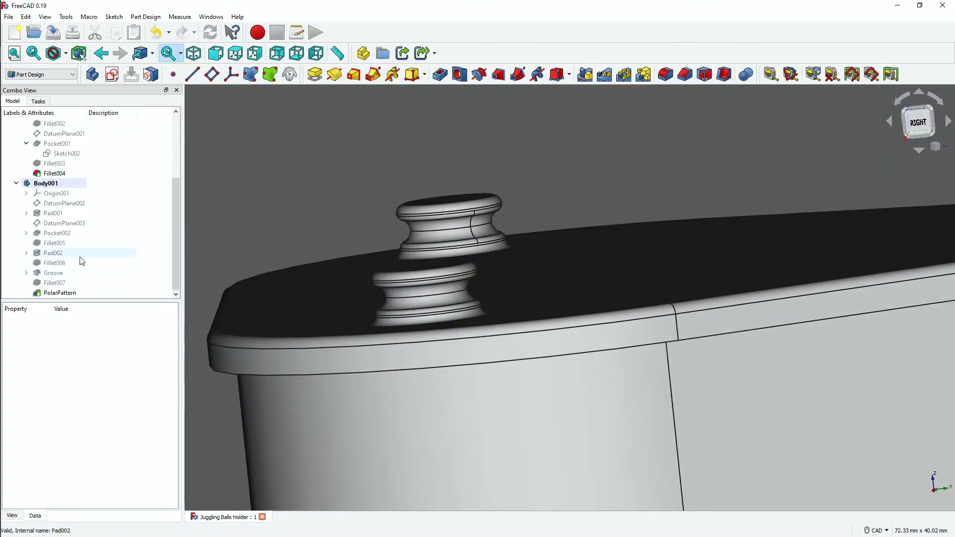
double_click(81, 260)
double_click(59, 264)
scroll(509, 272, "up", 7)
double_click(100, 315)
type(".5mm")
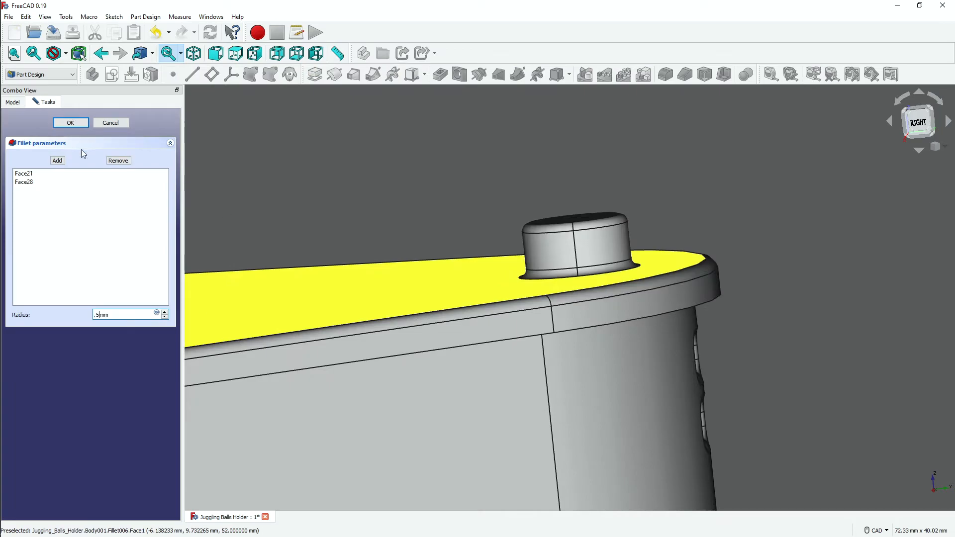
type("5")
key("Return")
Polar-pattern Pad002, Groove, Fillet007 and Fillet008 about the normal sketch axis with 3 occurrences
scroll(369, 204, "down", 5)
scroll(369, 203, "up", 5)
left_click(55, 273)
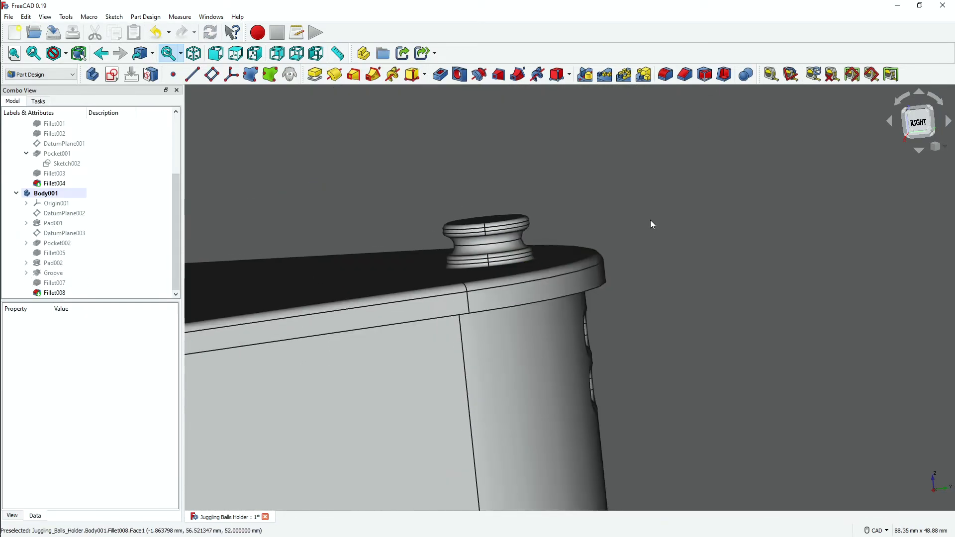
left_click(63, 263)
left_click(55, 293, "shift")
left_click(623, 74)
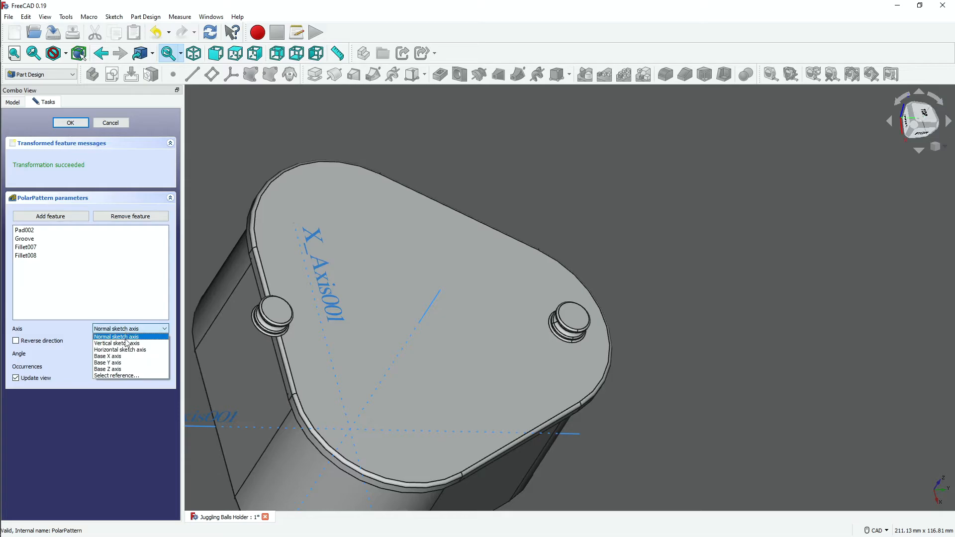
left_click(110, 123)
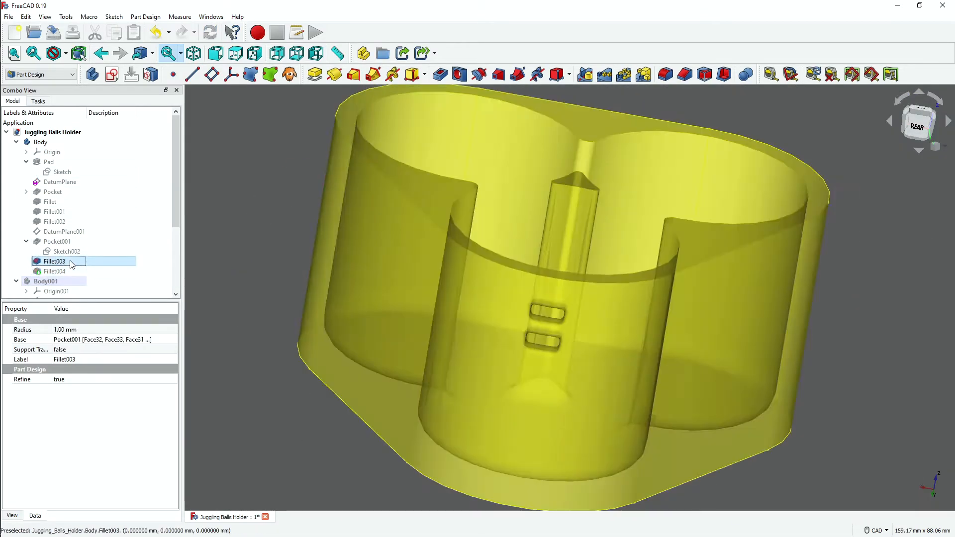
Polar-pattern the holder's Pocket001, Fillet003 and Fillet004 about the base Z axis with 3 occurrences
left_click(26, 242)
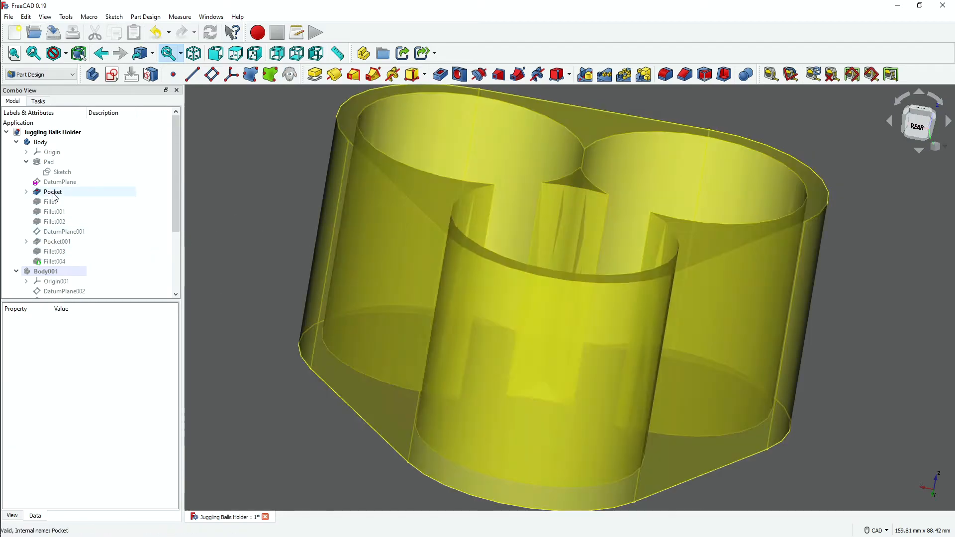
left_click(40, 242)
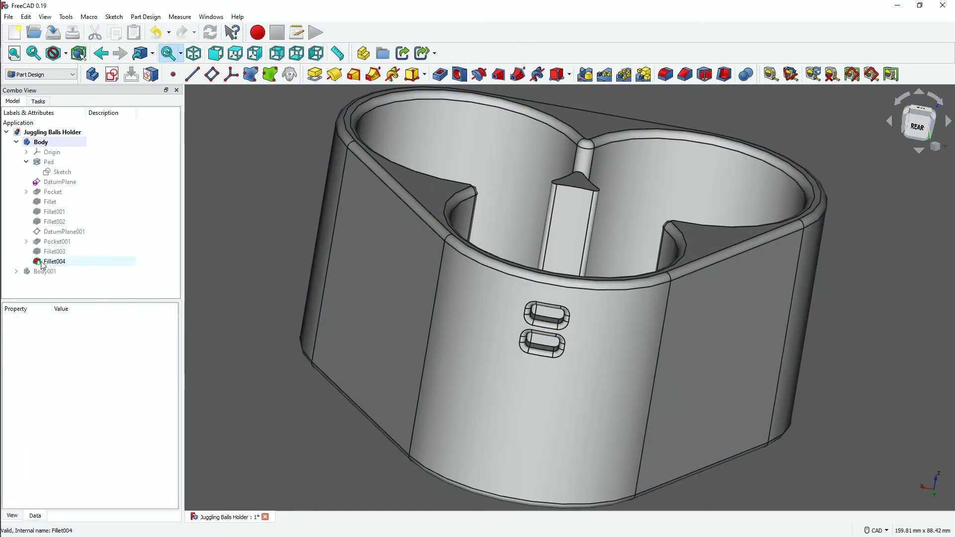
left_click(625, 74)
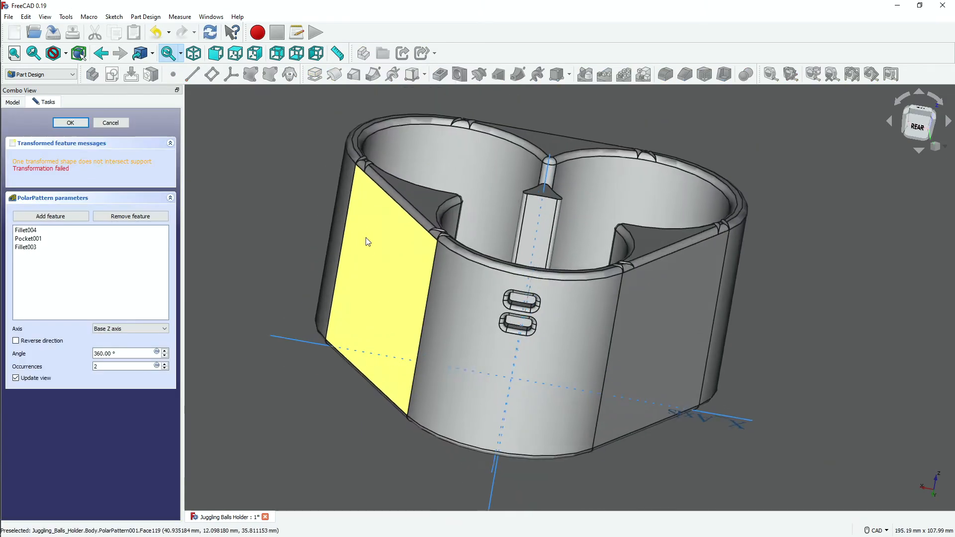
middle_click_drag(306, 291, 373, 261)
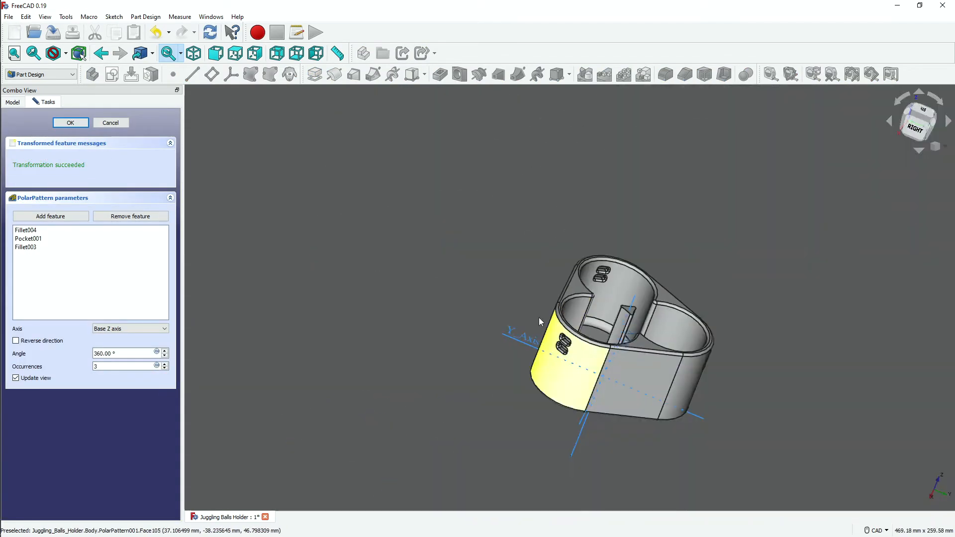
Try a 0.5 mm radius for the lid's edge fillet, Fillet005
left_click(58, 263)
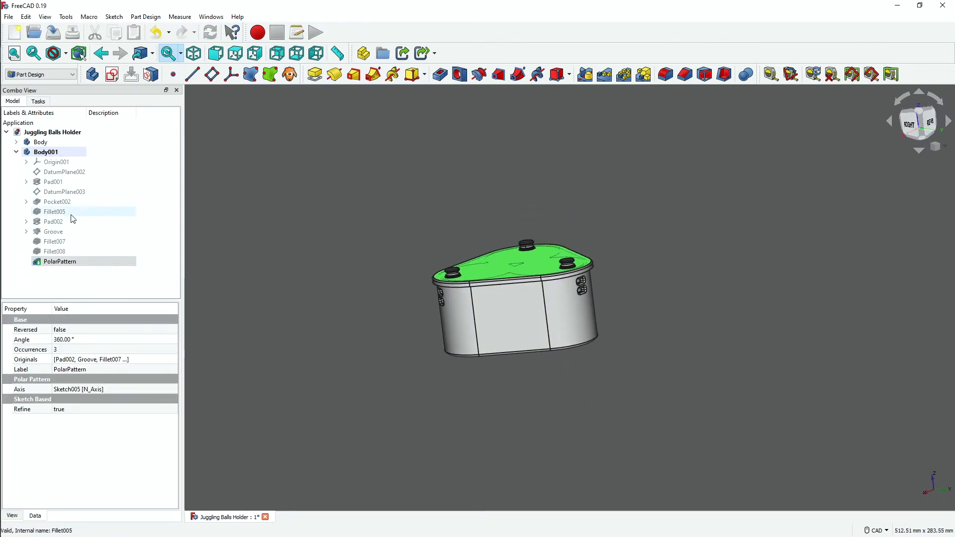
double_click(54, 212)
type(".5")
left_click(120, 126)
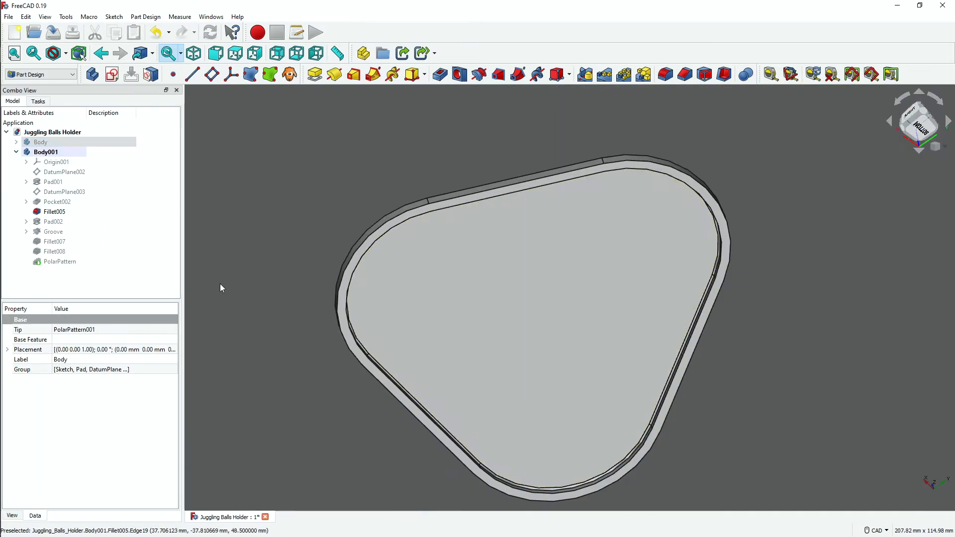
Rework the lid's edge fillet, Fillet005, and check the pocket's rim from the underside of the patterned lid
double_click(54, 212)
left_click(70, 123)
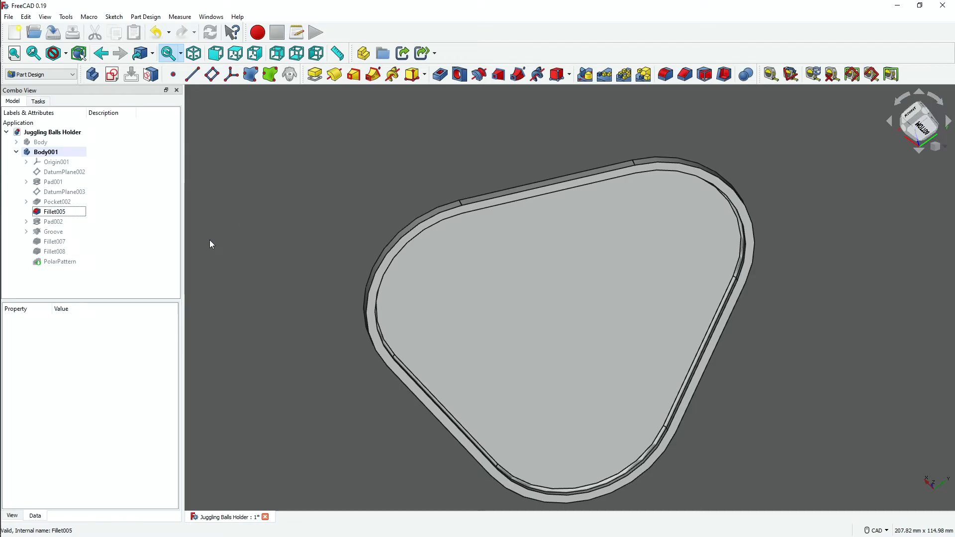
double_click(75, 213)
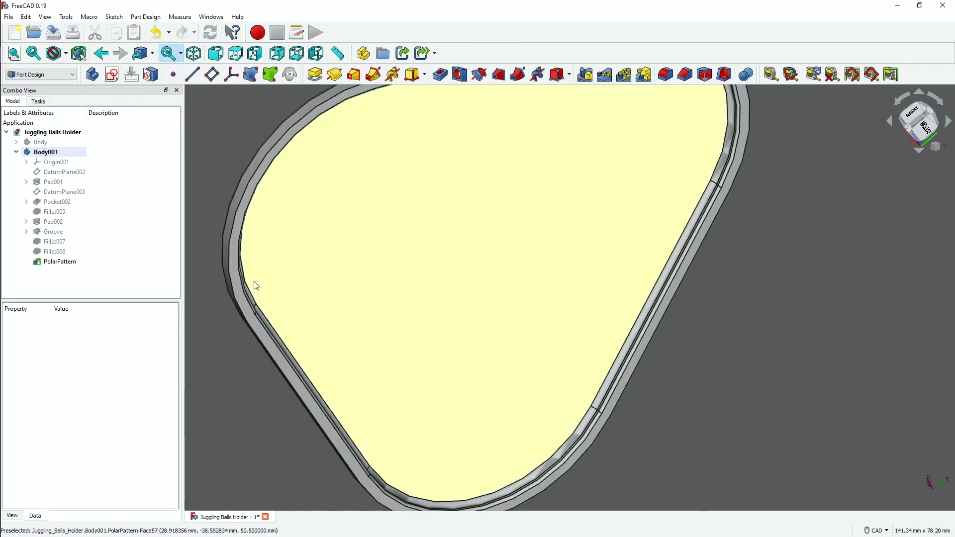
middle_click_drag(254, 283, 384, 339)
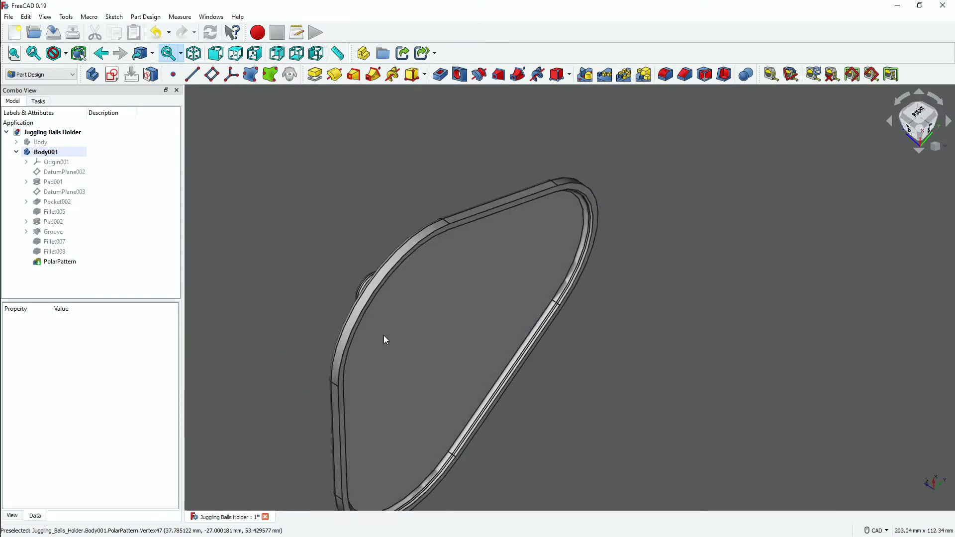
Check the Workbenches page of the program preferences
scroll(384, 340, "up", 2)
left_click(133, 263)
left_click(52, 210)
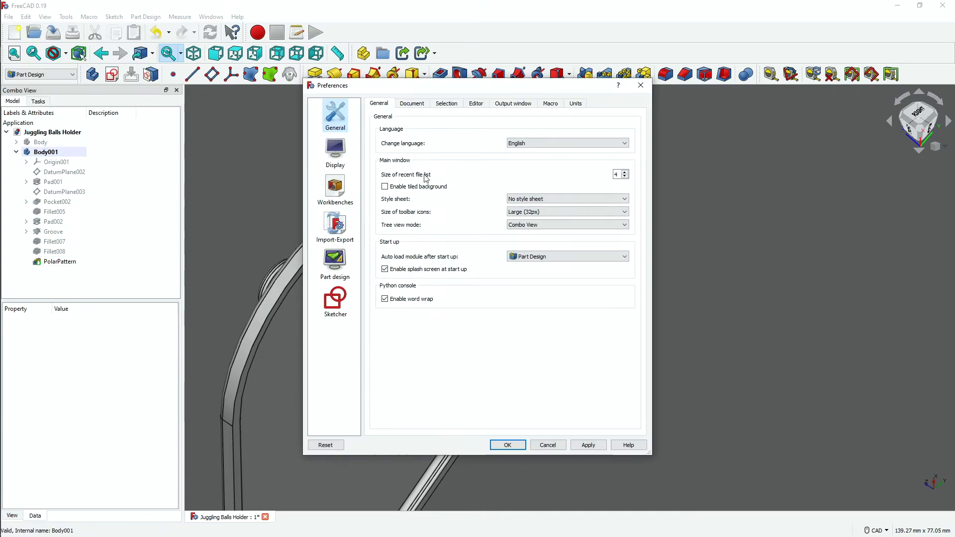
left_click(334, 189)
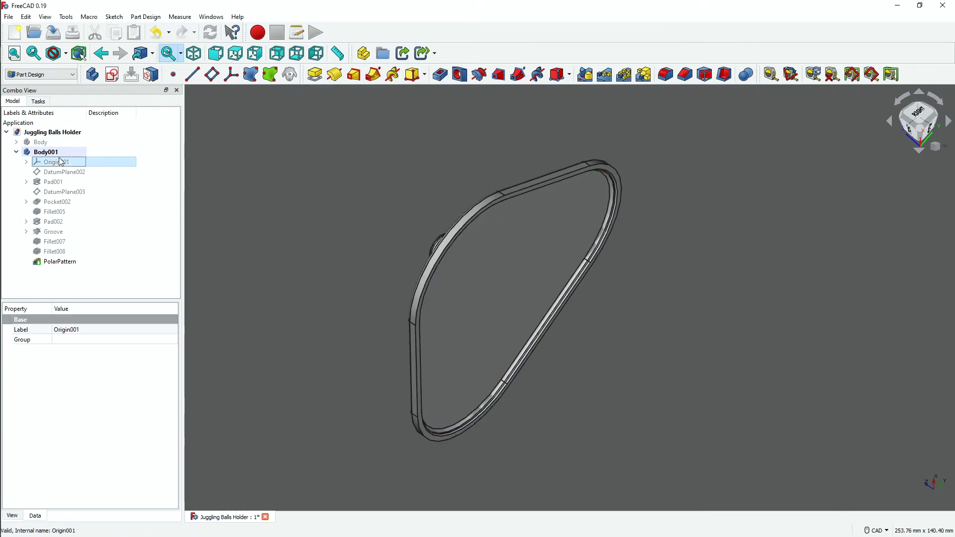
Step through the lid body's features from Pocket002 to PolarPattern and examine the shape at each stage
left_click(53, 181)
left_click(292, 243)
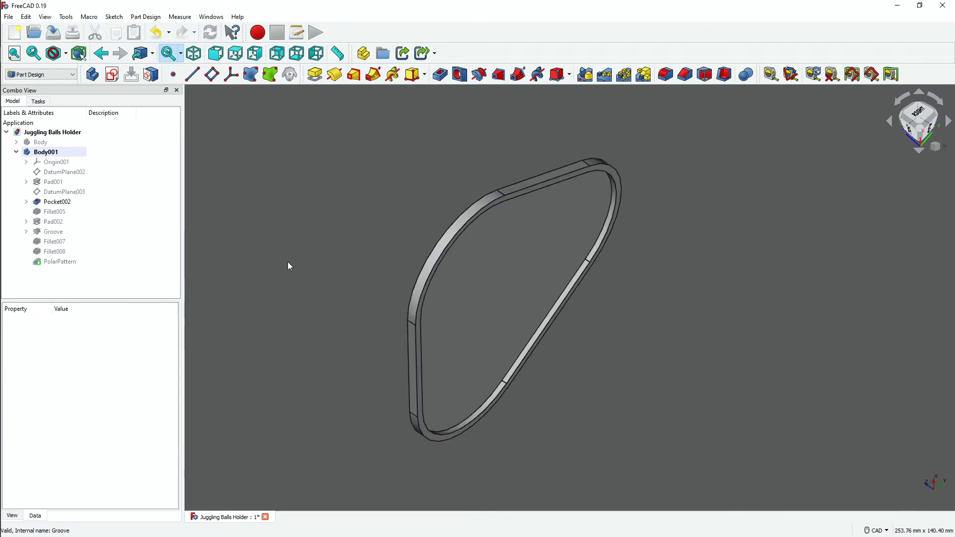
double_click(56, 212)
left_click(109, 122)
left_click(56, 223)
key("space")
middle_click_drag(298, 249, 329, 278)
left_click(57, 232)
left_click(65, 244)
key("space")
left_click(65, 252)
key("space")
scroll(499, 384, "up", 4)
left_click(63, 252)
left_click(62, 242)
key("space")
left_click(64, 261)
scroll(415, 293, "down", 2)
Try to add another 0.5 mm fillet to the lid at the Fillet005 stage
left_click(54, 212)
key("space")
left_click(228, 256)
scroll(369, 149, "up", 3)
scroll(381, 318, "down", 3)
left_click(666, 74)
type("0.5")
key("Return")
key("ctrl+z")
scroll(307, 247, "down", 2)
left_click(665, 74)
left_click(402, 190)
left_click(665, 74)
left_click(509, 285)
left_click(111, 122)
Delete the lid's edge fillet, Fillet005, and show the polar-patterned lid
left_click(55, 212)
key("Delete")
left_click(60, 252)
key("space")
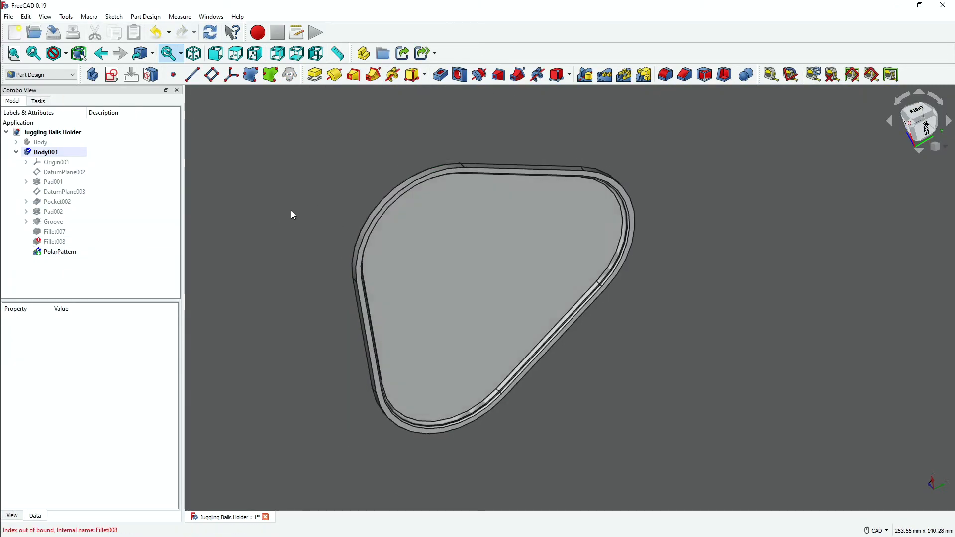
Try to reapply the knob fillet Fillet008 with its existing references
middle_click_drag(291, 207, 318, 349)
scroll(447, 279, "up", 3)
double_click(54, 242)
left_click(70, 122)
left_click(497, 285)
left_click(111, 123)
middle_click_drag(435, 292, 537, 269)
Delete the broken knob fillet, Fillet008, from the lid body
left_click(54, 242)
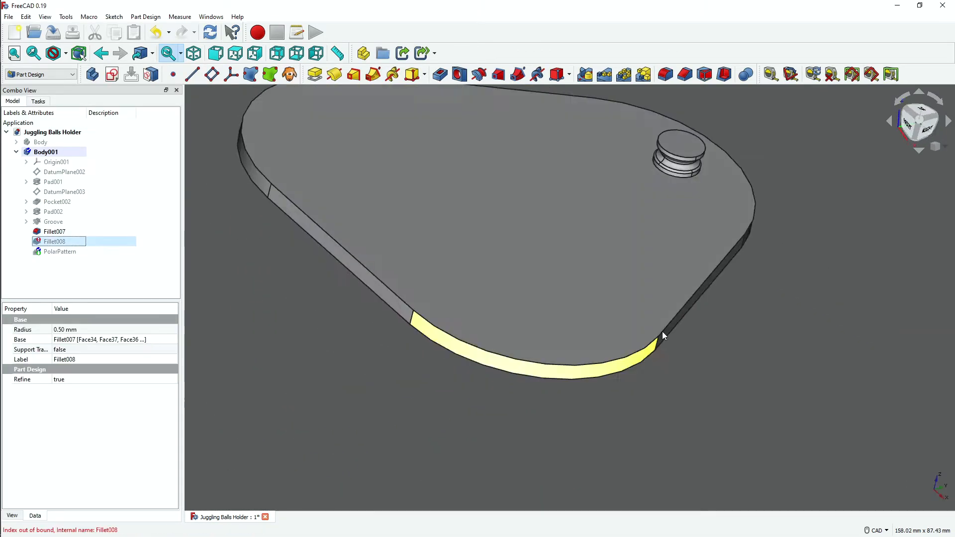
middle_click_drag(614, 378, 647, 343)
scroll(647, 248, "up", 3)
left_click(55, 242)
key("Delete")
left_click(497, 304)
Examine the lid at the Fillet007 and Groove stages, and display the PolarPattern result
left_click(55, 232)
scroll(314, 296, "down", 5)
key("space")
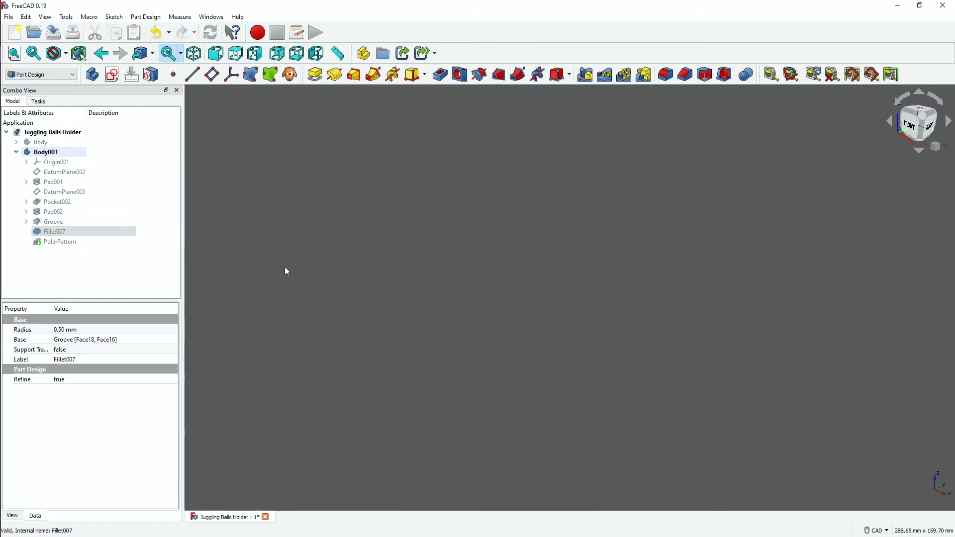
left_click(53, 221)
key("space")
scroll(503, 249, "up", 5)
left_click(64, 242)
key("space")
scroll(521, 233, "down", 3)
Fillet the upper and lower outer edges of the polar-patterned lid with a 1 mm radius
middle_click_drag(508, 438, 402, 411)
left_click(516, 369)
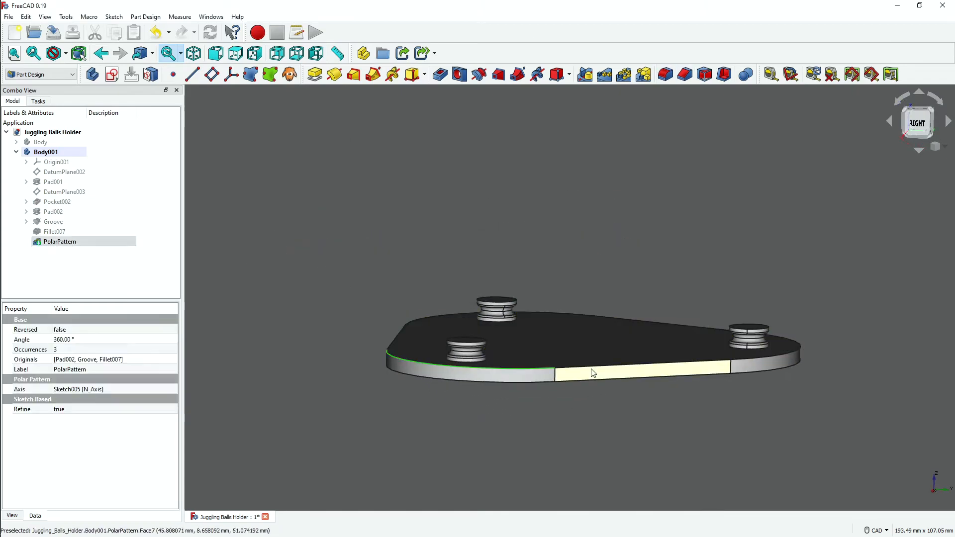
left_click(753, 372, "ctrl")
middle_click_drag(751, 381, 468, 373)
scroll(415, 367, "up", 5)
scroll(416, 367, "down", 6)
scroll(566, 314, "up", 3)
left_click(665, 74)
type("1")
scroll(468, 373, "up", 1)
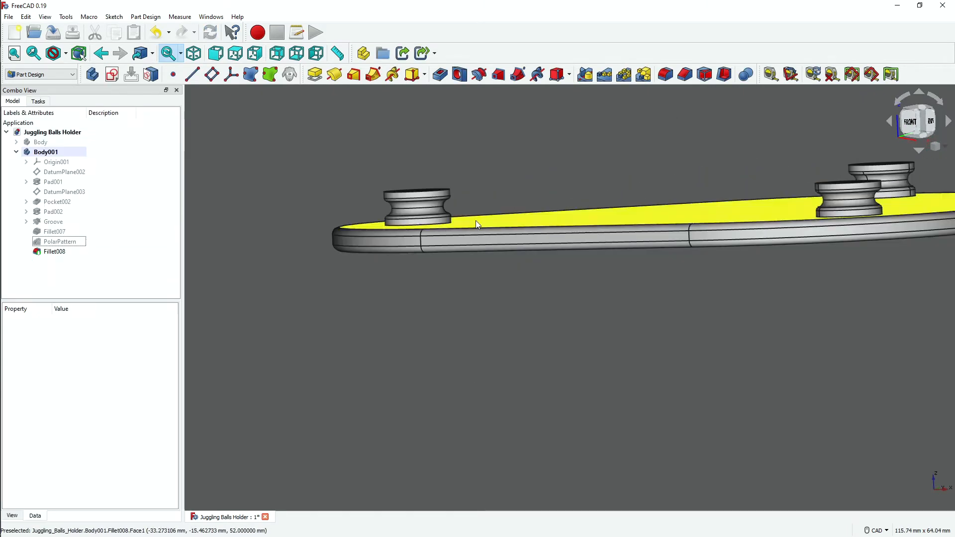
Add the edge where the knob meets the lid to the 0.5 mm knob fillet, Fillet007
right_click(46, 227)
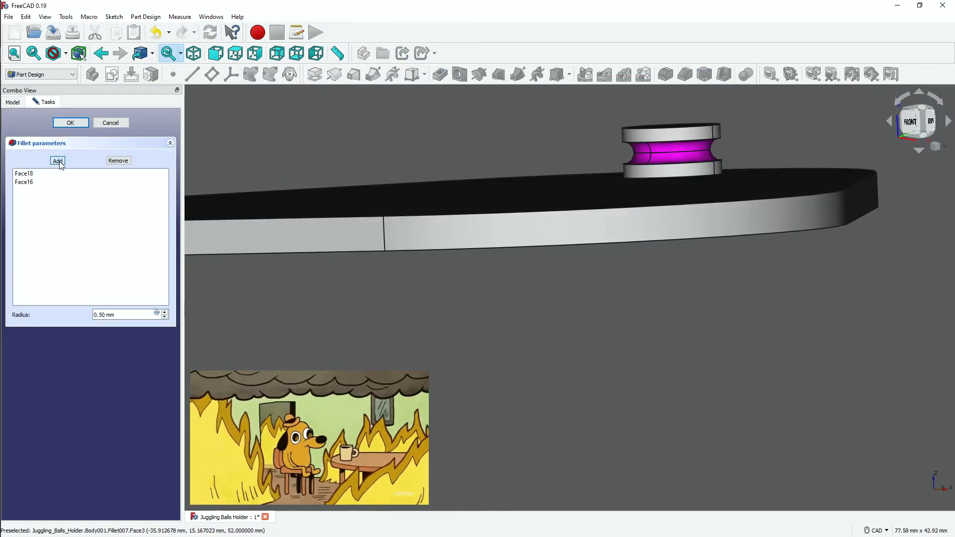
middle_click_drag(662, 177, 673, 177)
left_click(673, 176)
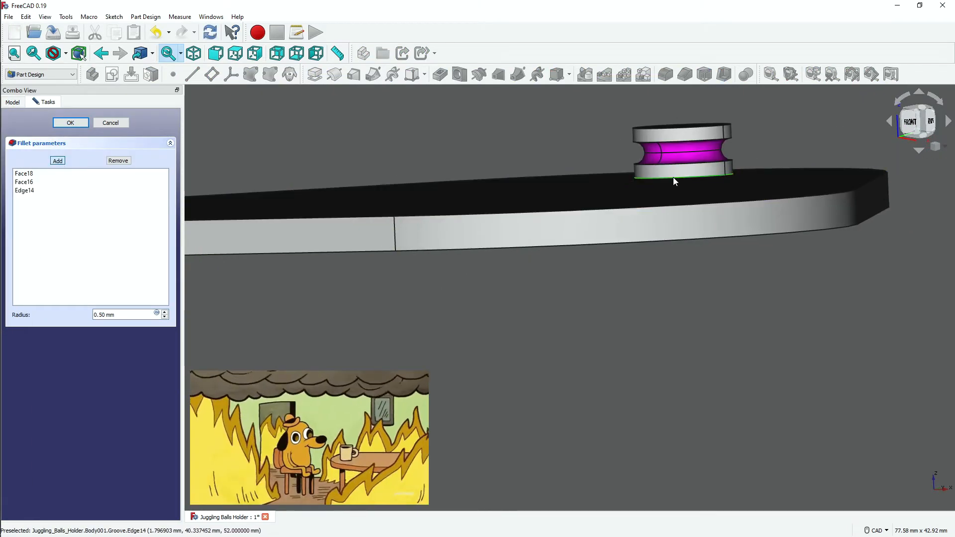
left_click(70, 123)
left_click(77, 193)
right_click(42, 233)
left_click(71, 240)
scroll(647, 199, "down", 2)
middle_click_drag(621, 214, 639, 261)
left_click(58, 160)
left_click(640, 292)
scroll(642, 335, "up", 5)
left_click(31, 200)
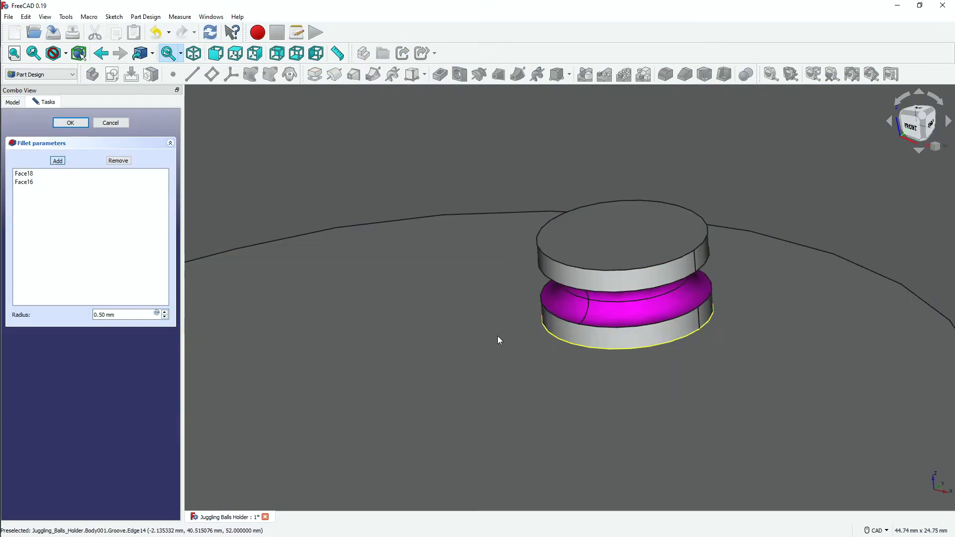
left_click(58, 161)
scroll(525, 282, "down", 3)
left_click(70, 123)
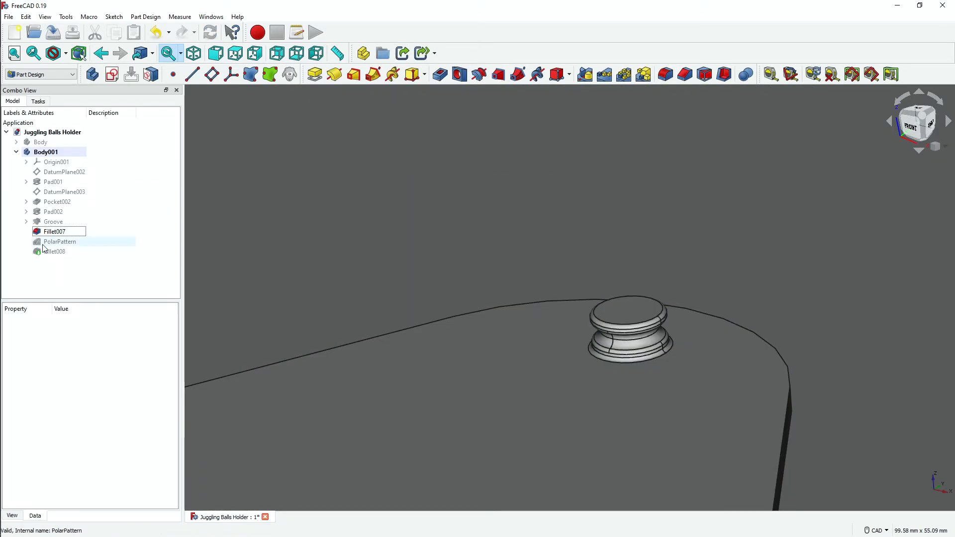
Reselect the lid's outer rim edges as the references of the 1 mm fillet, Fillet008
left_click(73, 249)
double_click(72, 250)
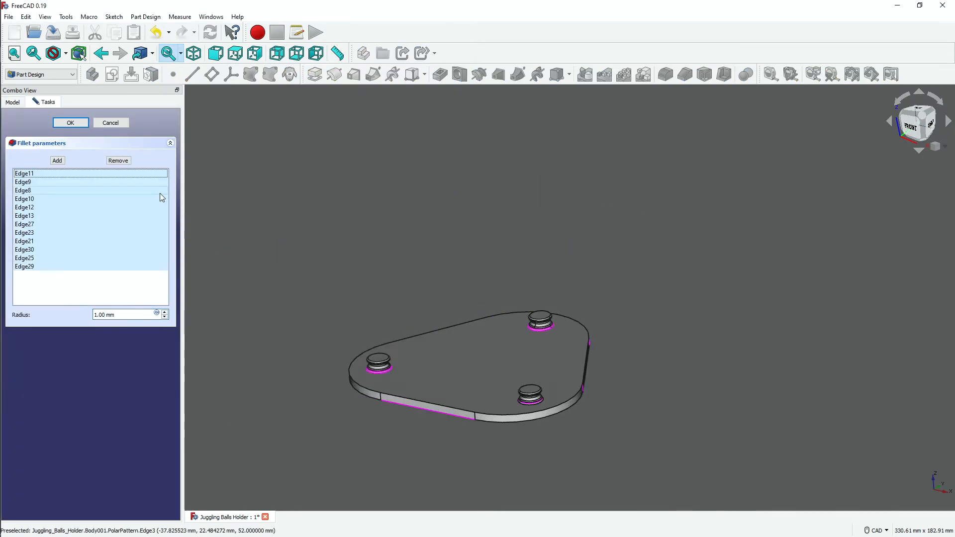
scroll(456, 401, "up", 3)
left_click(58, 160)
left_click(403, 408)
left_click(273, 368)
left_click(342, 296)
left_click(378, 287)
left_click(562, 242)
left_click(30, 292)
middle_click_drag(590, 405, 590, 401)
scroll(309, 289, "up", 4)
scroll(309, 288, "down", 5)
left_click(70, 122)
Show the holder body together with the lid and examine the assembly from the front
left_click(40, 142)
key("space")
left_click(298, 208)
middle_click_drag(388, 309, 735, 321)
scroll(451, 364, "up", 4)
scroll(736, 321, "down", 5)
key("1")
scroll(735, 321, "up", 4)
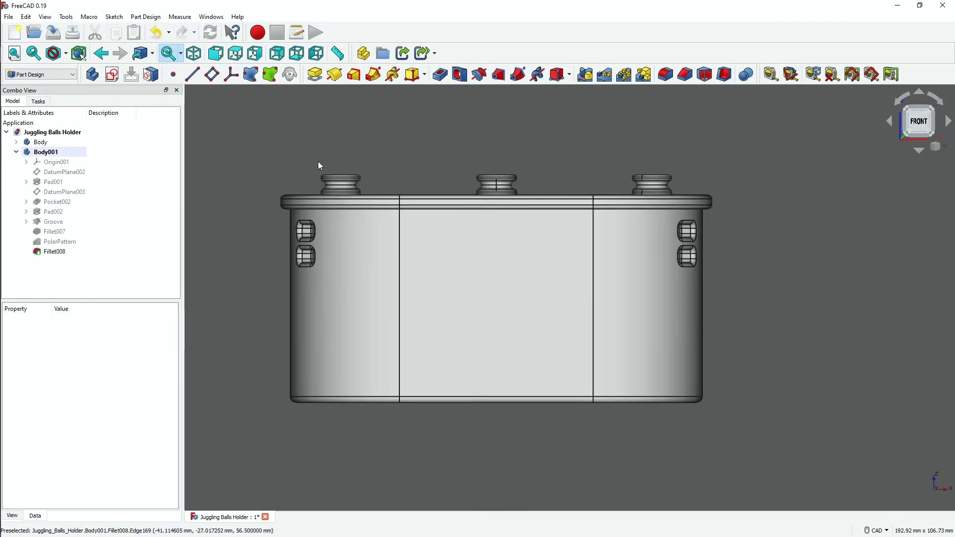
left_click(112, 75)
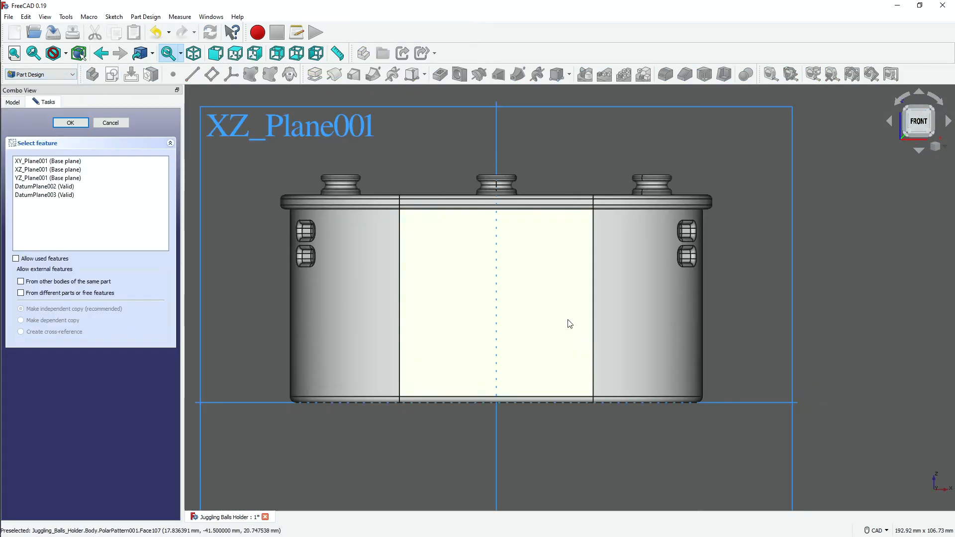
left_click(553, 299)
middle_click_drag(553, 299, 551, 303)
left_click(17, 259)
middle_click_drag(224, 214, 129, 327)
left_click(21, 282)
left_click(537, 308)
middle_click_drag(538, 308, 312, 146)
left_click(754, 217)
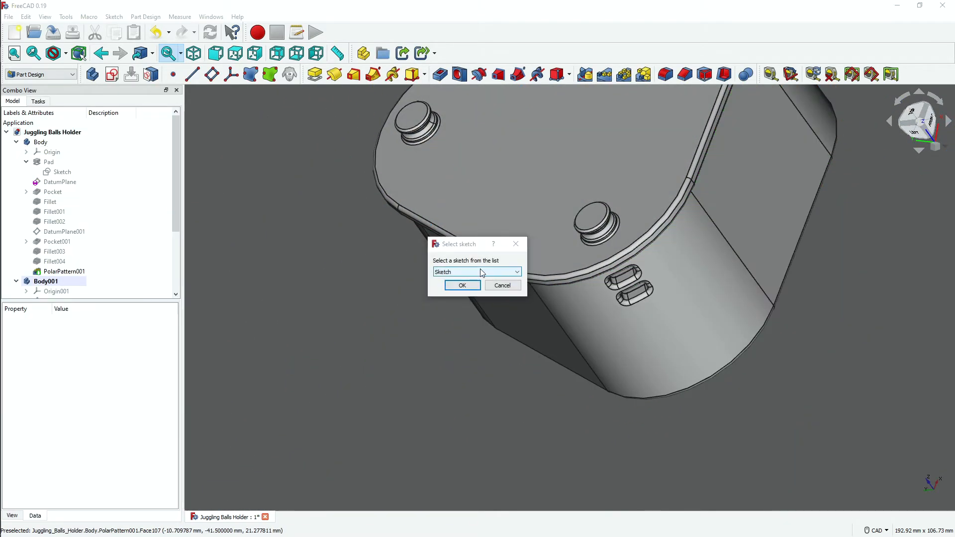
scroll(122, 247, "up", 3)
Hide the lid, activate the holder body, and create a sketch on the holder's flat front face
left_click(57, 143)
left_click(46, 282)
key("space")
double_click(45, 143)
left_click(112, 74)
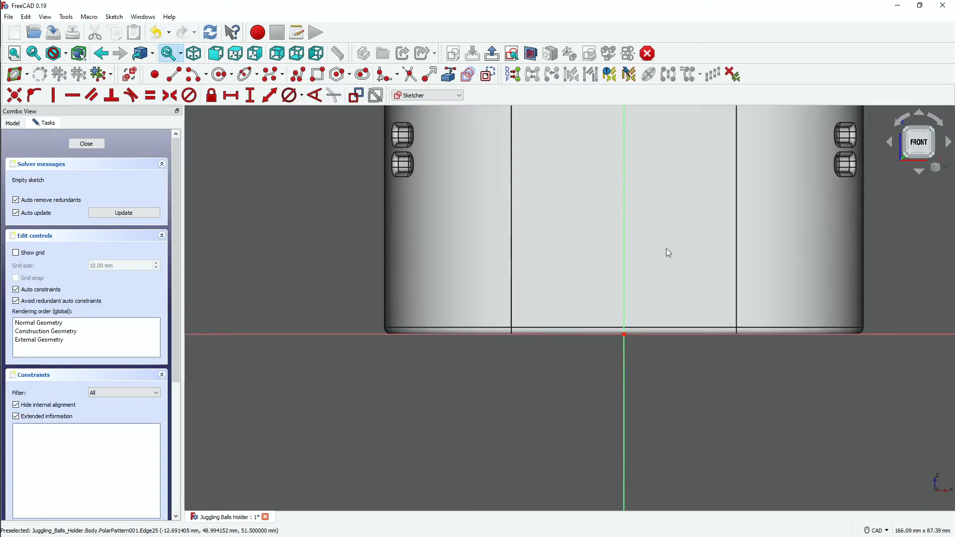
Look through the available sketch commands and the Draft and TechDraw workbench tools, and return to the Sketcher workbench
scroll(677, 249, "up", 1)
middle_click_drag(676, 248, 586, 357)
left_click(114, 17)
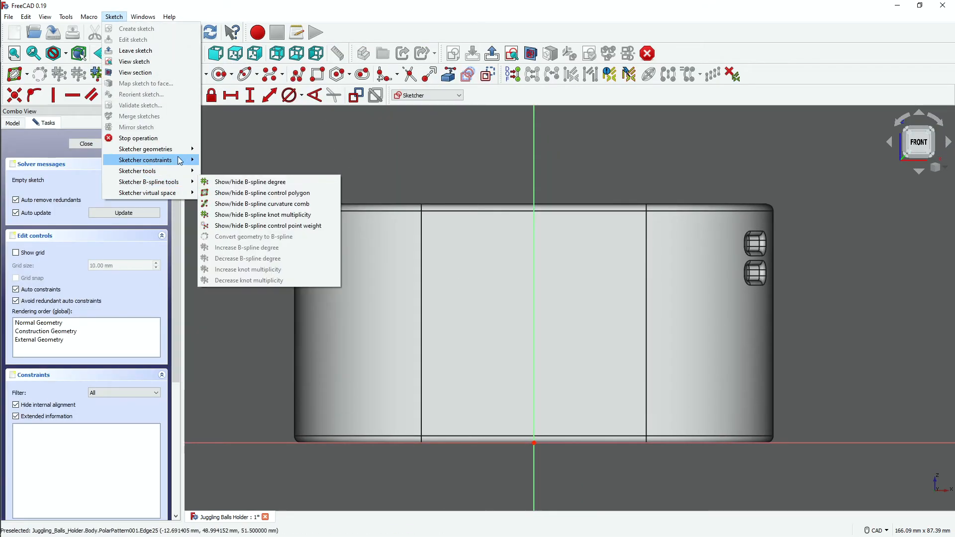
mouse_move(146, 149)
left_click(428, 95)
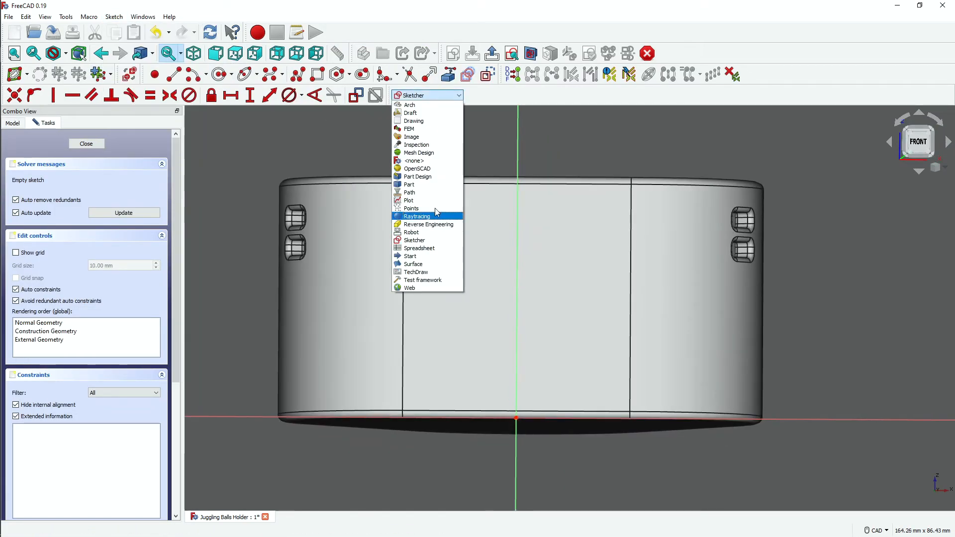
left_click(433, 241)
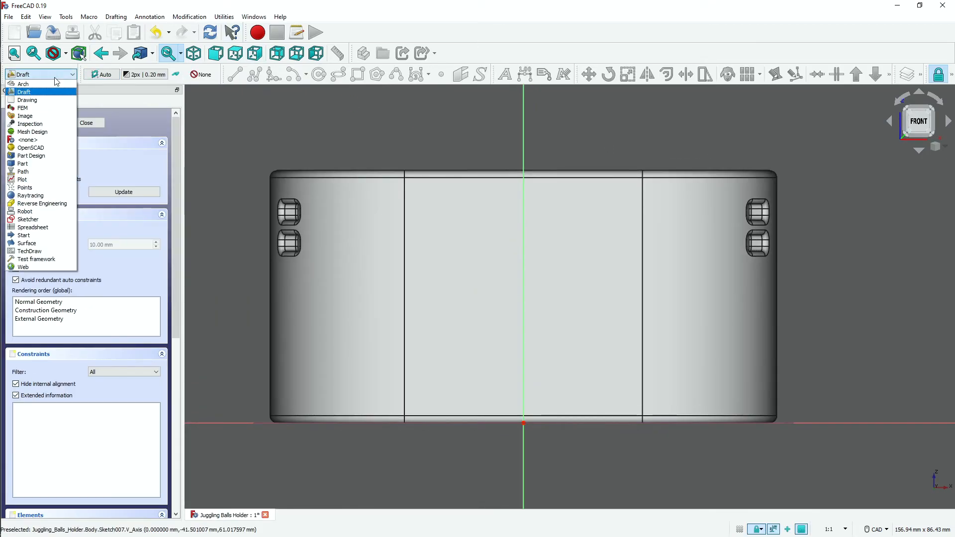
left_click(59, 100)
left_click(41, 252)
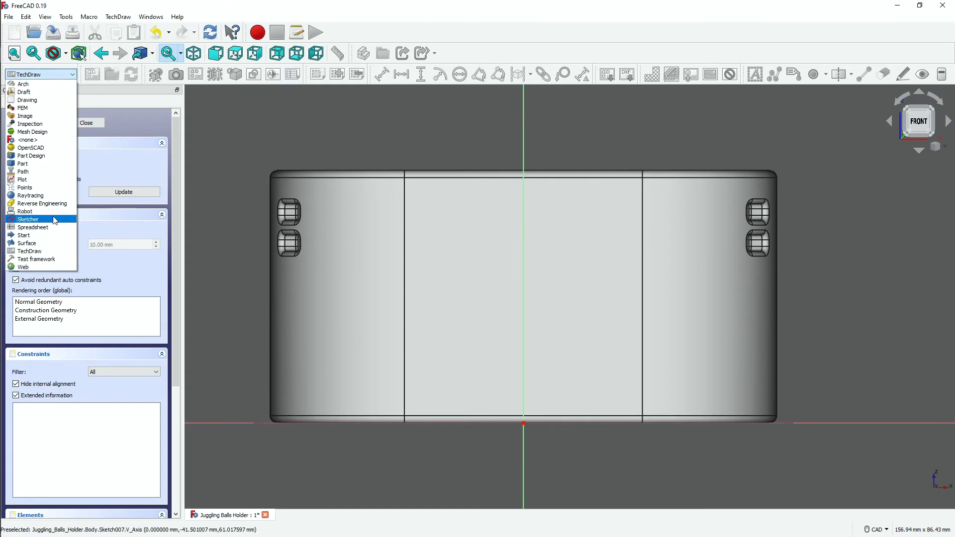
left_click(55, 221)
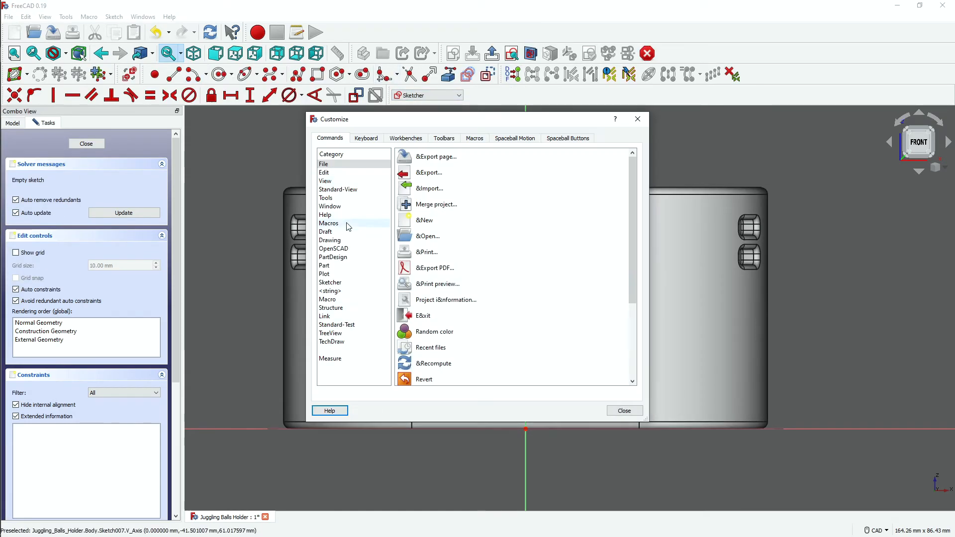
Look through the Sketcher commands and Spaceball Motion settings in the customization dialog, and close it
left_click(331, 282)
scroll(452, 356, "down", 5)
scroll(491, 196, "up", 5)
left_click(515, 138)
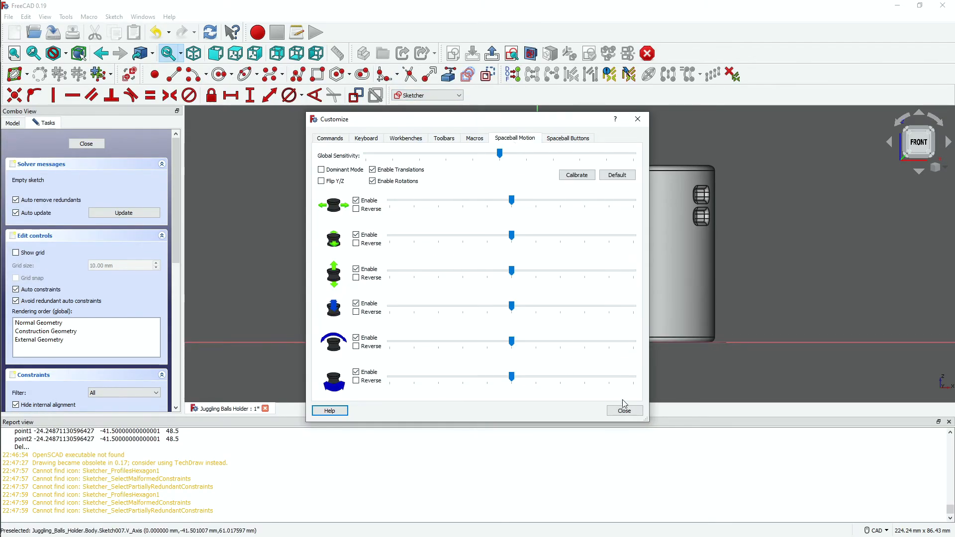
left_click(624, 411)
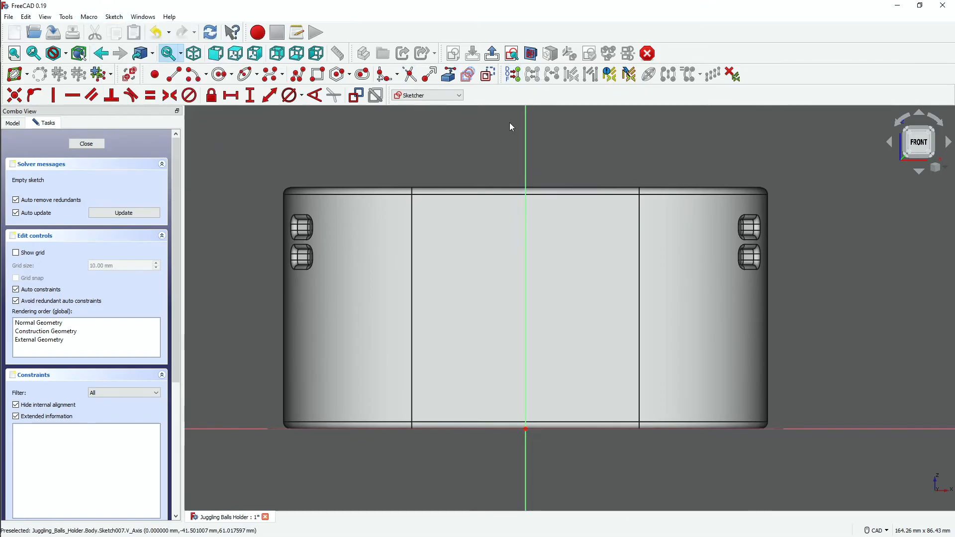
Close the empty sketch on the holder and show the lid body again
left_click(87, 144)
left_click(375, 309)
mouse_move(375, 310)
middle_mouse_down()
mouse_move(494, 315)
mouse_move(462, 344)
middle_mouse_up()
scroll(463, 343, "down", 3)
left_click(35, 292)
key("space")
left_click(271, 288)
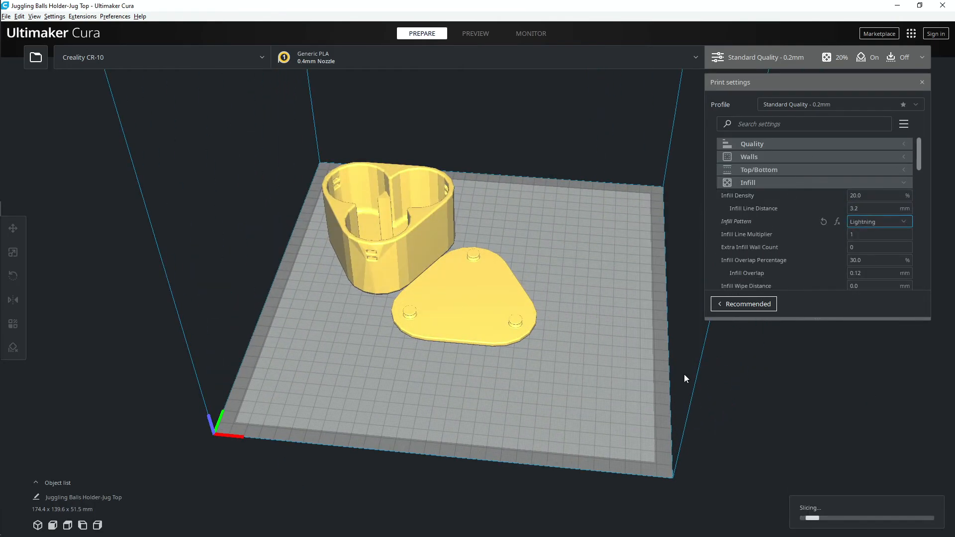
Preview the sliced holder and lid, and examine the undersides of both parts up close
left_click(475, 34)
left_click(480, 269)
left_click_drag(614, 264, 572, 261)
left_click_drag(462, 330, 459, 350)
left_click(531, 384)
right_click_drag(531, 384, 455, 217)
scroll(562, 477, "up", 5)
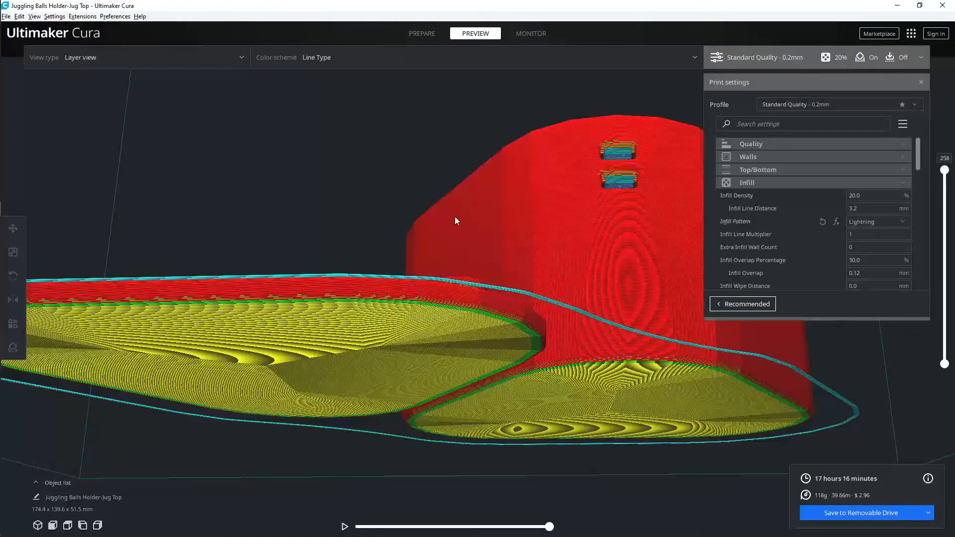
Look through the Edit commands and the viewport behavior preferences, and check the lid's underside for overhangs in the prepare view
key("ctrl+z")
key("ctrl+z")
scroll(610, 224, "down", 5)
right_click_drag(610, 223, 667, 234)
scroll(814, 214, "down", 5)
left_click(20, 16)
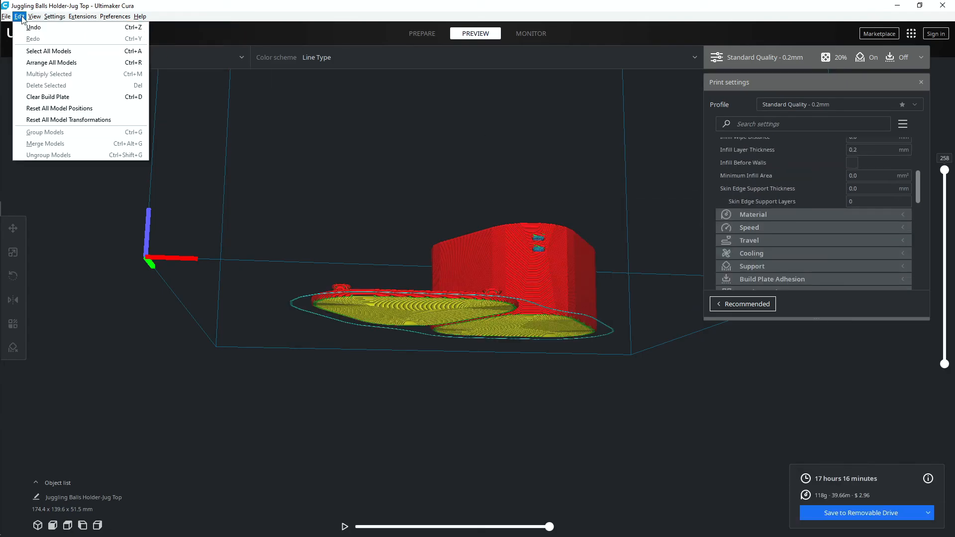
left_click(129, 28)
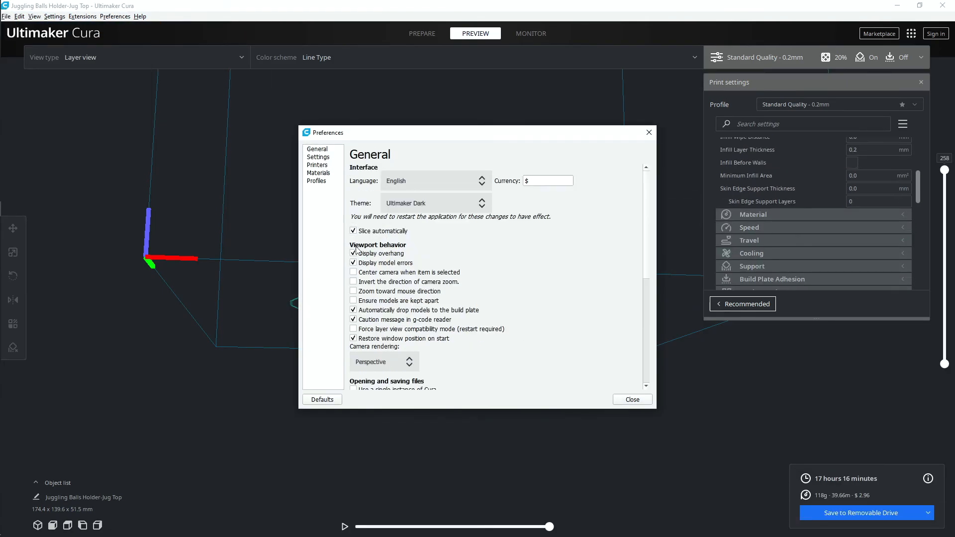
scroll(396, 275, "down", 5)
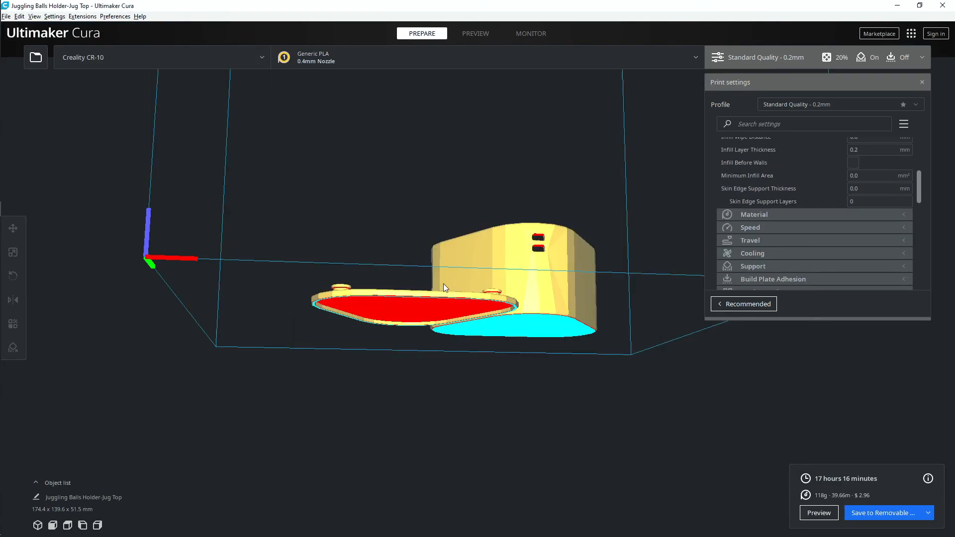
scroll(448, 299, "up", 10)
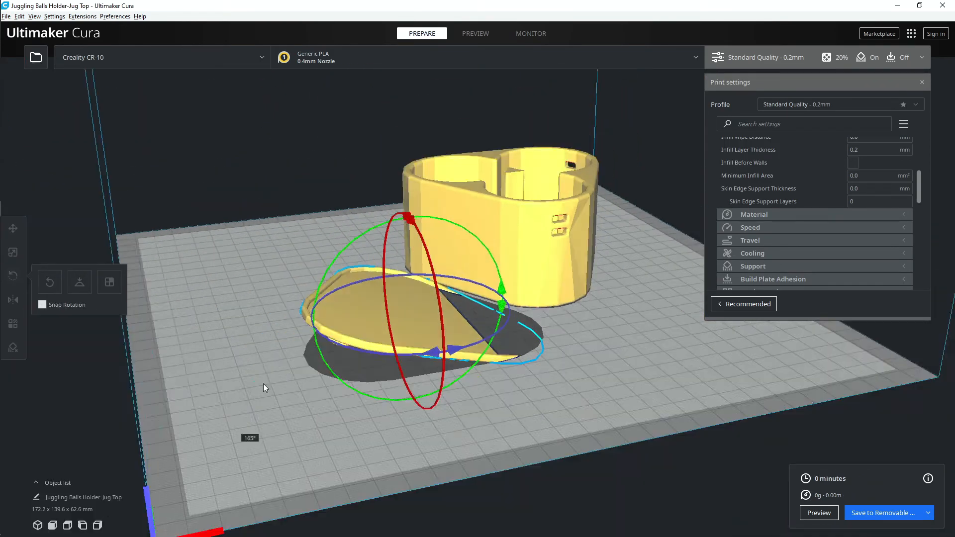
Preview the slice, find and turn off Make Overhang Printable in the print settings, and set the Support Pattern to Zig Zag
left_click(475, 34)
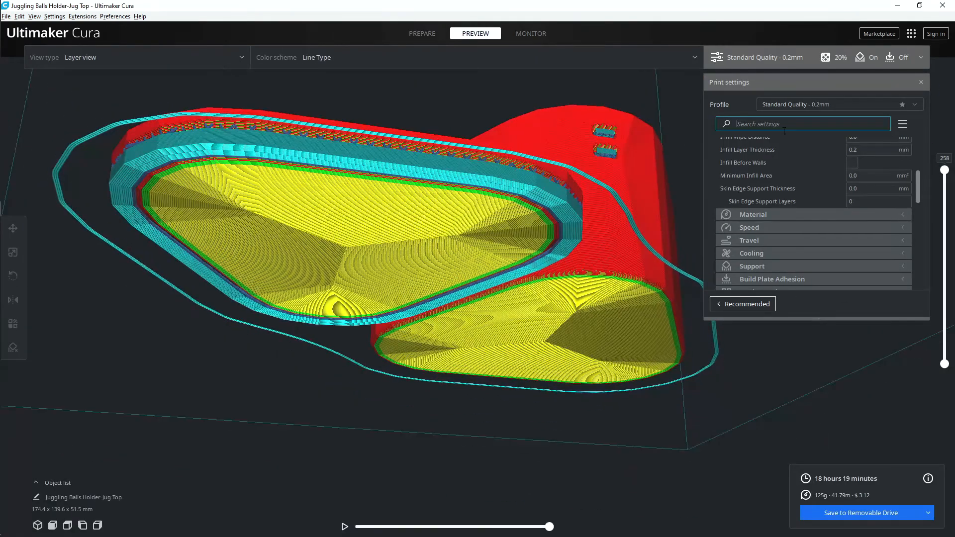
left_click(796, 124)
type("make")
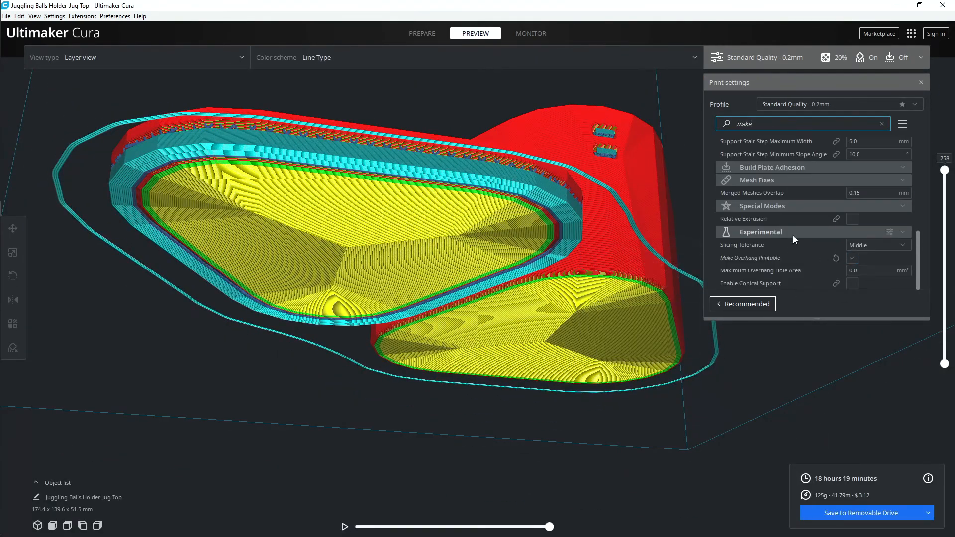
key("BackSpace")
key("BackSpace")
type("printa")
scroll(405, 209, "down", 10)
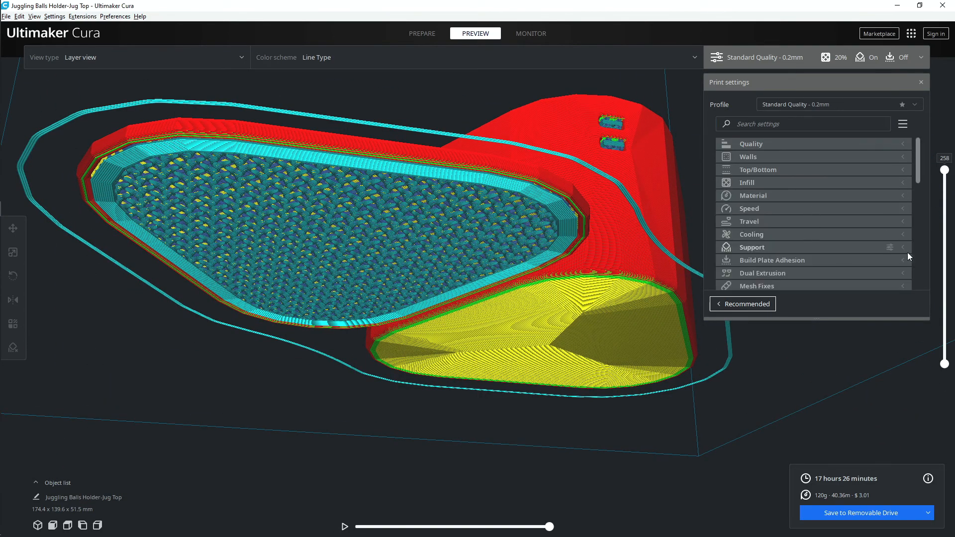
left_click(879, 200)
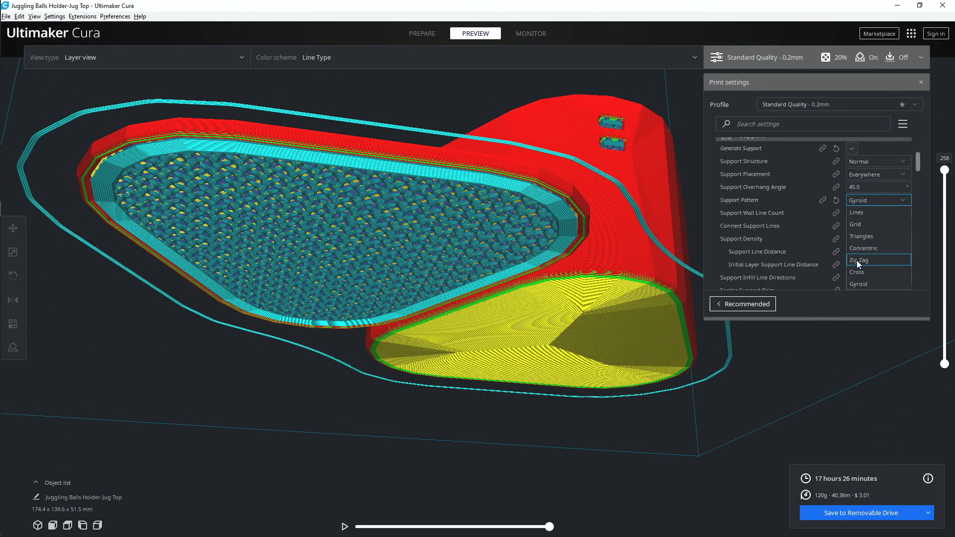
left_click(856, 260)
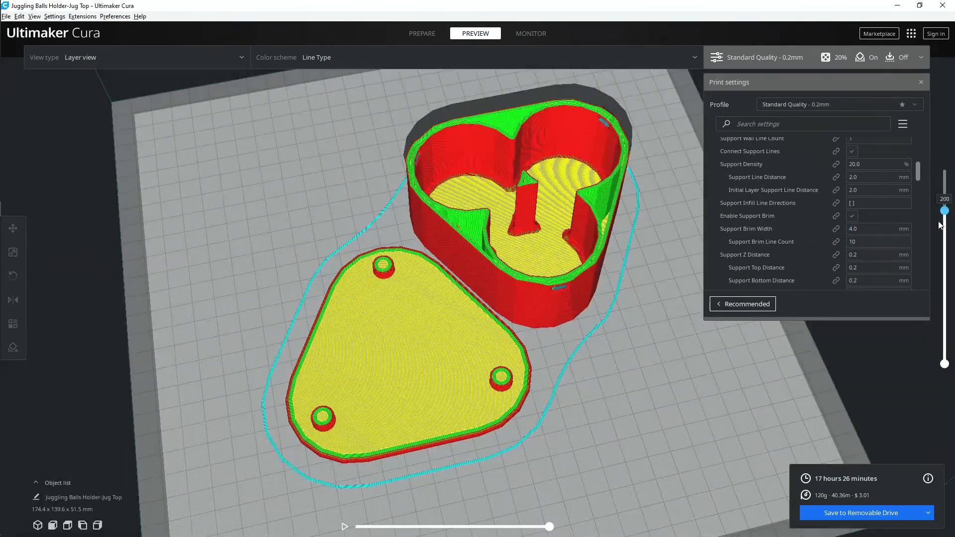
Step through the sliced layers in the preview to examine the holder's inner walls and floor
key("Up")
key("Up")
key("Up")
key("Up")
key("Up")
key("Up")
key("Up")
key("Up")
key("Up")
key("Up")
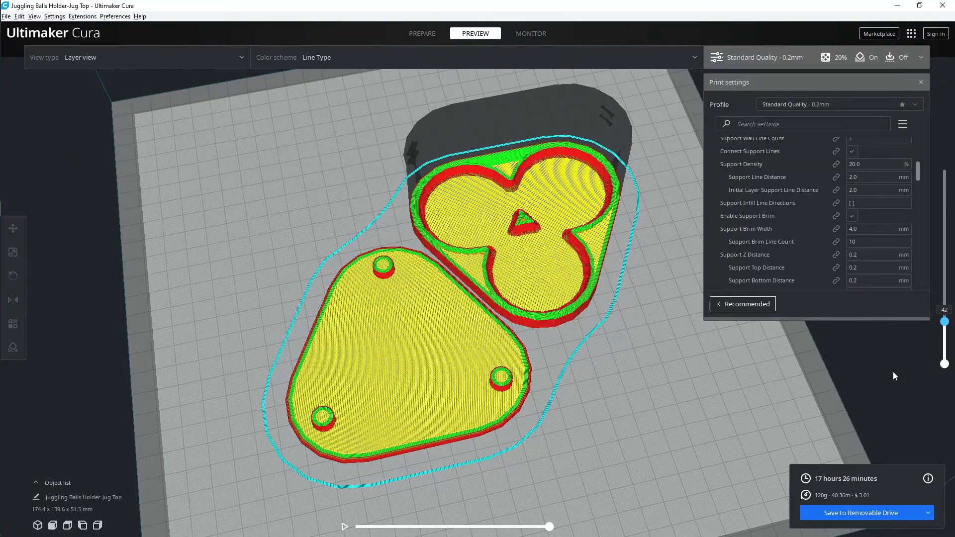